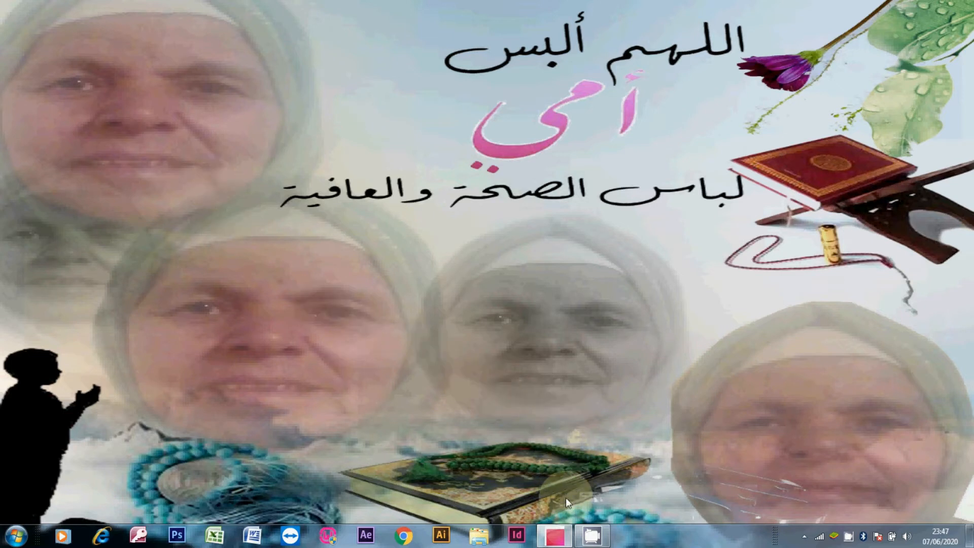
Switch to Sage 100 Gestion commerciale and close the open commercial file ddd.gcm.
click(561, 534)
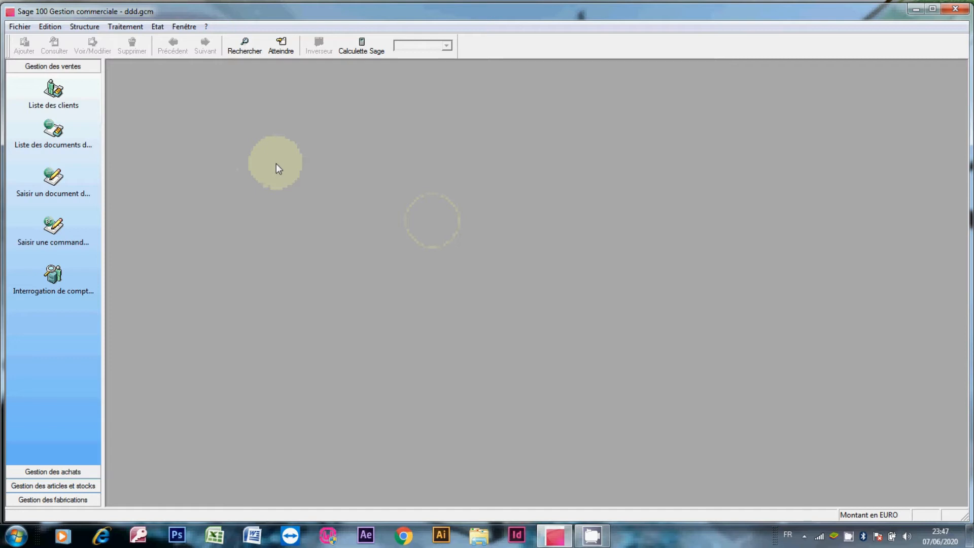
click(25, 29)
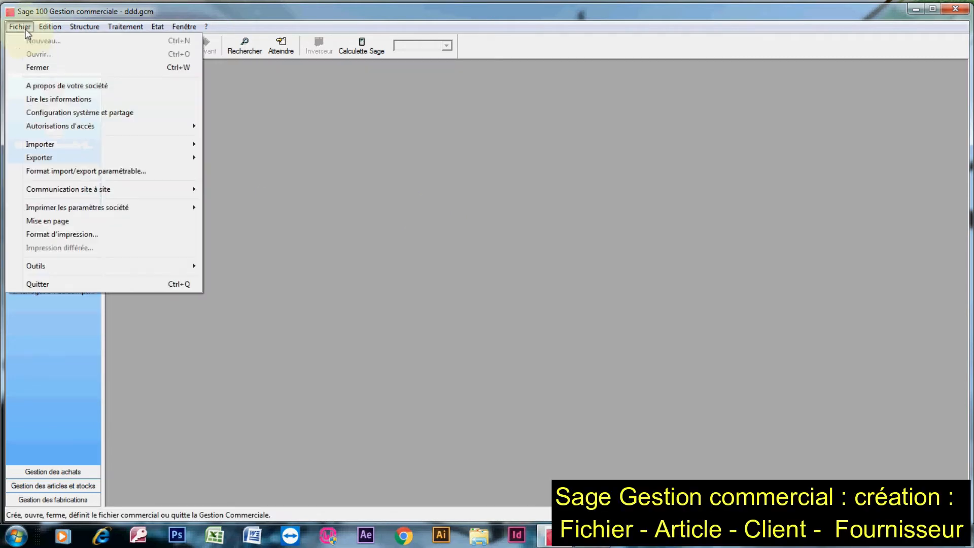
click(40, 68)
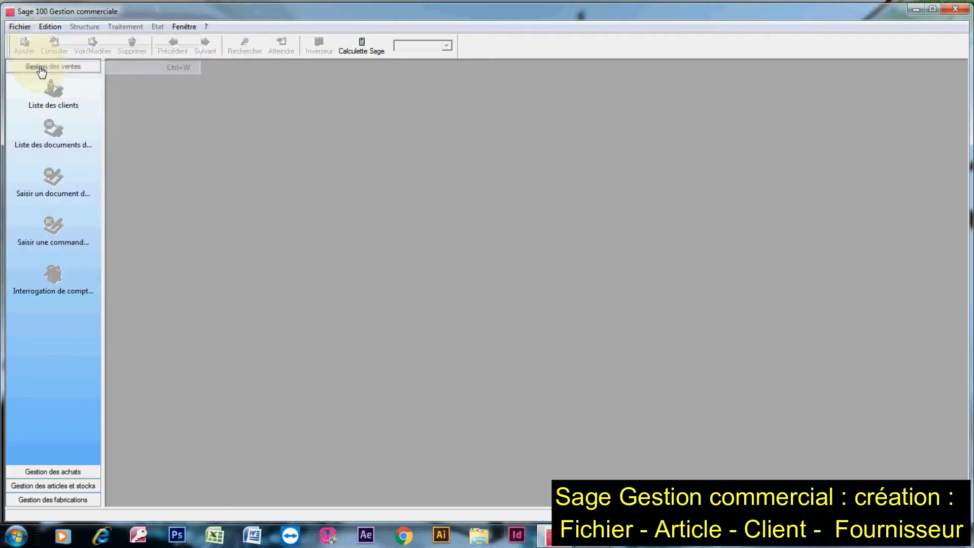
Start a new commercial file with a new accounting file and enter Ain Meski as the company name.
click(20, 27)
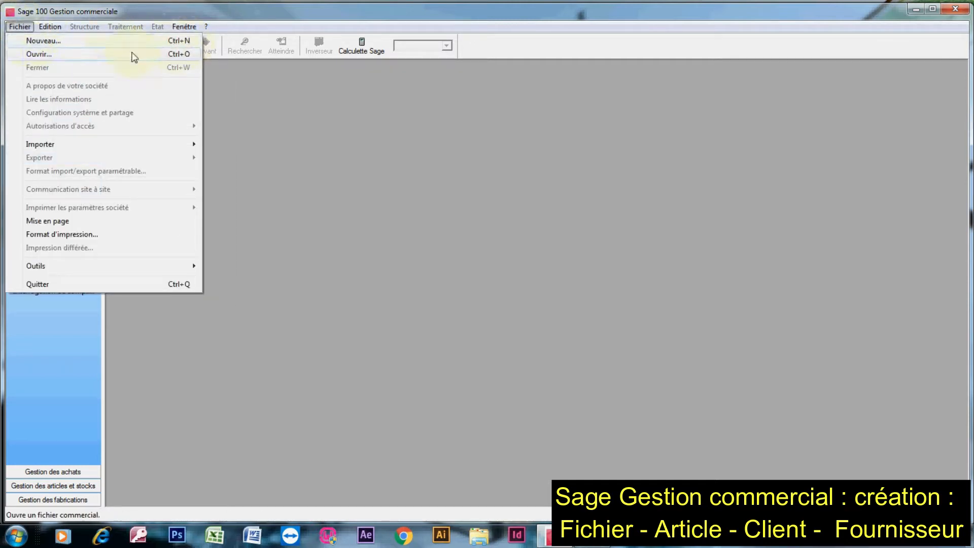
click(32, 41)
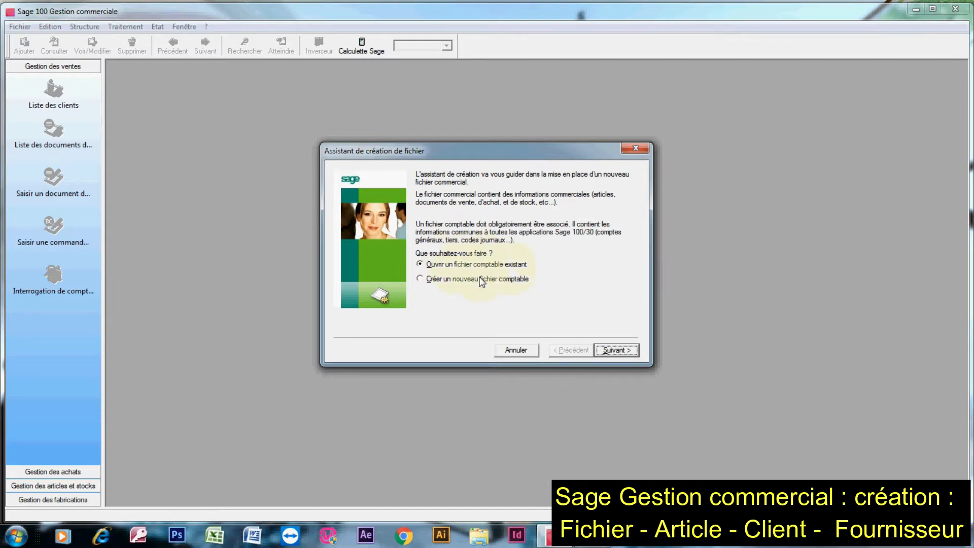
click(447, 281)
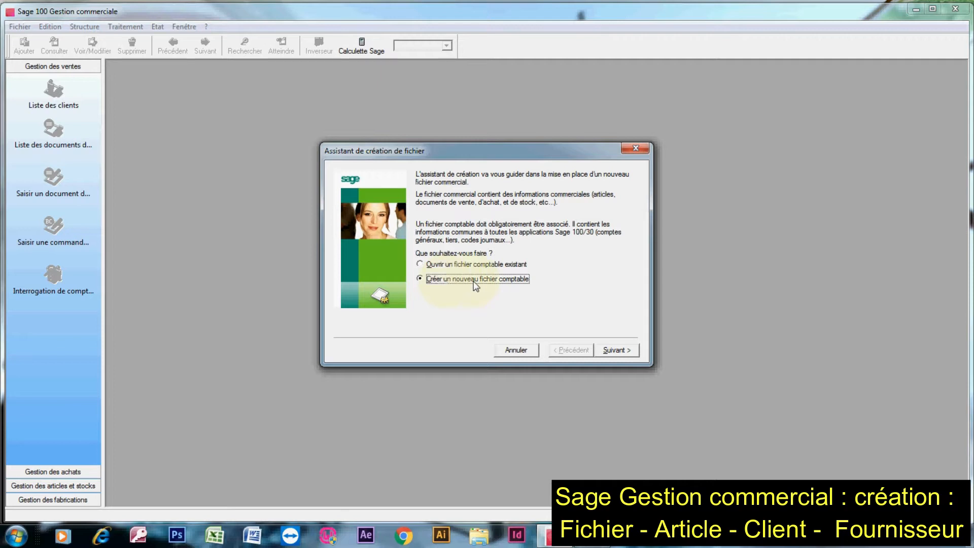
click(611, 355)
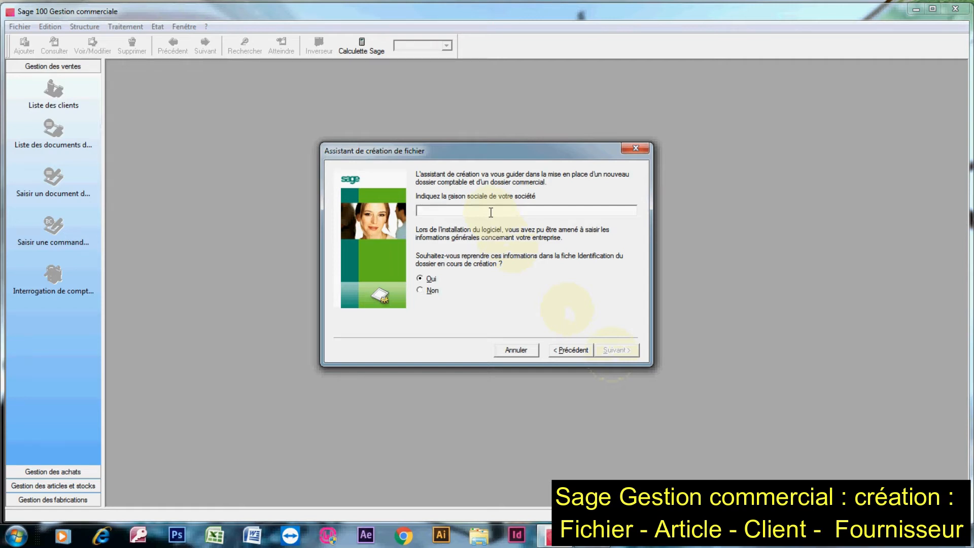
text(Ain Meski)
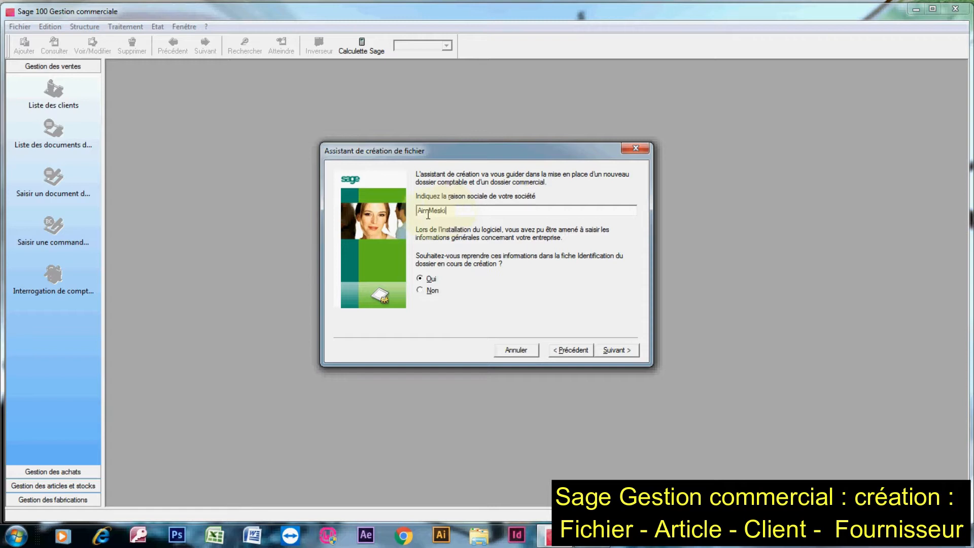
click(619, 351)
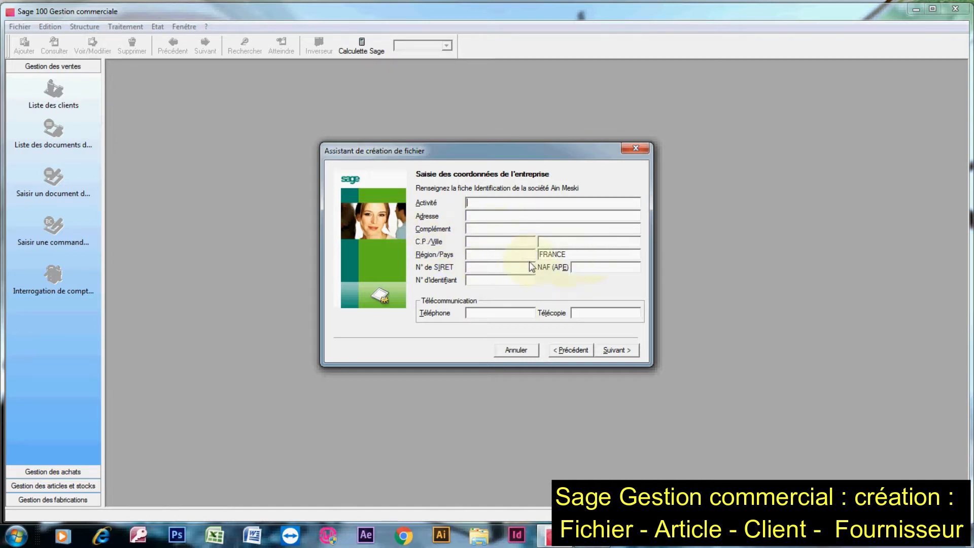
Set the company's country to maroc and its activity to information, leaving the other contact details blank.
click(568, 252)
key(BackSpace)
key(BackSpace)
key(BackSpace)
key(BackSpace)
key(BackSpace)
key(BackSpace)
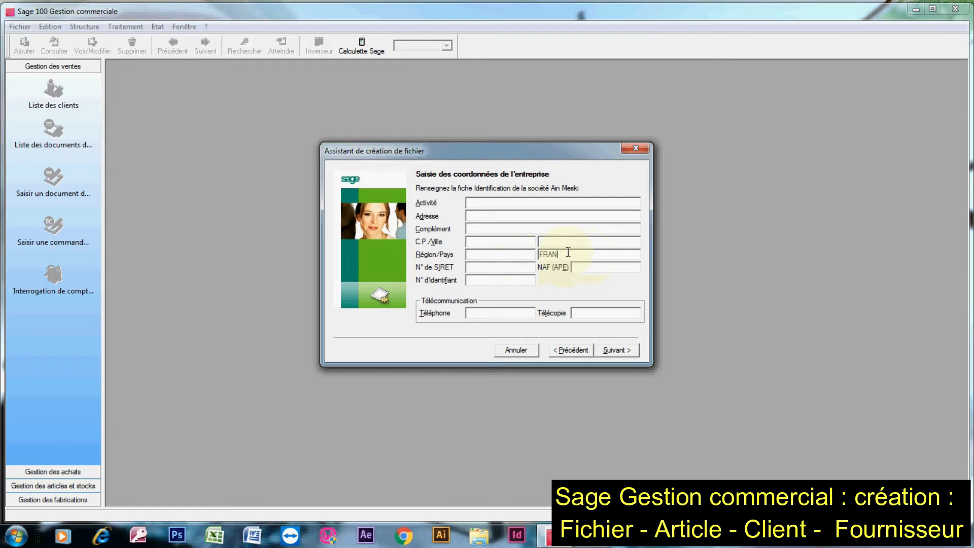
text(maroc)
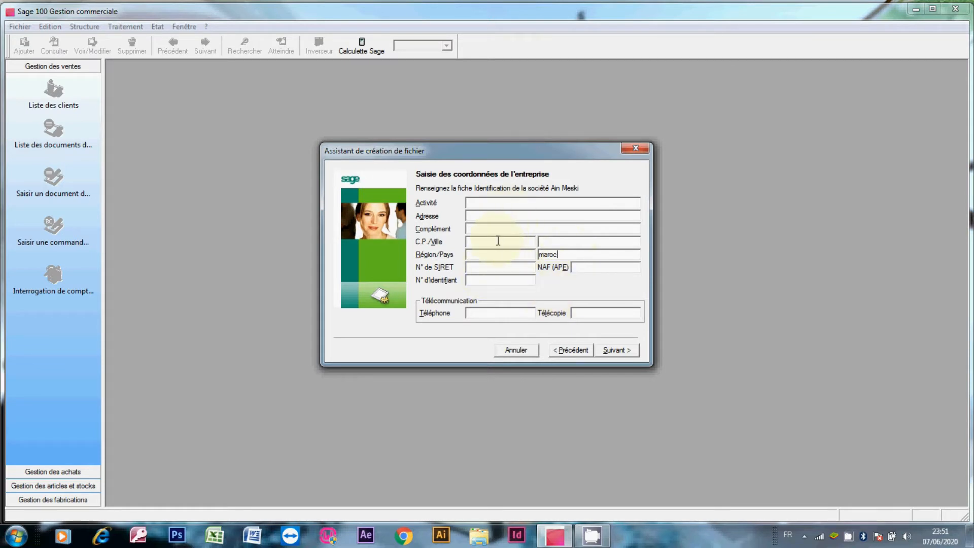
click(489, 207)
text(information)
click(500, 313)
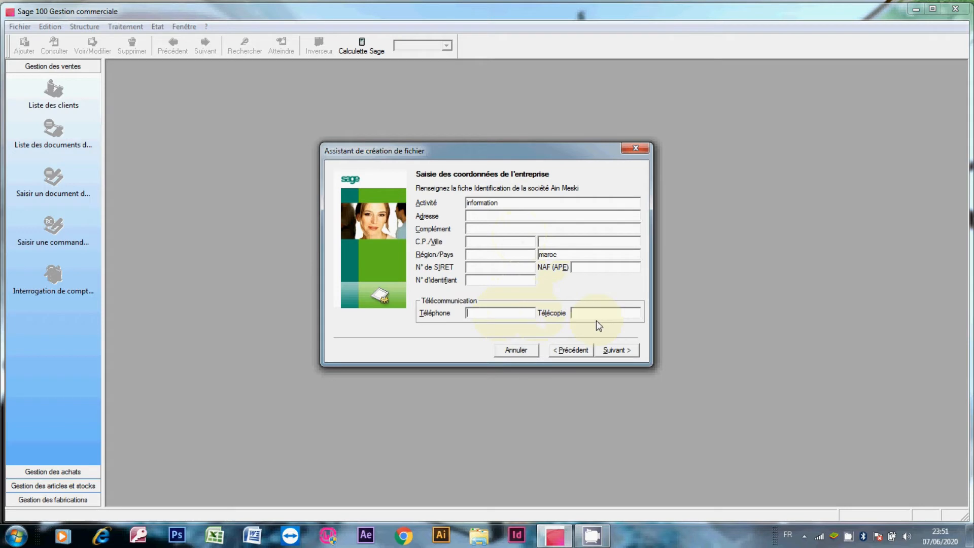
click(615, 346)
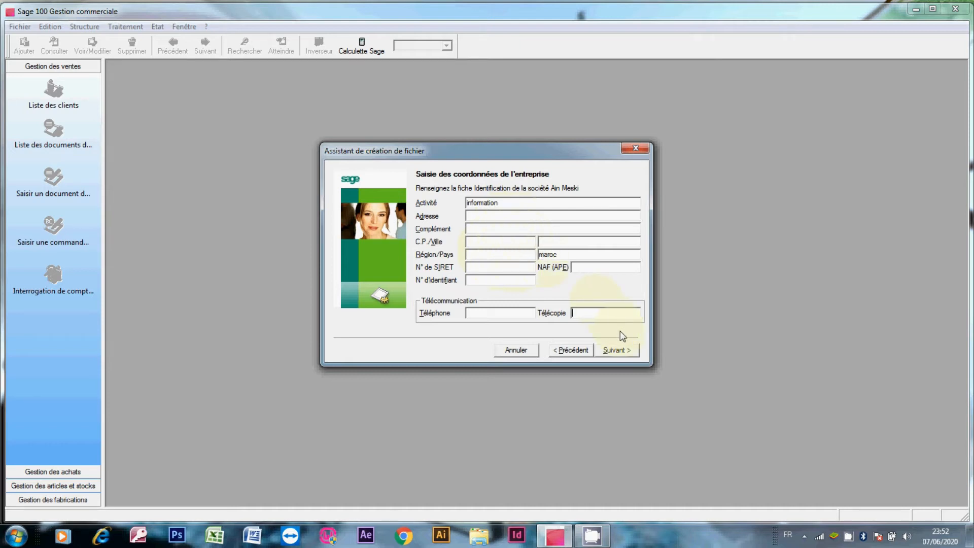
click(620, 351)
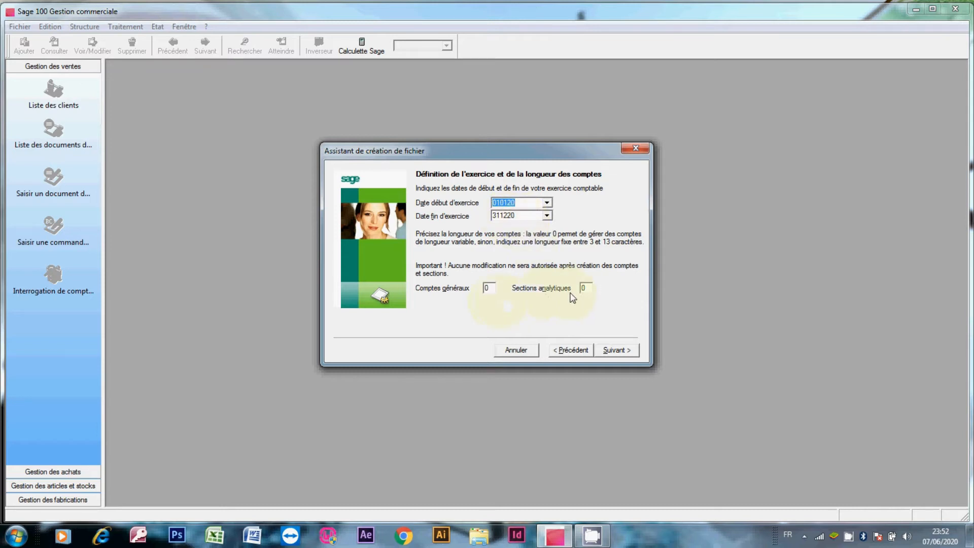
Accept the default fiscal year and account lengths, and set the accounting currency to Dhs with the default number format.
click(616, 349)
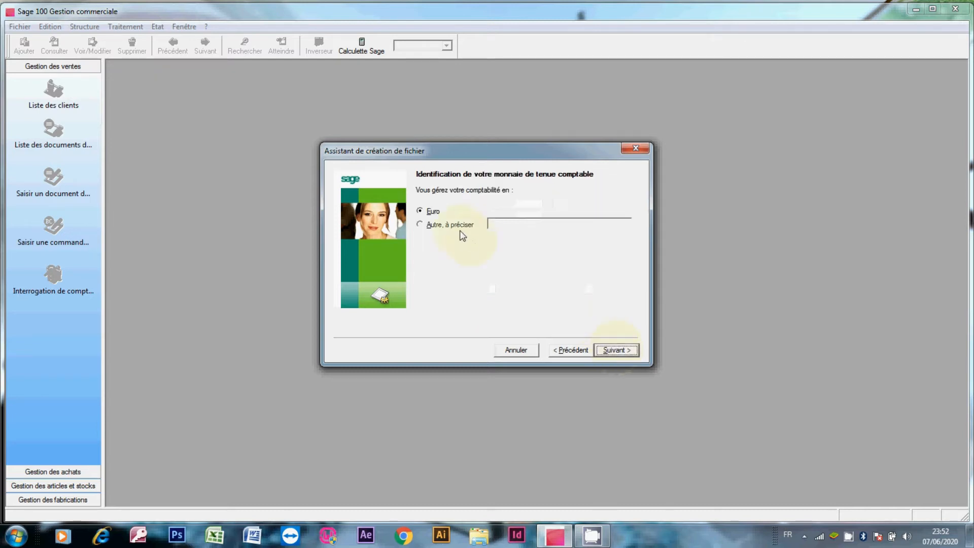
click(454, 225)
click(491, 222)
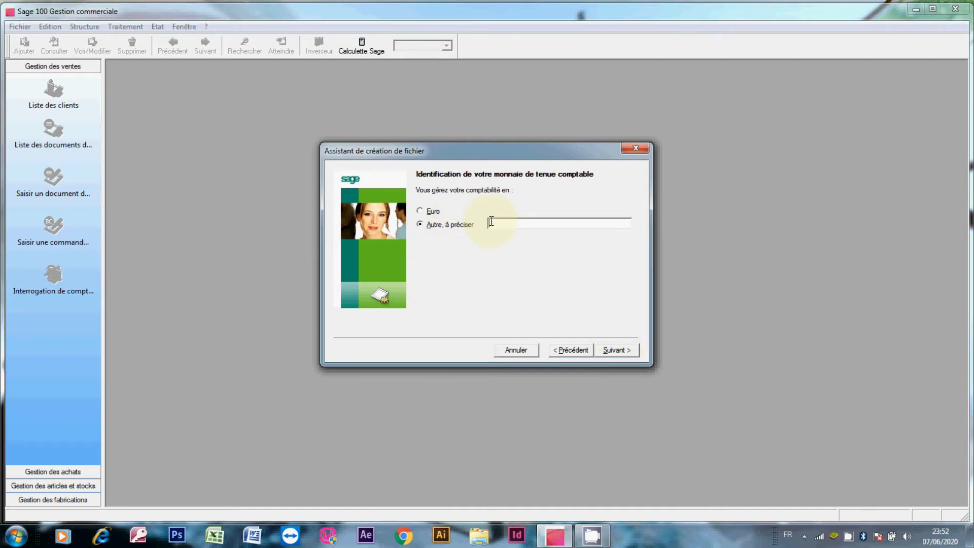
text(Dhs)
click(614, 350)
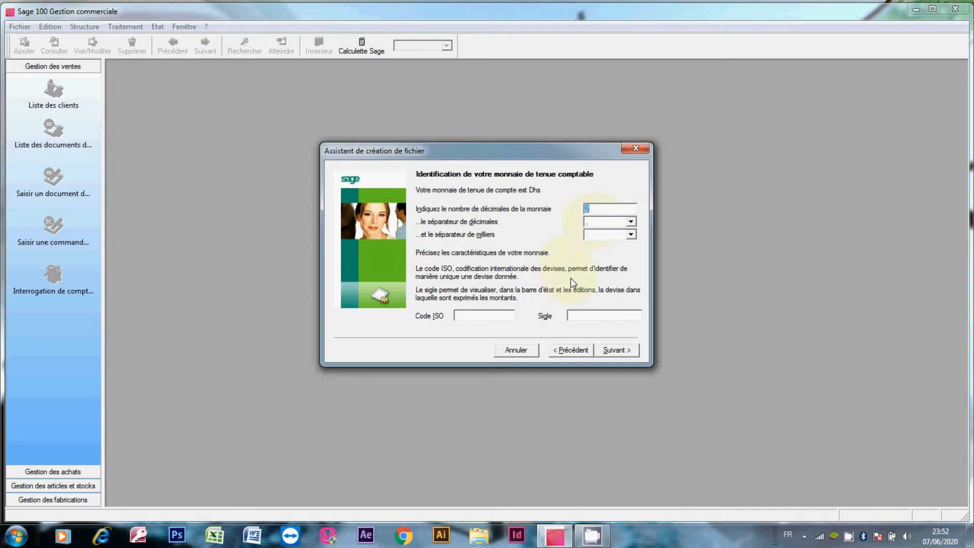
click(629, 355)
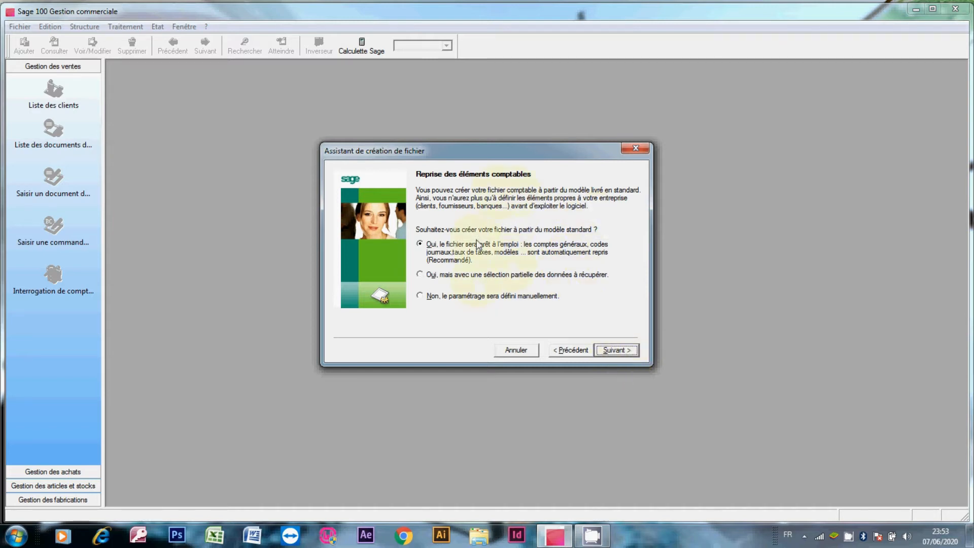
Choose manual setup instead of the standard model for both the accounting and the commercial elements.
click(483, 299)
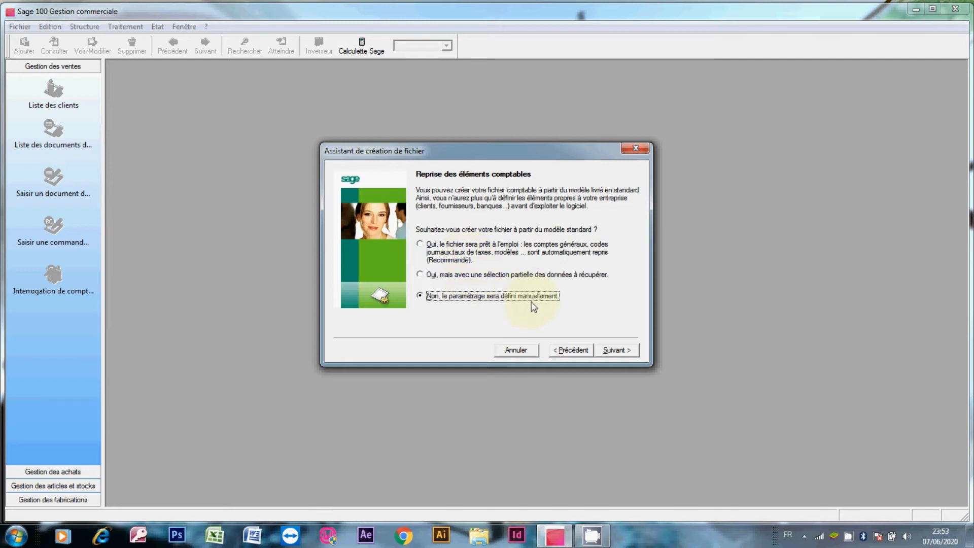
click(623, 347)
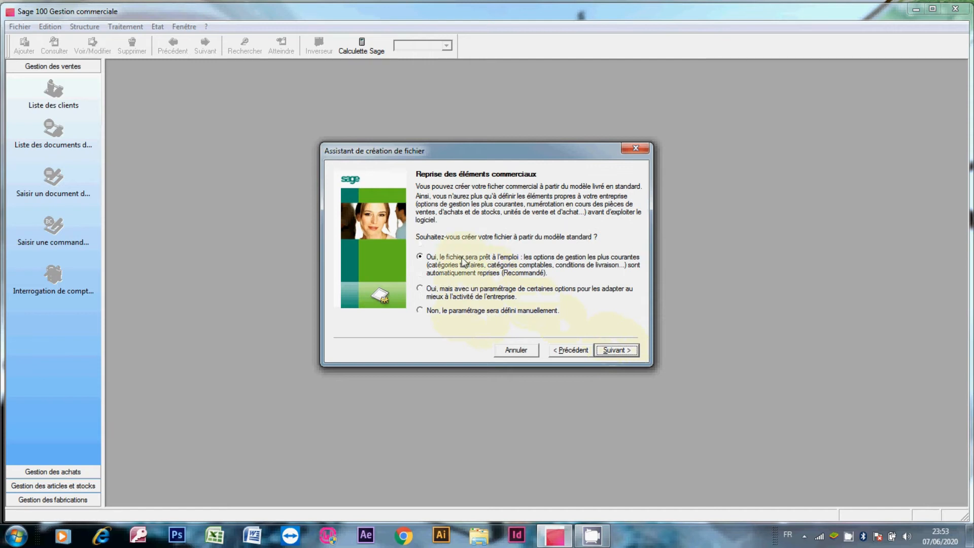
click(485, 311)
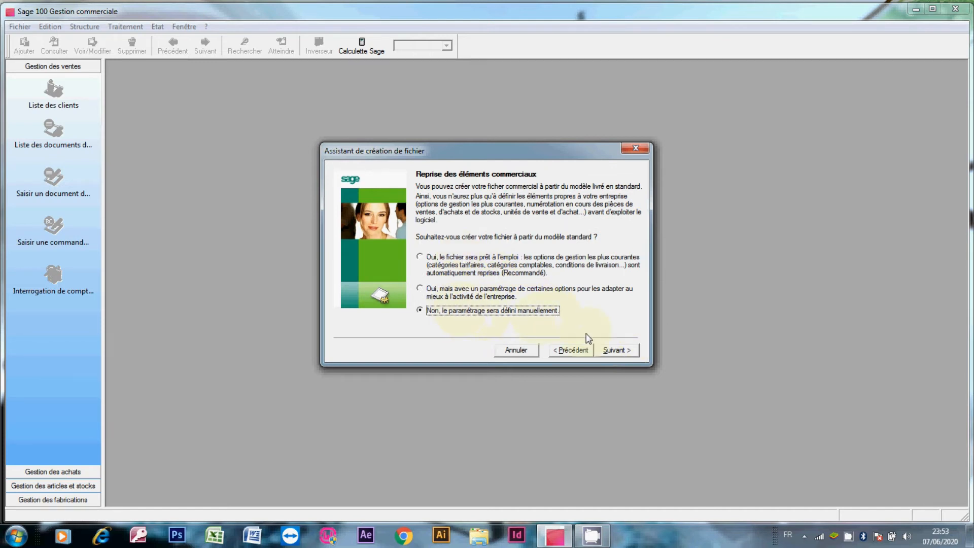
click(632, 353)
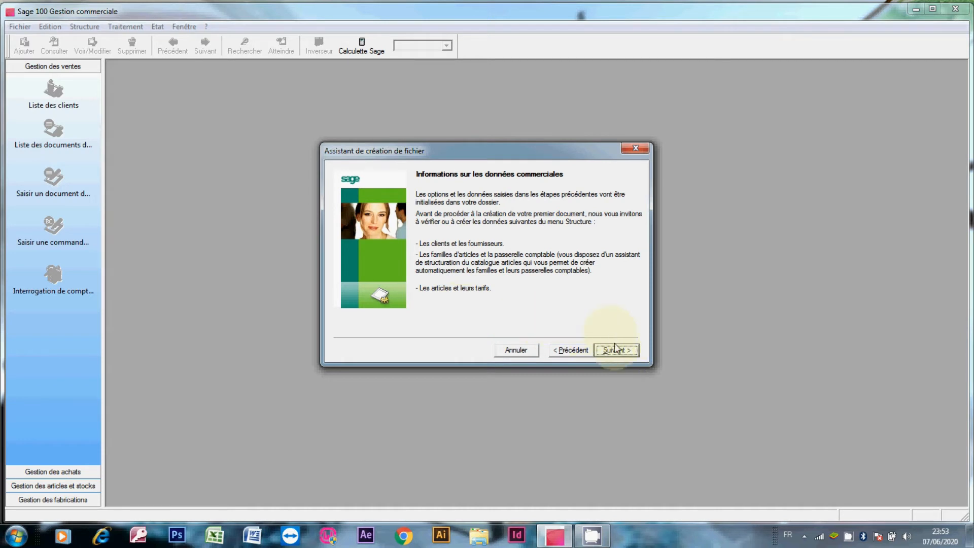
click(615, 349)
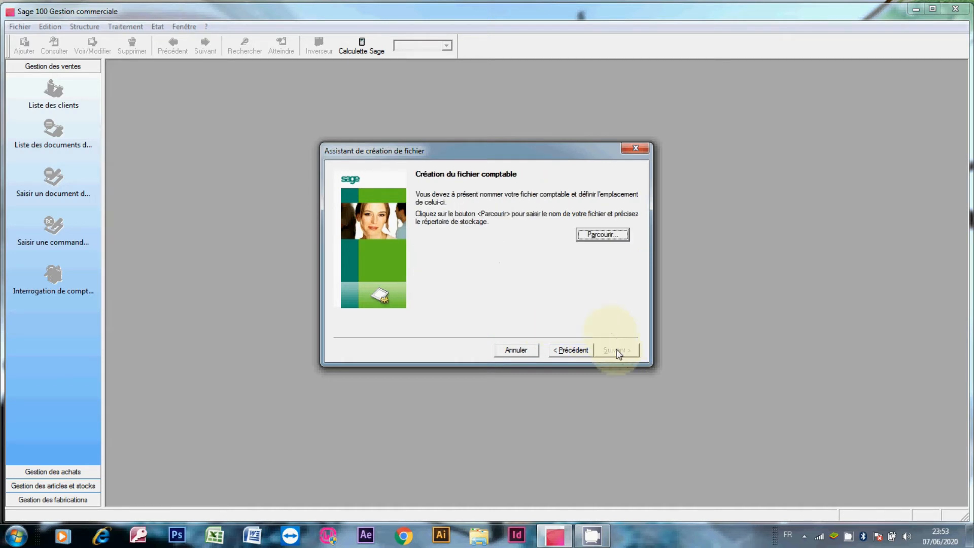
Name the accounting file teste and store it in the GETION PRESTANOUR folder.
click(602, 234)
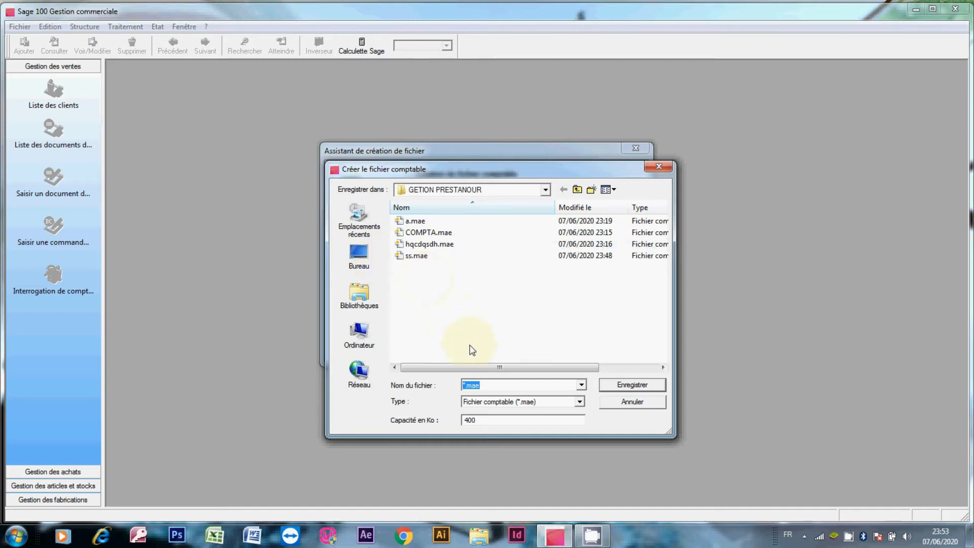
text(teste)
click(624, 385)
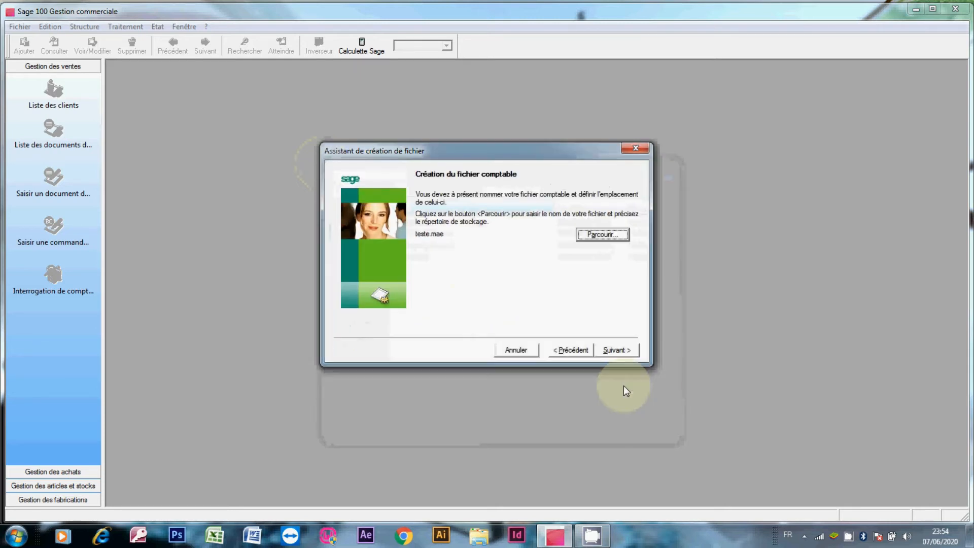
click(616, 350)
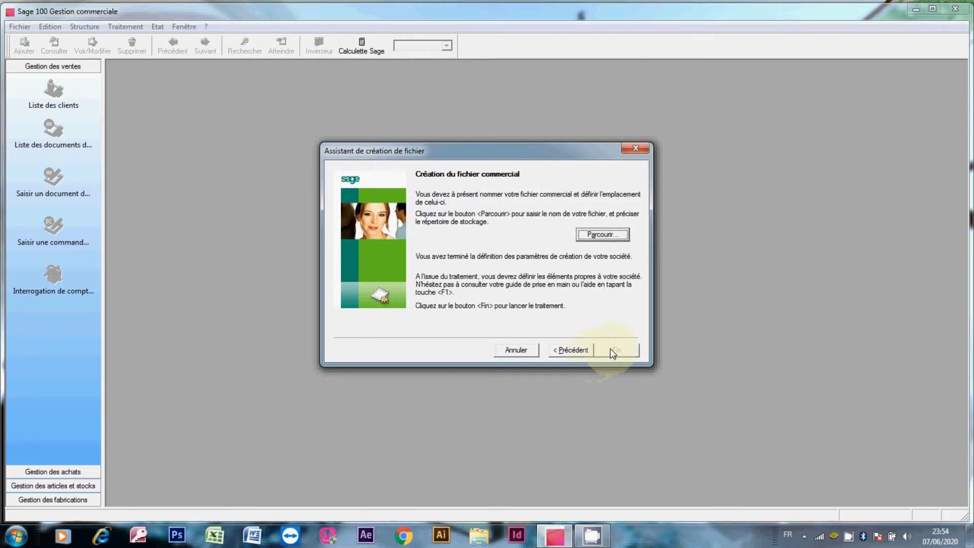
Name the commercial file teste and store it in the GETION PRESTANOUR folder on the desktop.
click(602, 235)
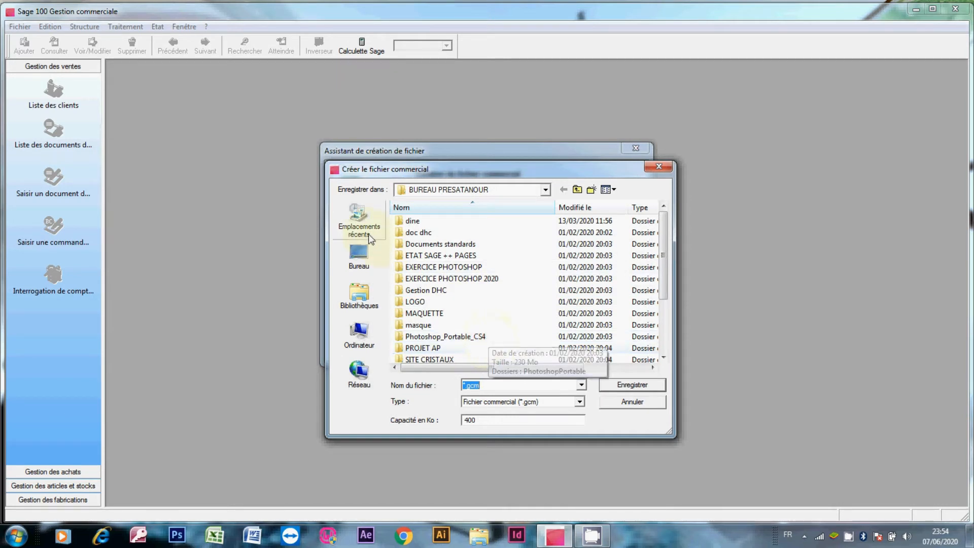
click(361, 263)
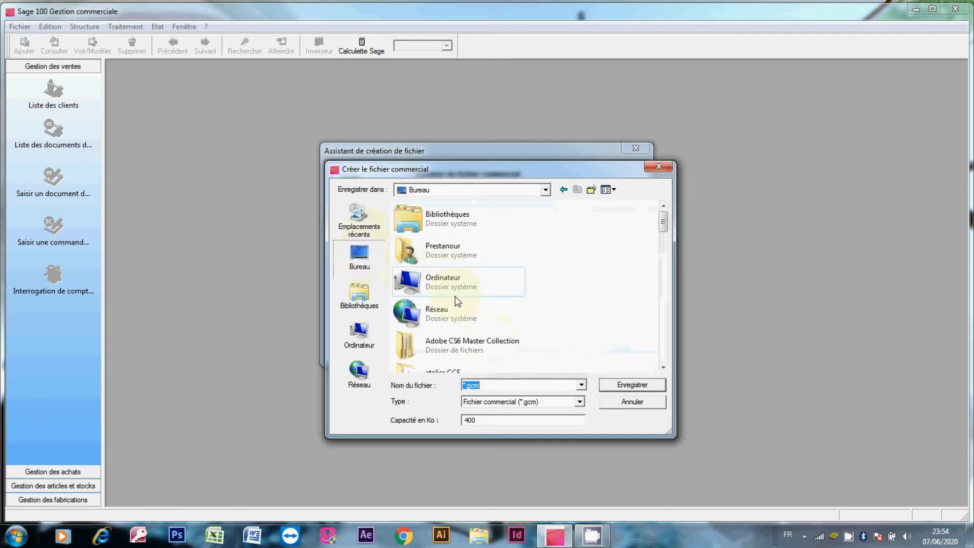
click(453, 290)
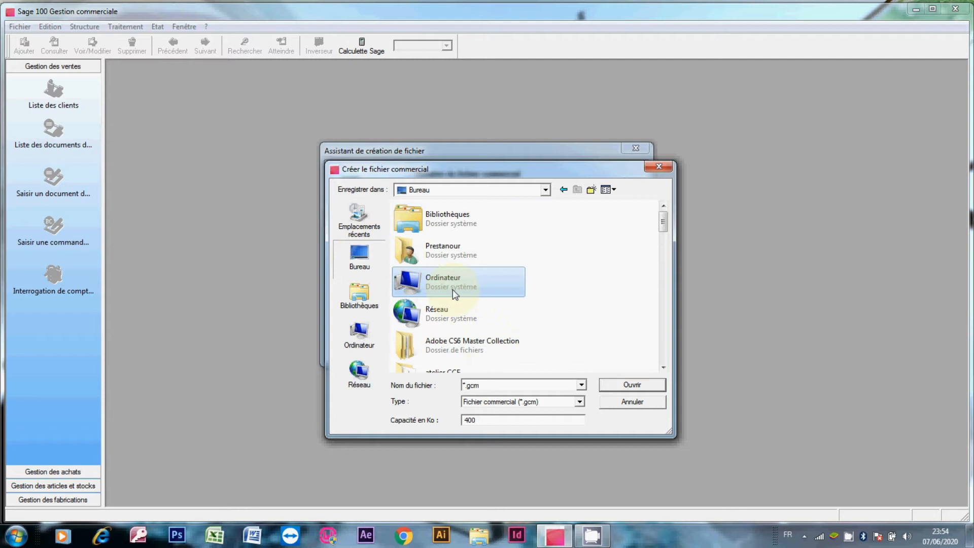
key(g)
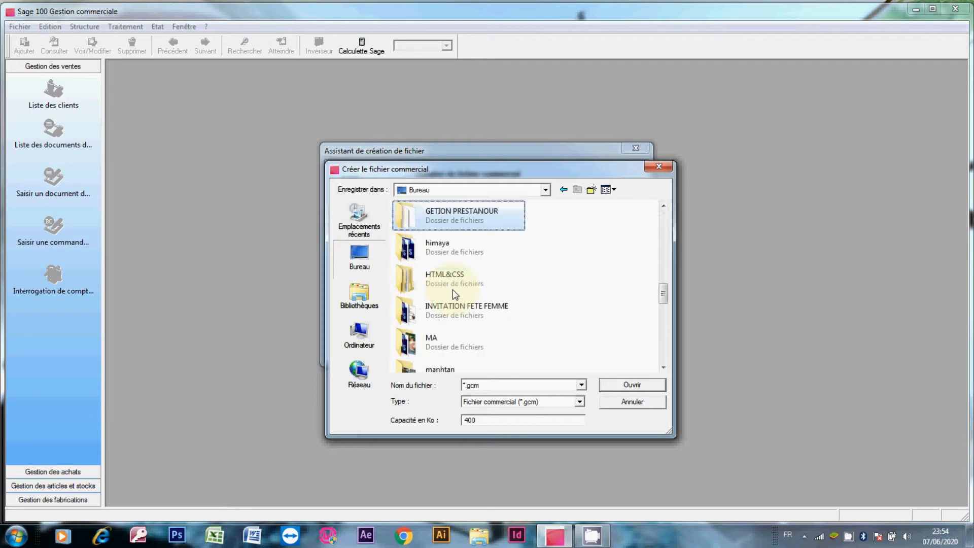
key(Return)
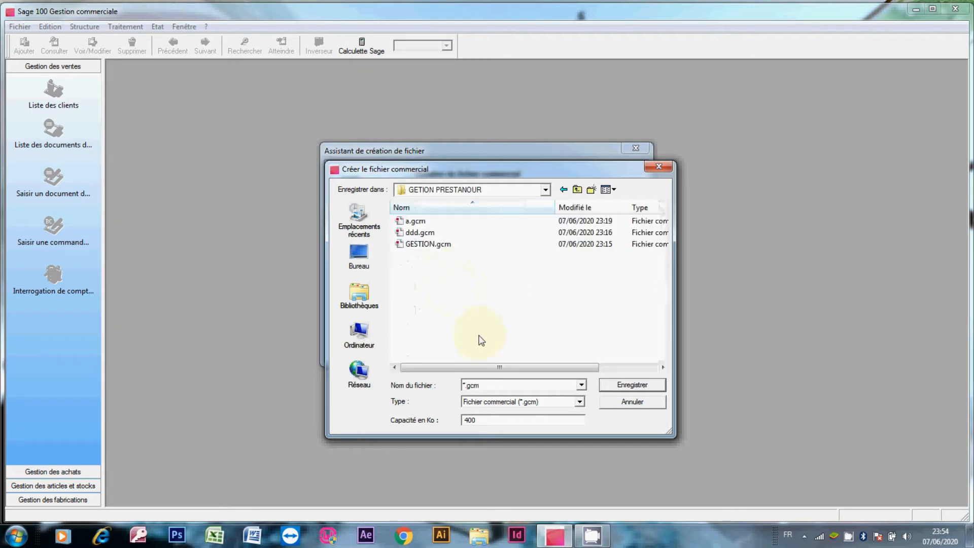
double_click(481, 386)
text(teste)
click(640, 388)
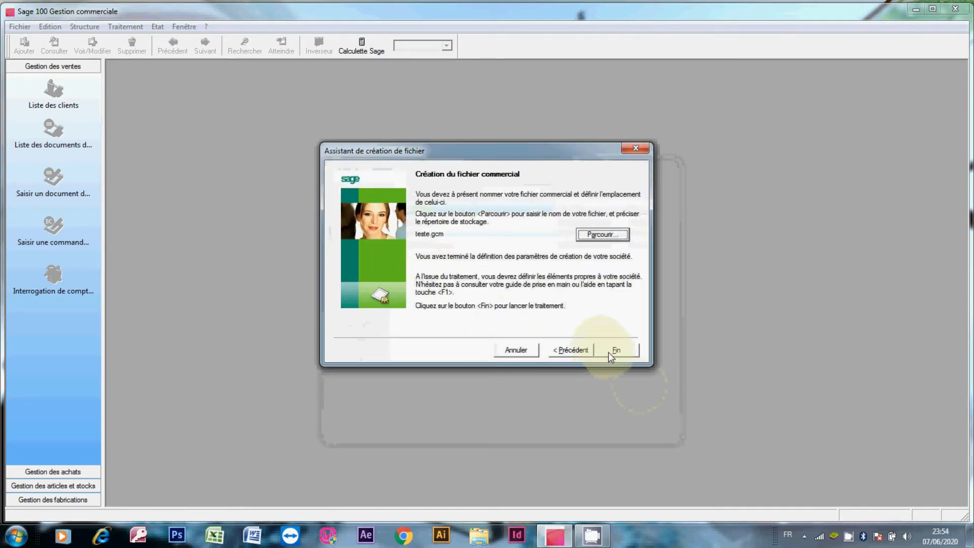
Run the file creation and close the company information window of teste.gcm.
click(616, 352)
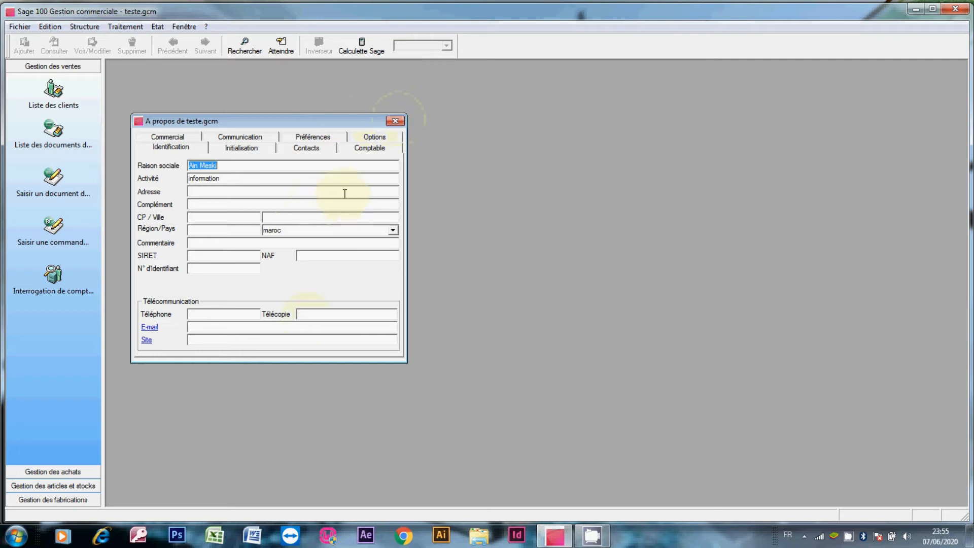
click(395, 122)
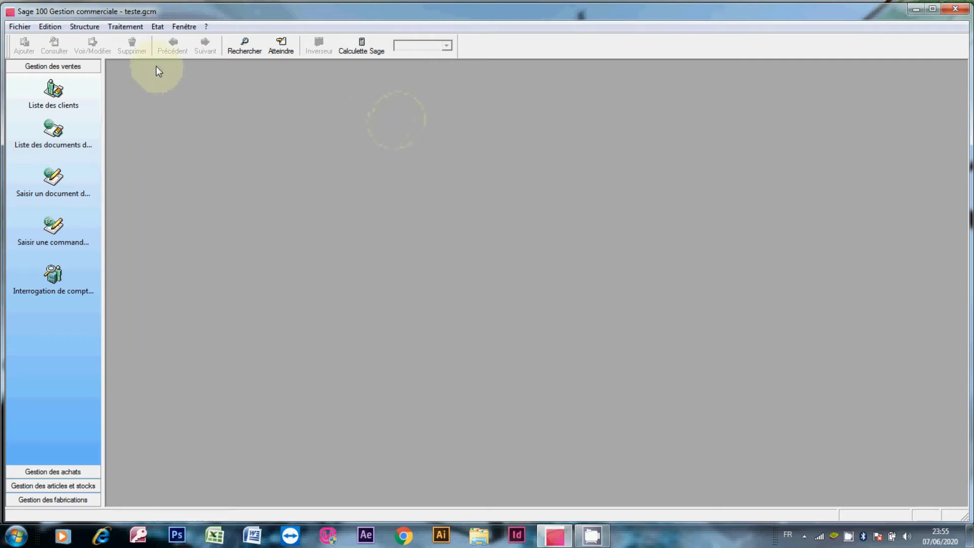
Open the company information for teste.gcm and review its identification, address and telecommunication fields.
click(23, 26)
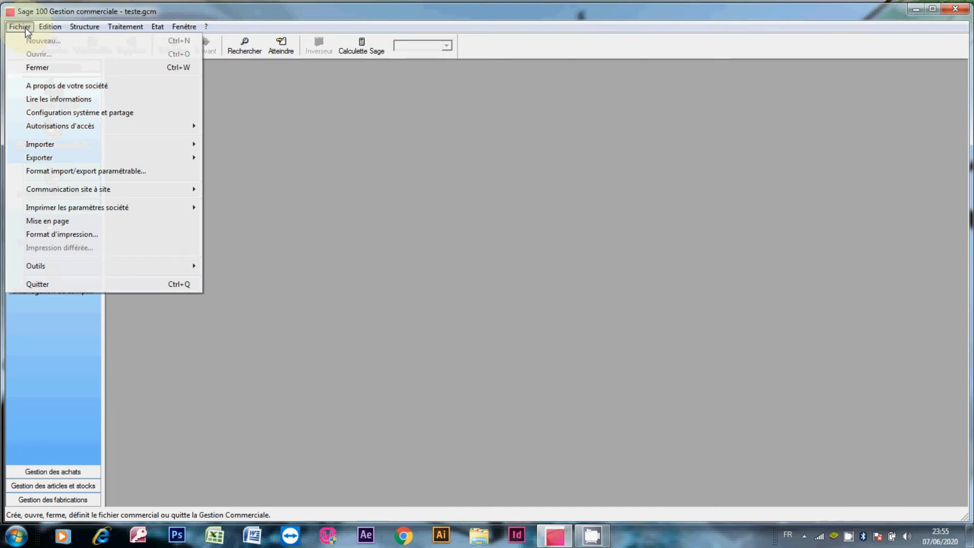
click(63, 87)
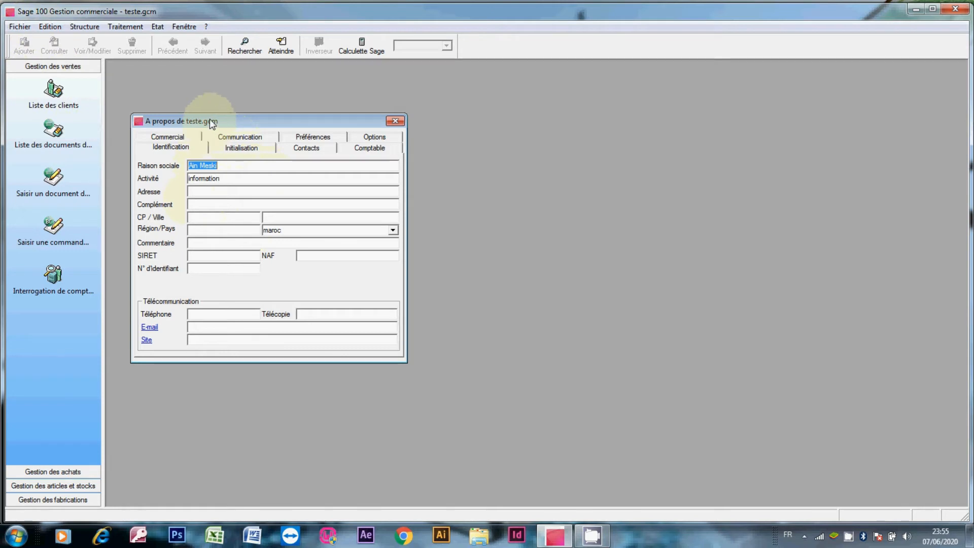
drag(212, 124, 358, 123)
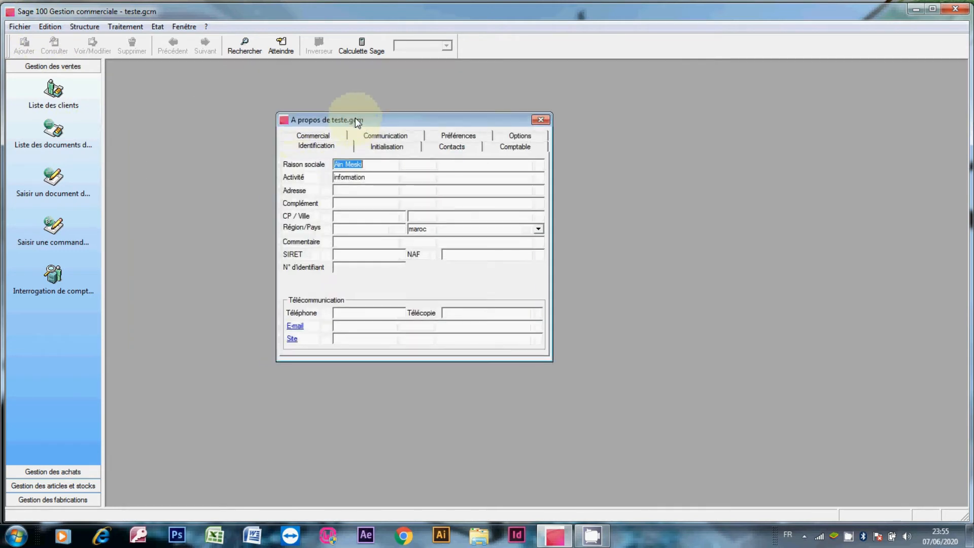
click(365, 190)
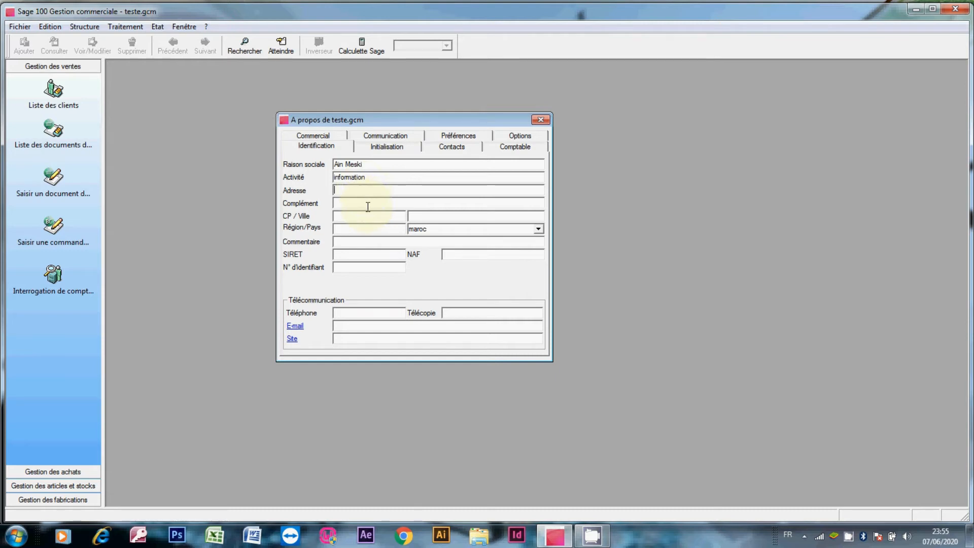
click(368, 215)
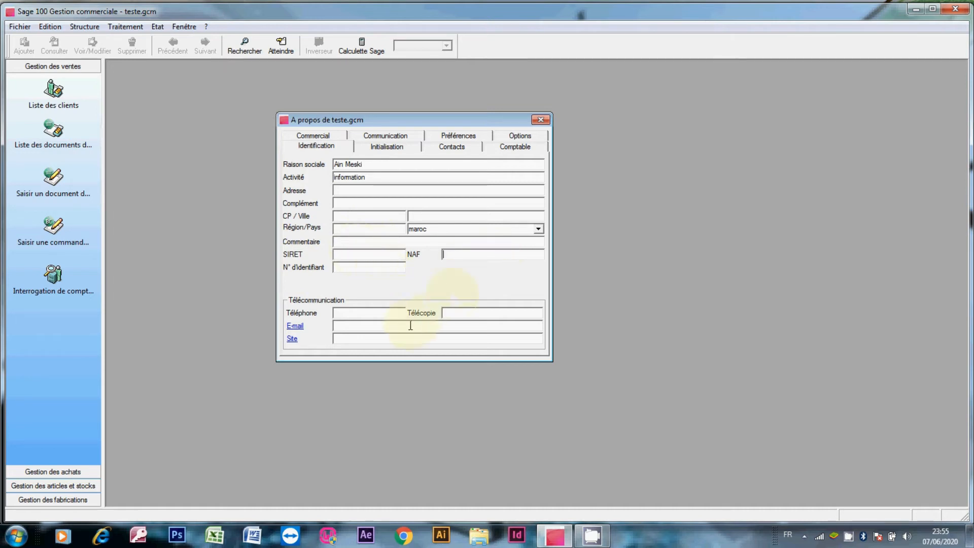
click(385, 313)
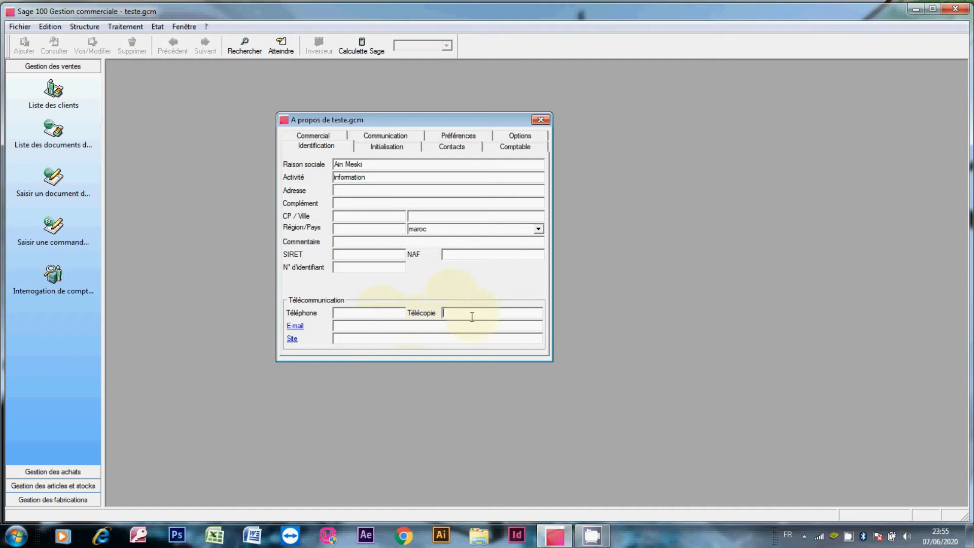
click(446, 326)
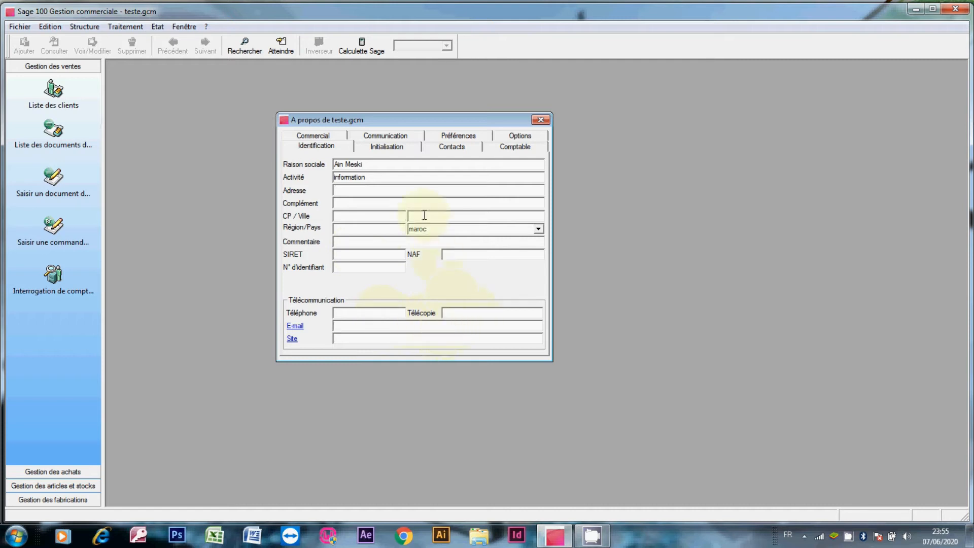
Review the currency initialisation, contacts and commercial settings of the company, and close its information window.
click(384, 147)
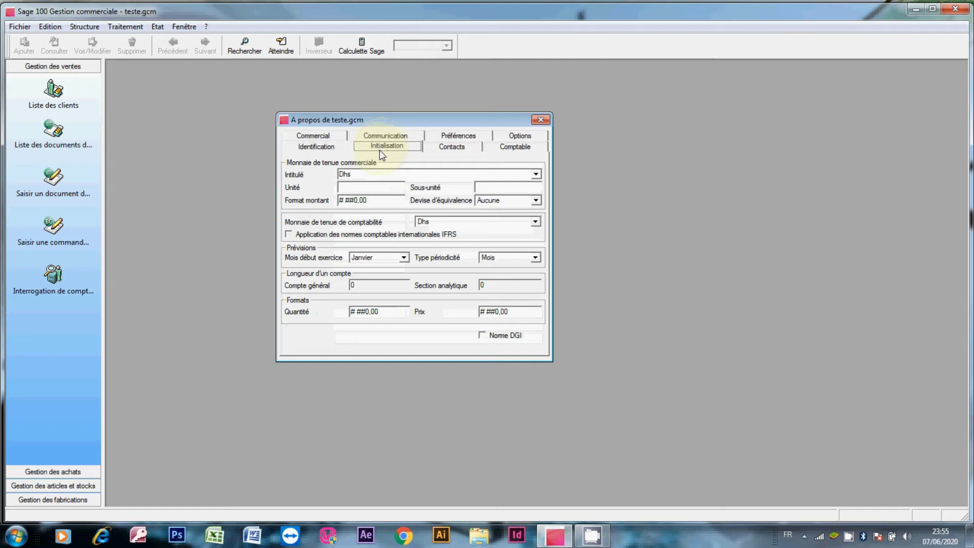
click(370, 174)
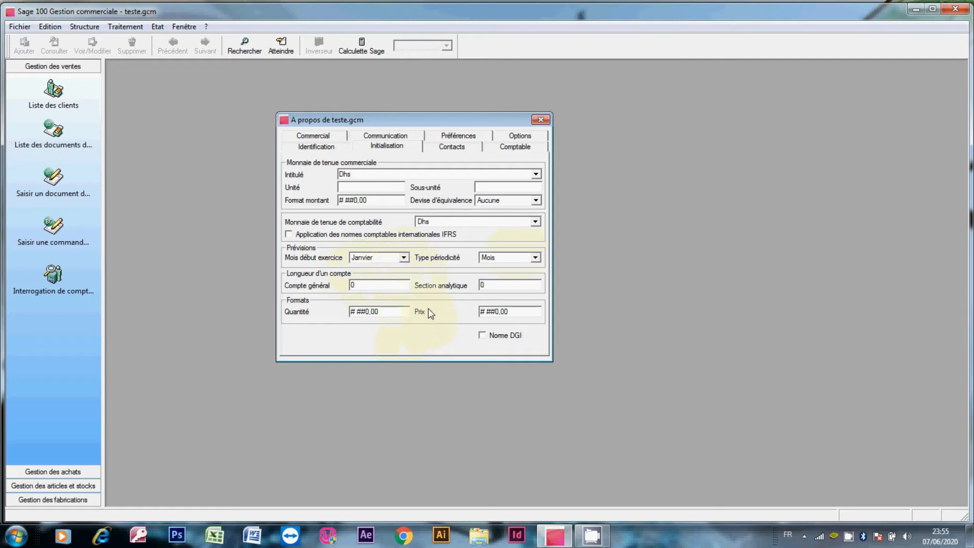
click(436, 149)
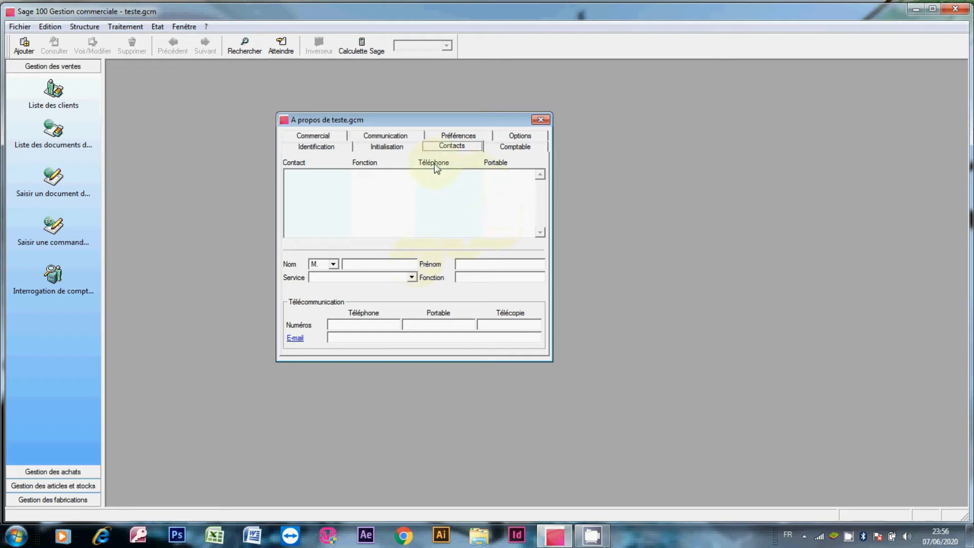
click(337, 136)
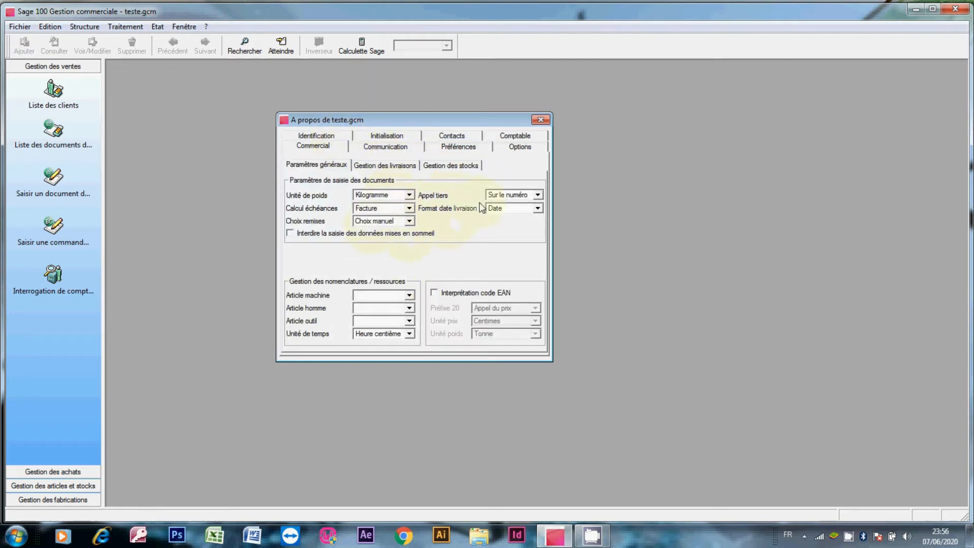
click(541, 120)
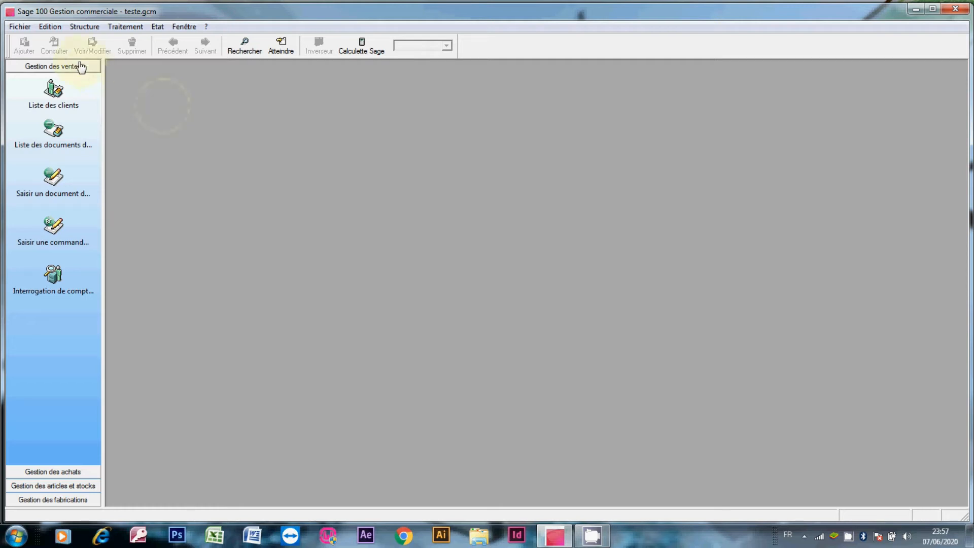
Add VTE as a Vente accounting category in the company's options.
click(28, 29)
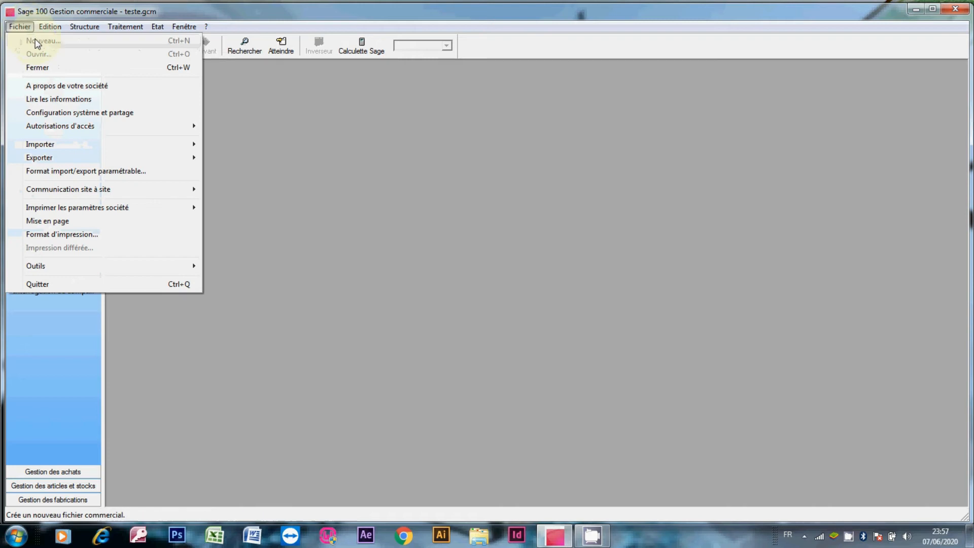
click(69, 87)
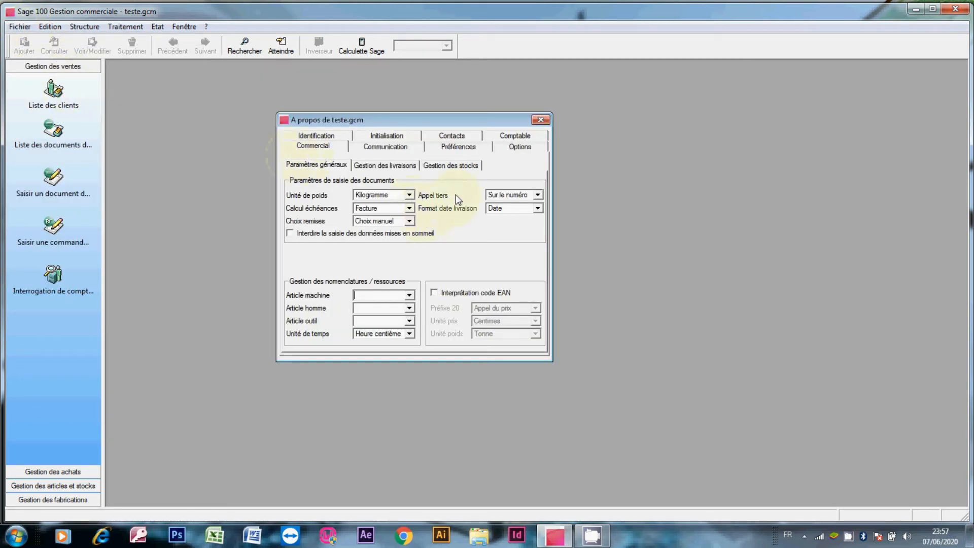
click(509, 148)
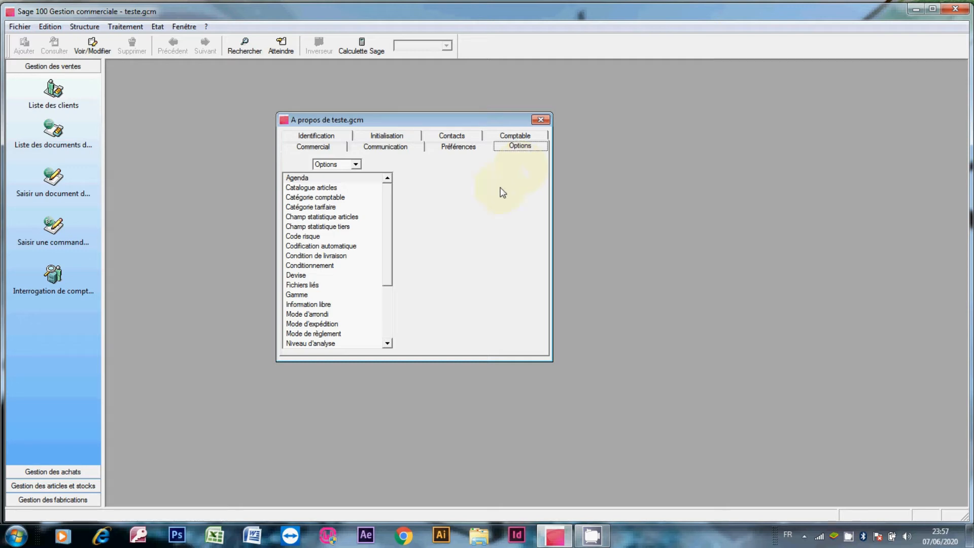
click(355, 199)
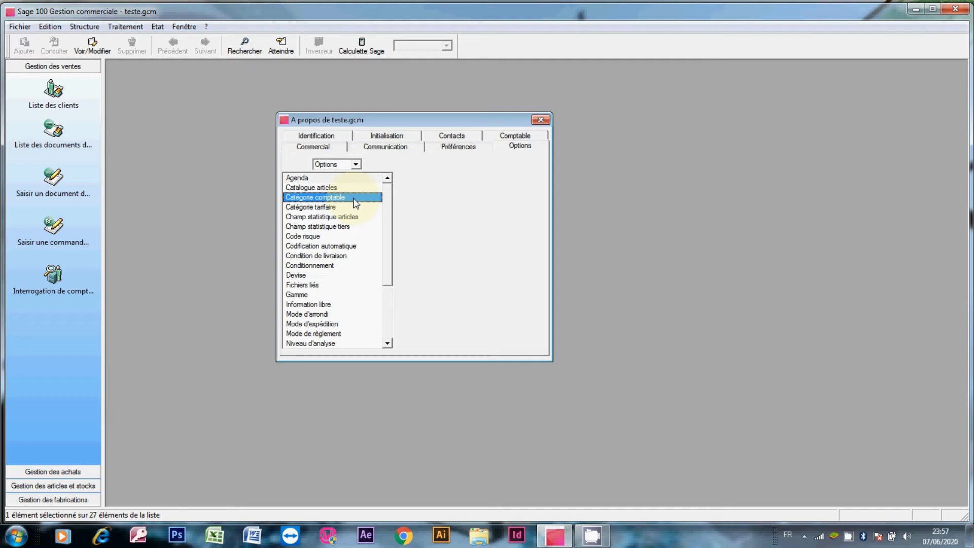
double_click(354, 199)
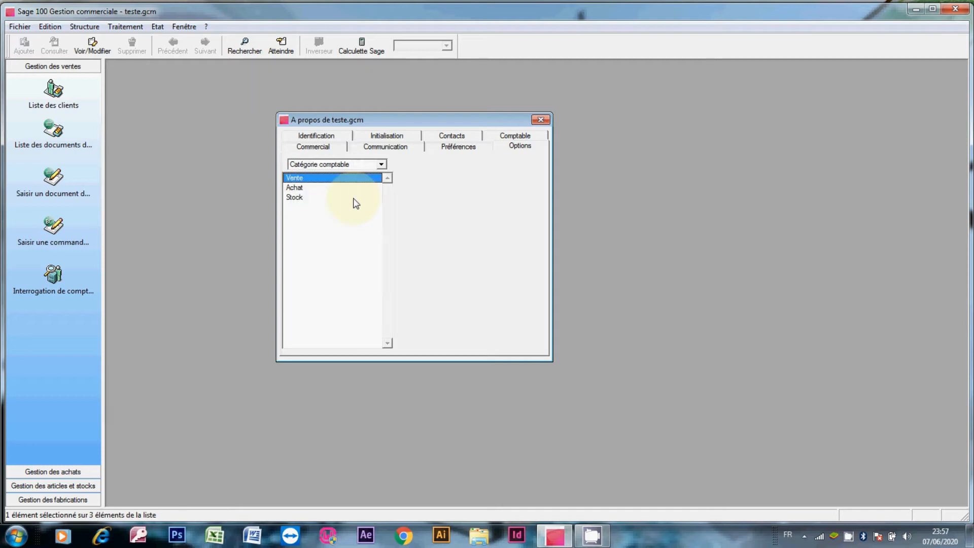
double_click(331, 178)
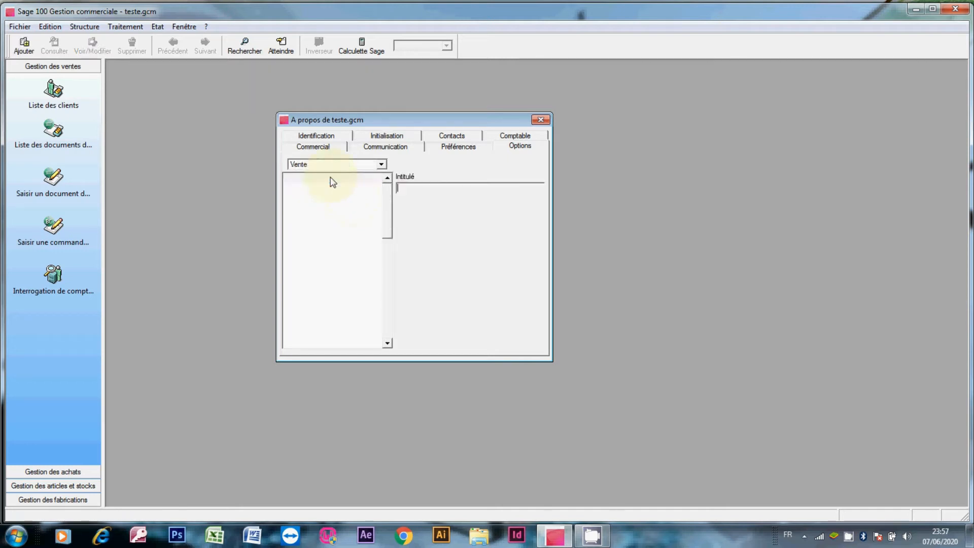
text(Vte)
key(BackSpace)
key(BackSpace)
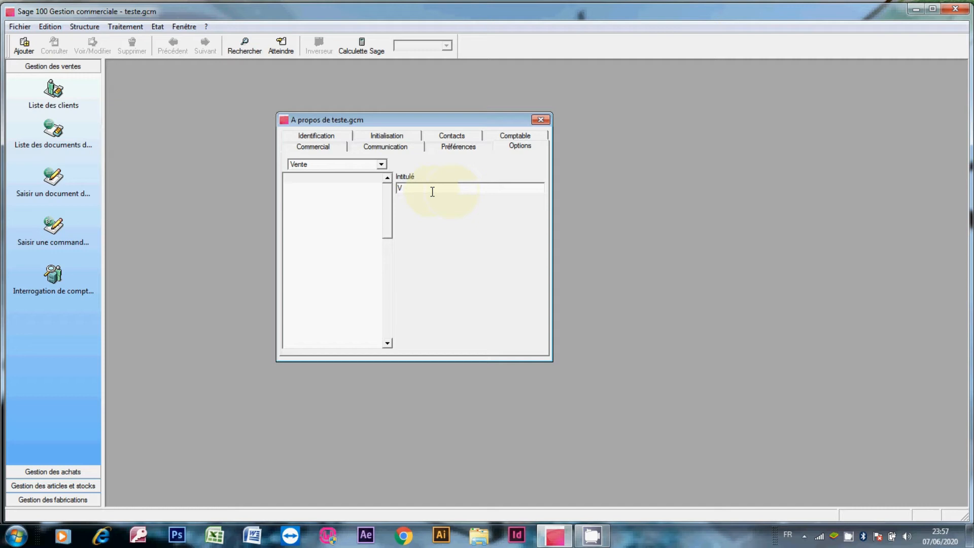
text(TE)
key(Return)
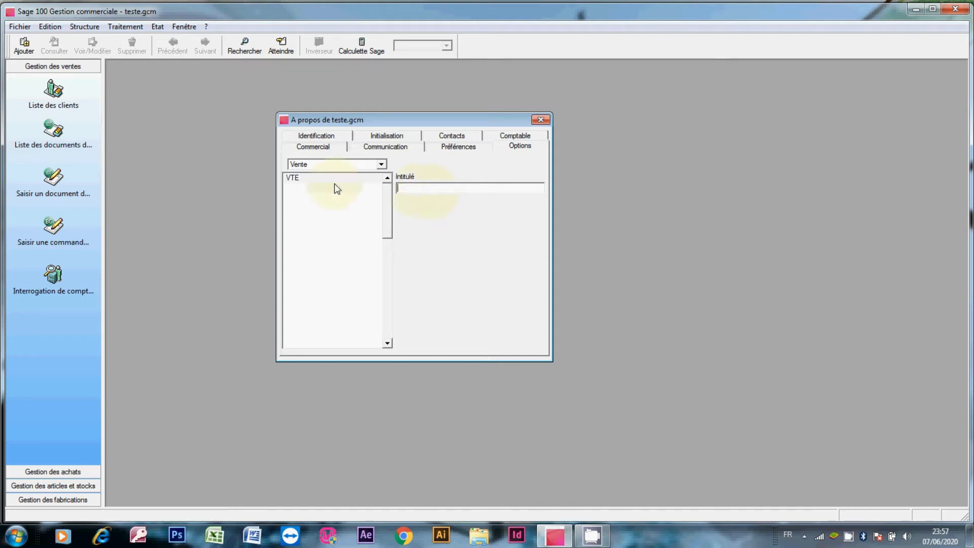
Add ACH as an Achat accounting category.
click(299, 166)
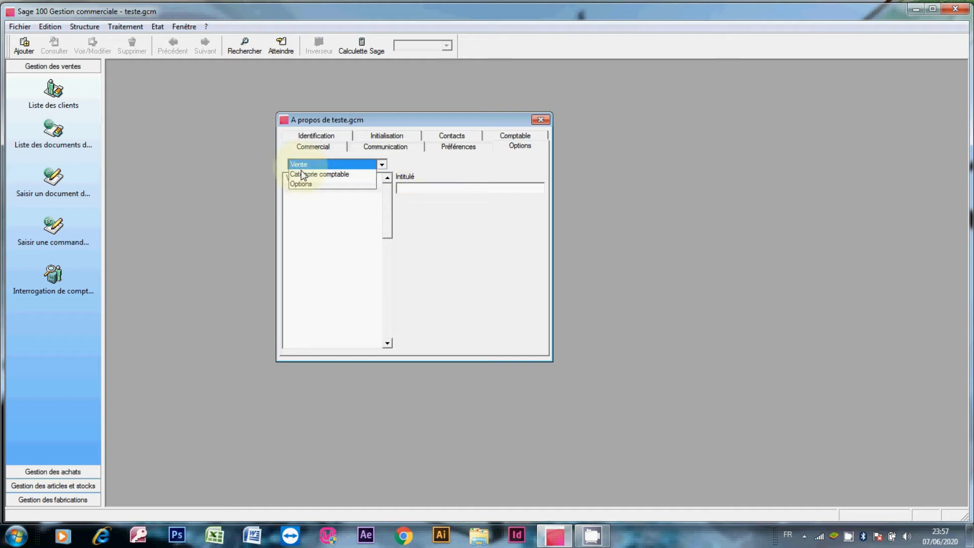
click(304, 174)
click(316, 188)
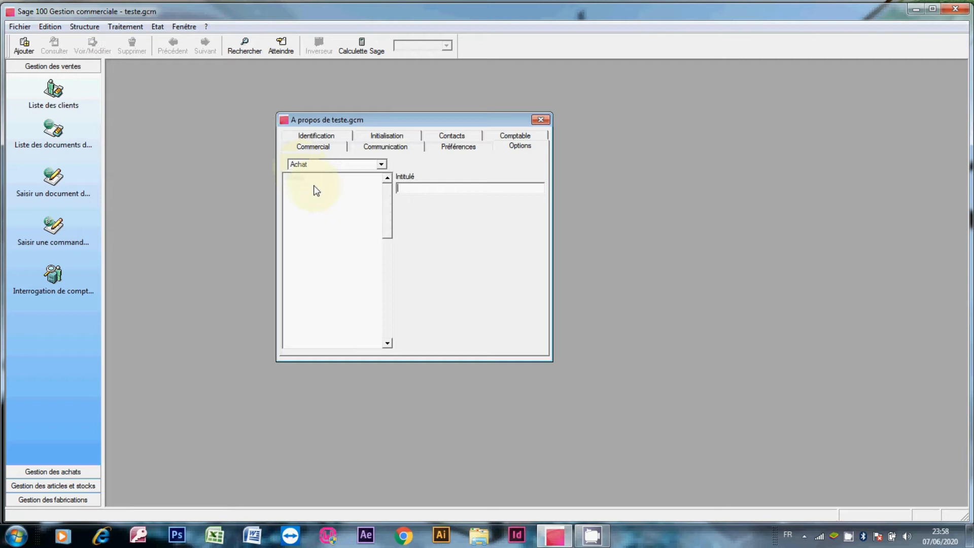
text(ACH)
key(Return)
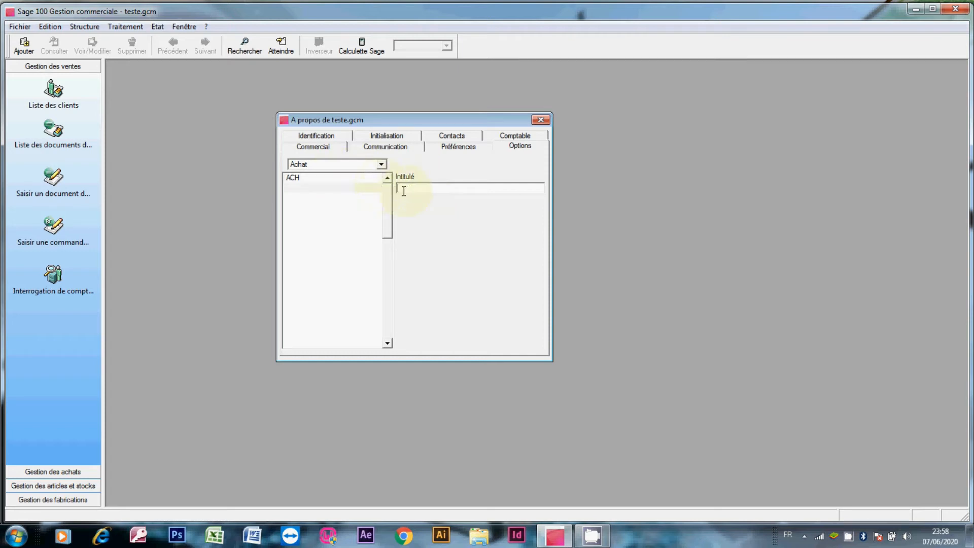
Check the VTE entry in the Vente accounting category and the actions available for it.
click(318, 169)
click(318, 172)
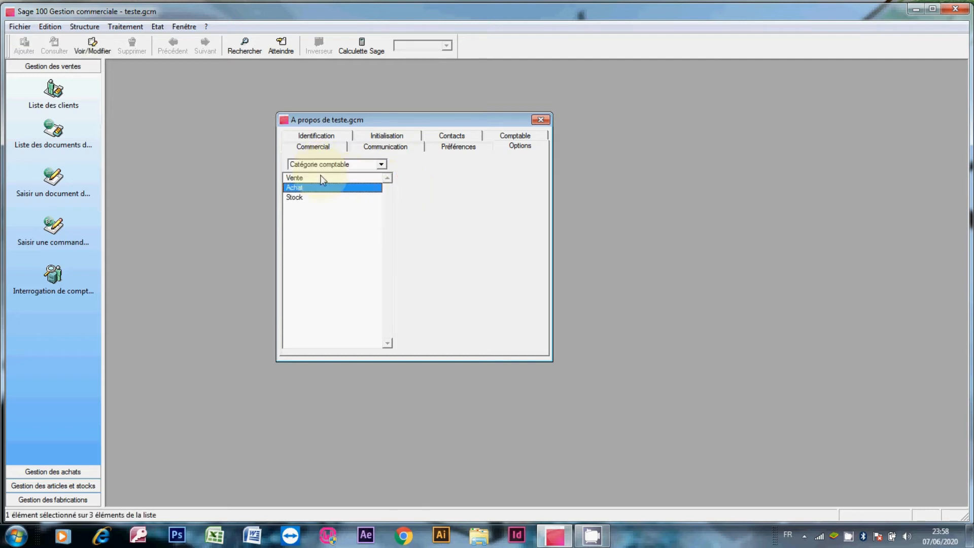
double_click(321, 179)
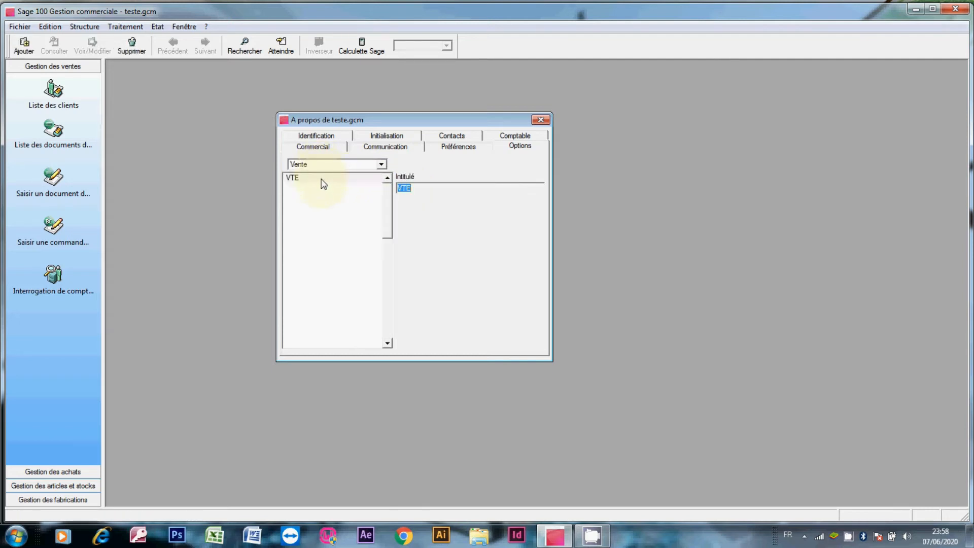
click(322, 178)
right_click(323, 184)
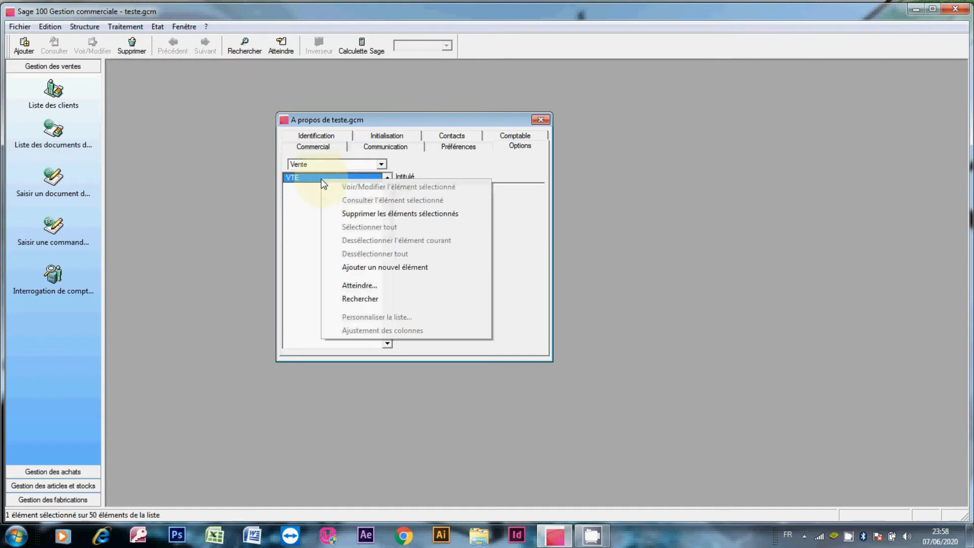
click(517, 245)
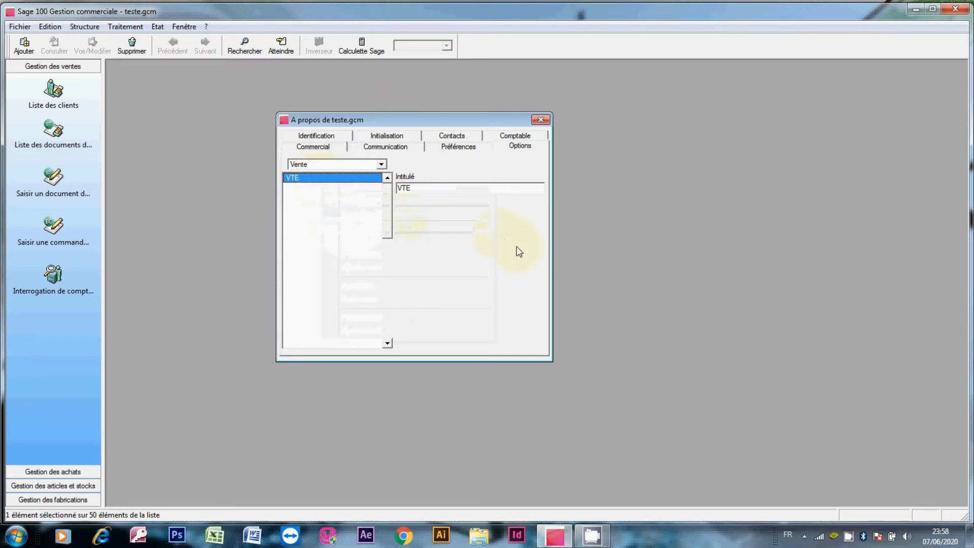
click(382, 165)
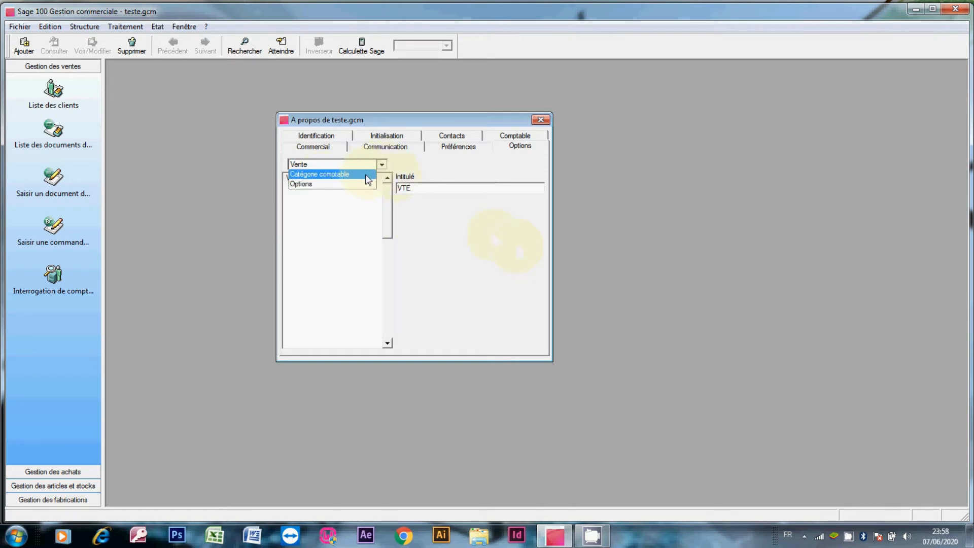
Recheck the Vente and Achat accounting category entries and close the company information window.
click(369, 175)
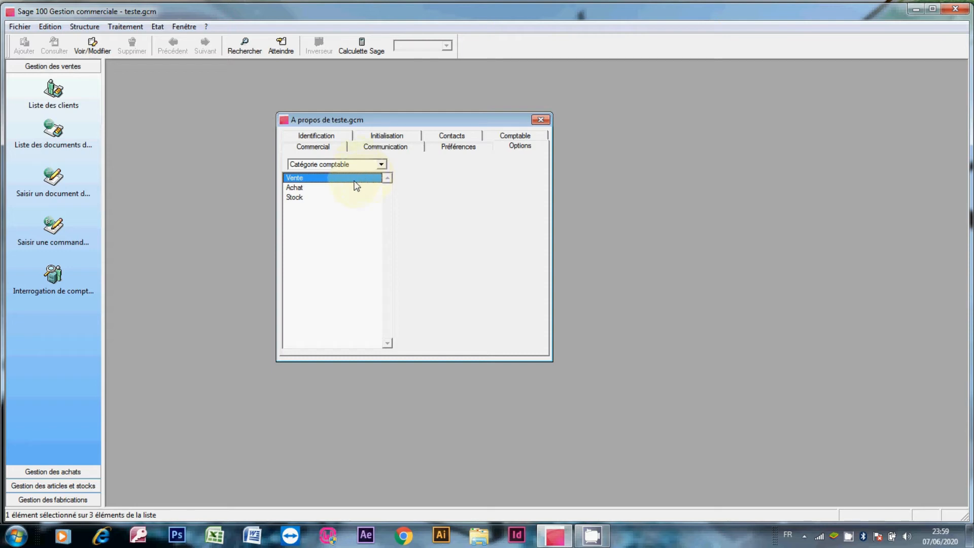
double_click(352, 181)
click(343, 166)
click(342, 172)
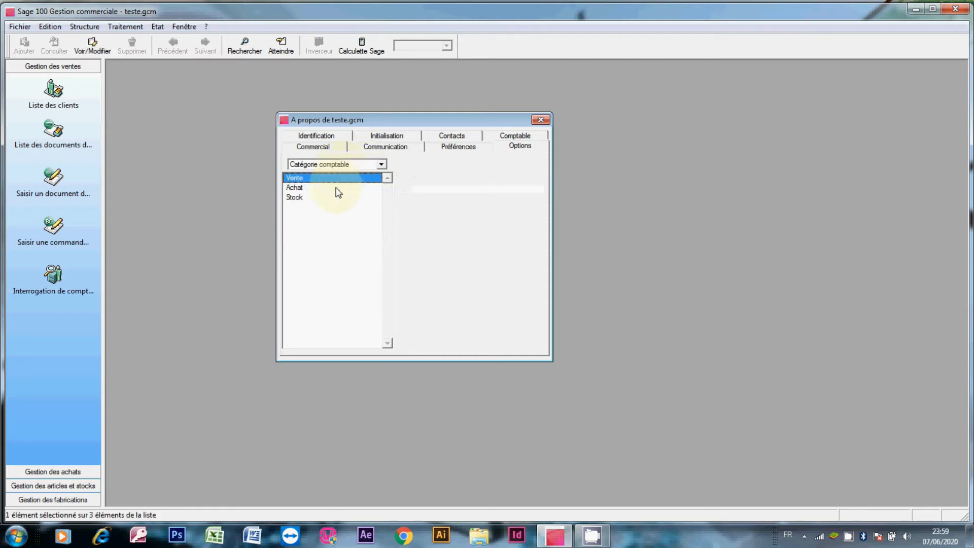
click(338, 190)
double_click(338, 189)
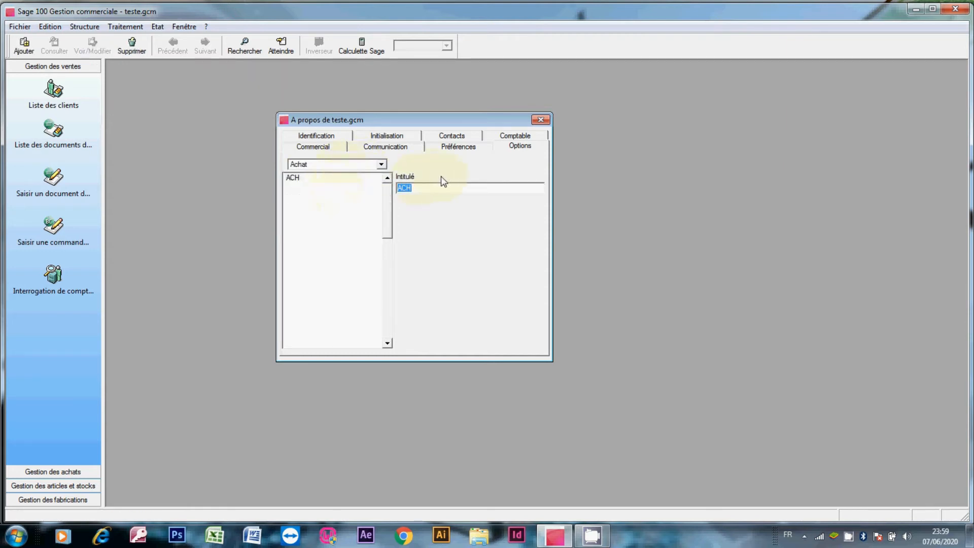
click(541, 120)
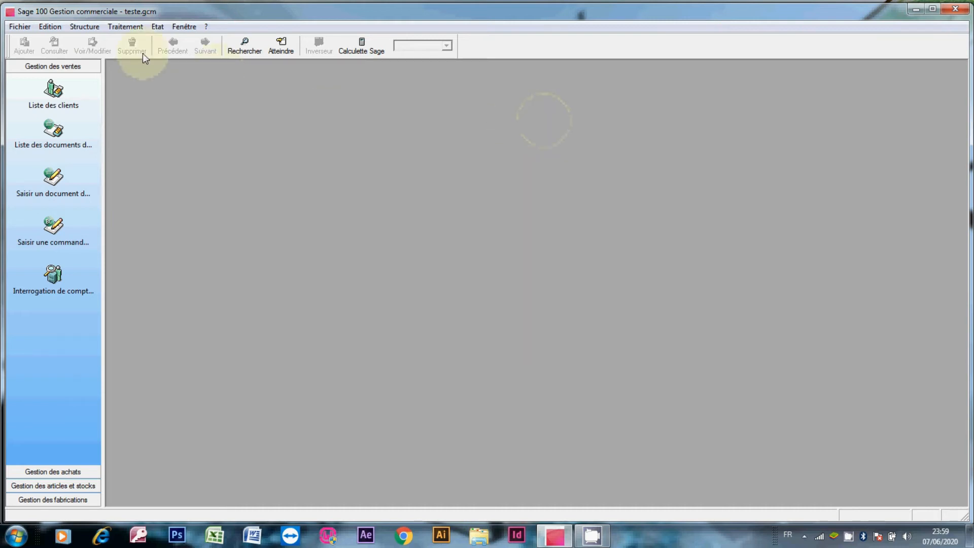
Create a new entry in the tax rates list with code VEN and title TVA SUR VENTE.
click(91, 27)
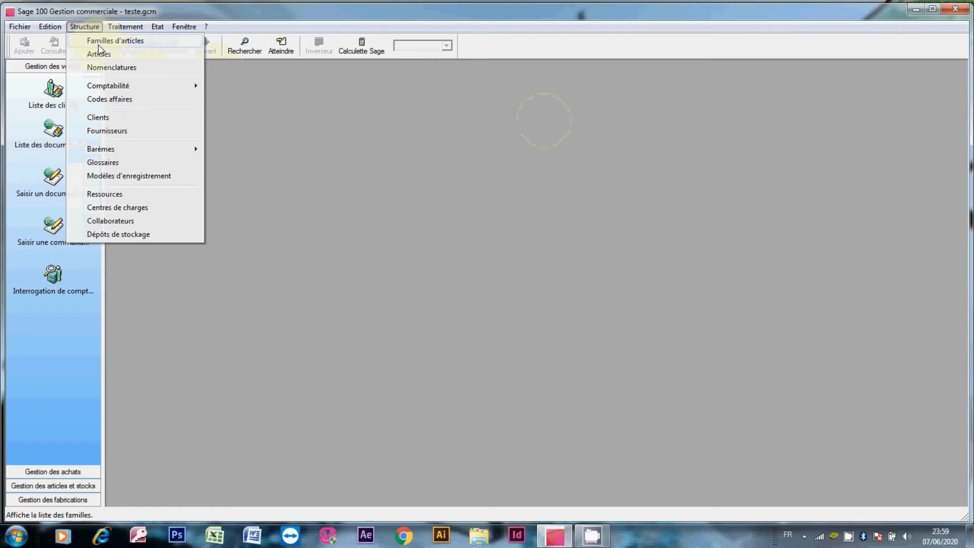
mouse_move(118, 87)
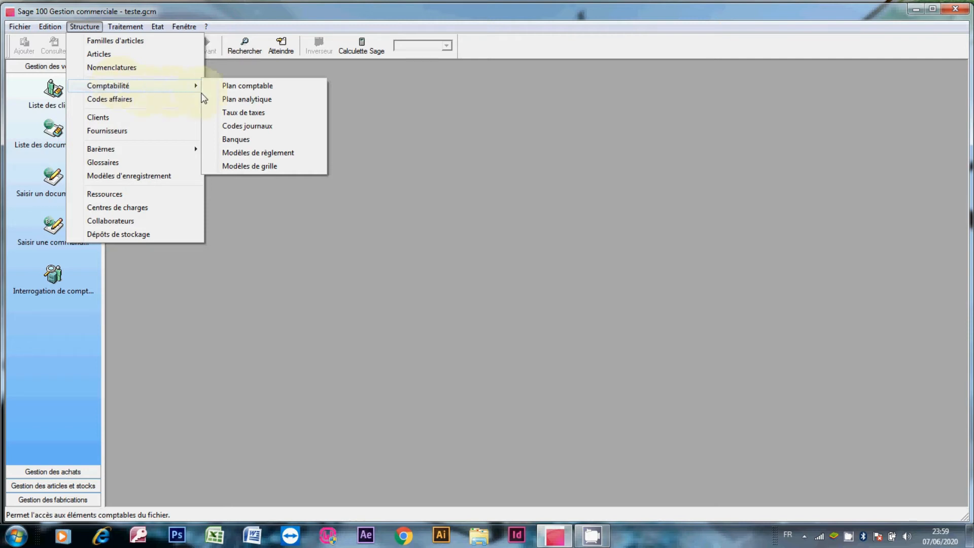
click(236, 117)
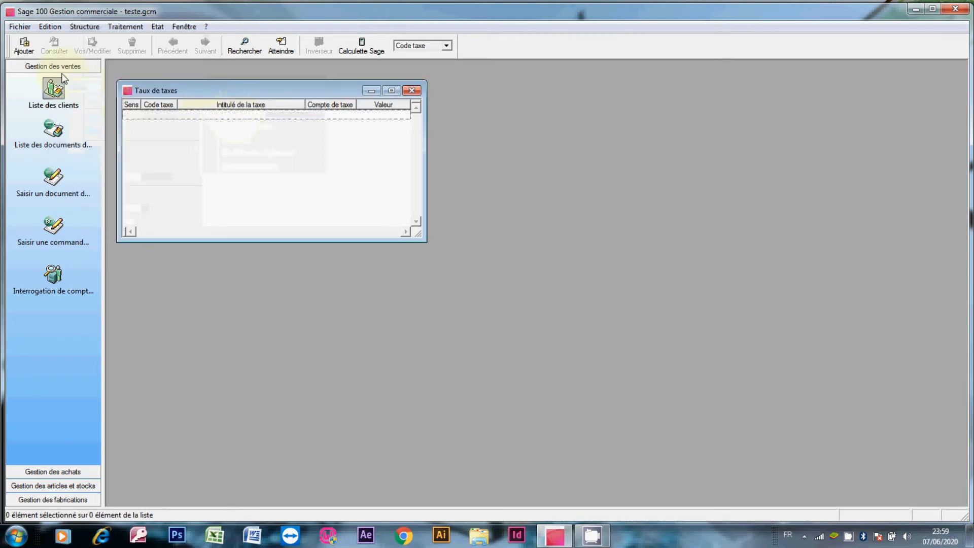
right_click(177, 143)
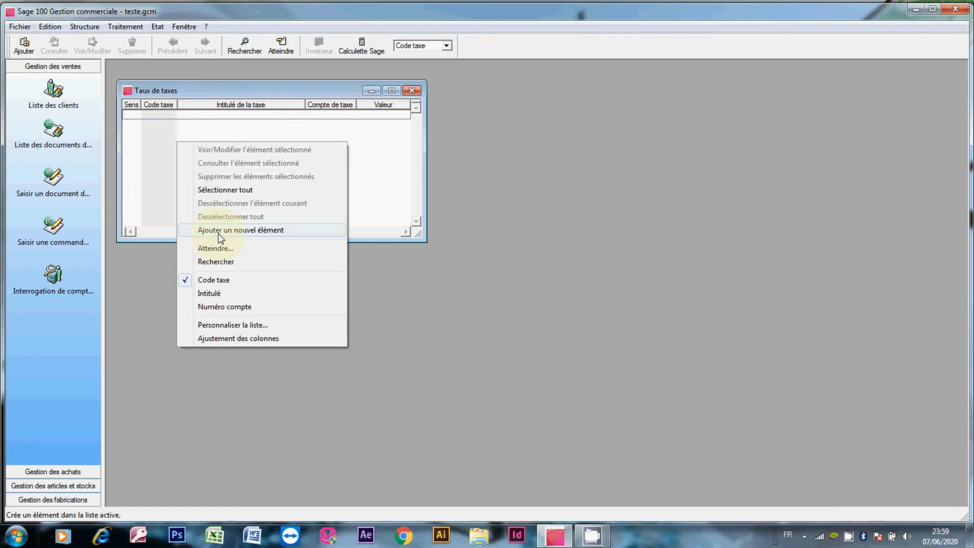
click(29, 45)
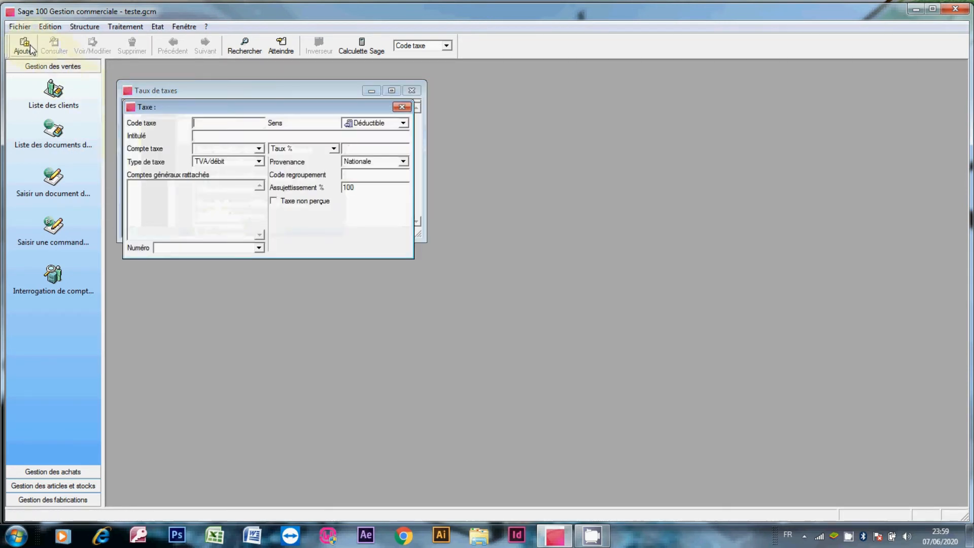
drag(252, 111, 295, 120)
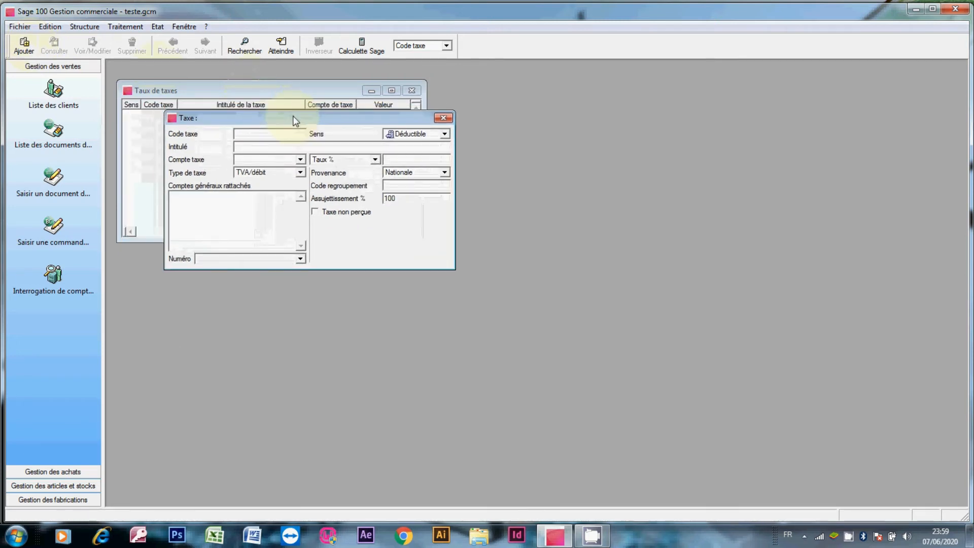
text(VA)
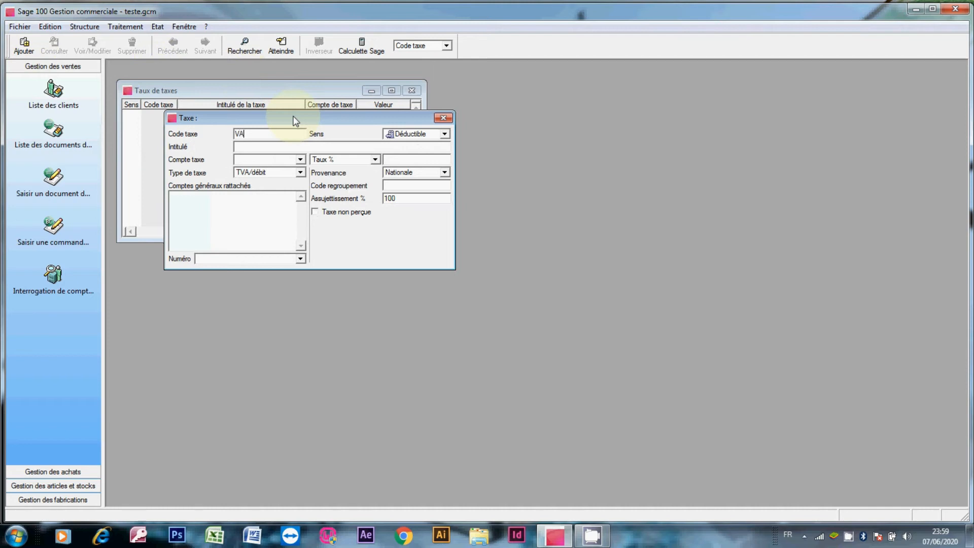
text(EN)
click(305, 146)
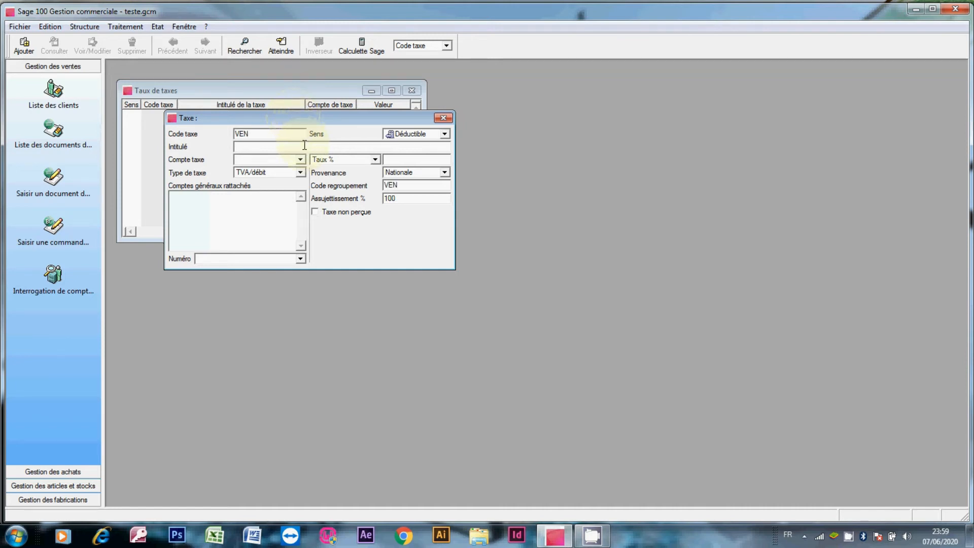
text(TVA SUR VENTE)
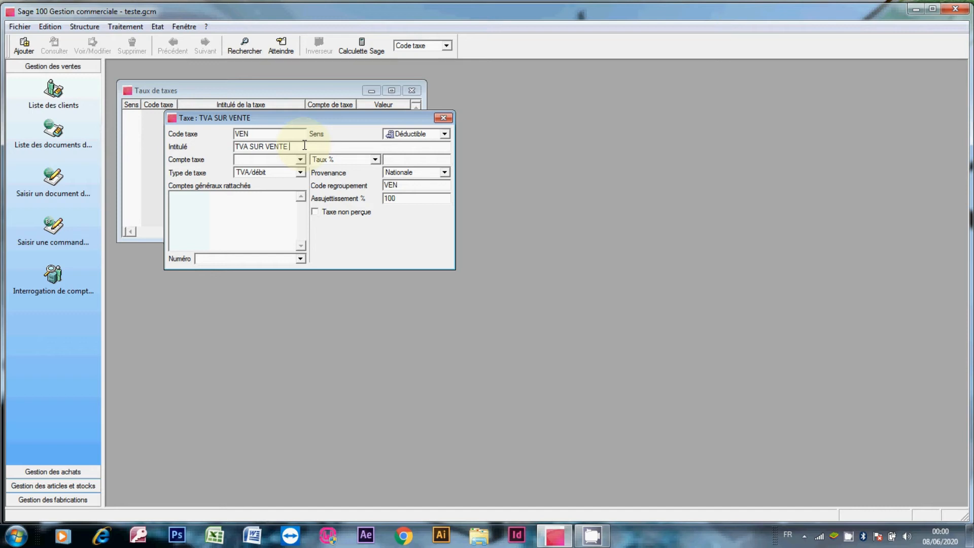
Define the VEN tax as Collectée with a 20% rate and tax account 3455.
click(413, 134)
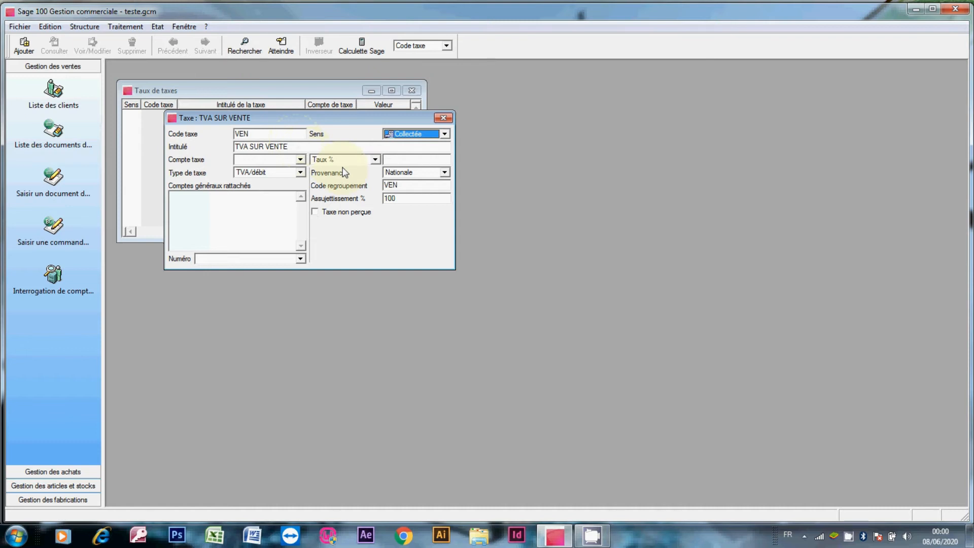
click(408, 158)
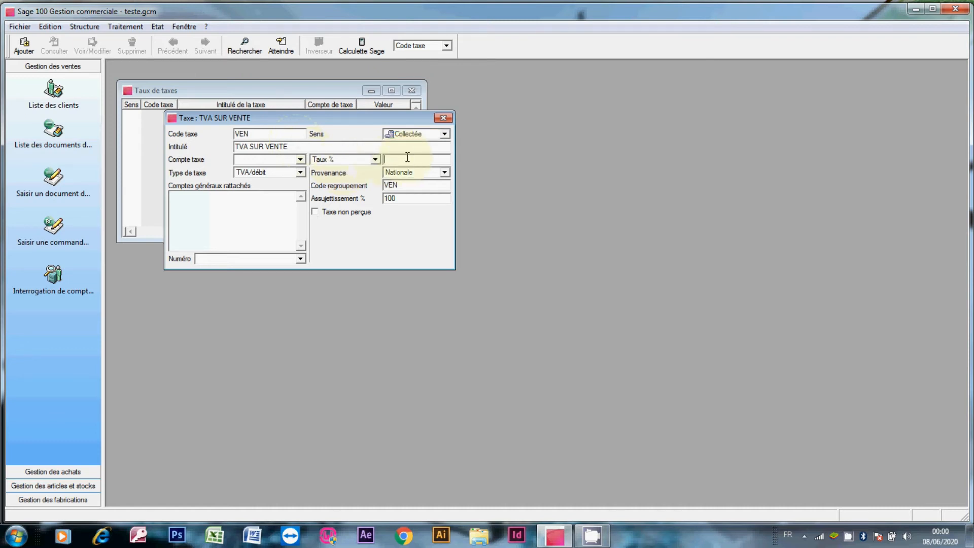
text(20)
click(263, 160)
click(262, 161)
text(34)
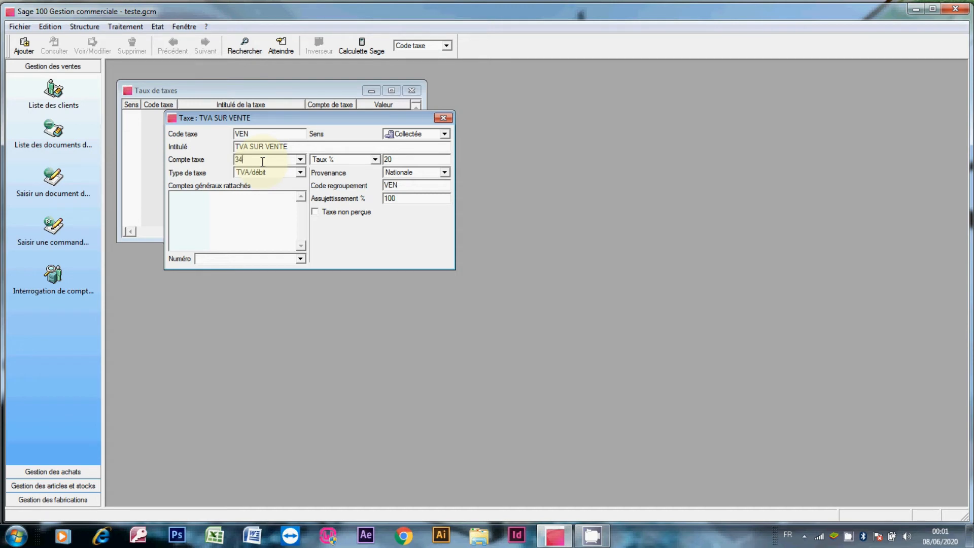
text(55)
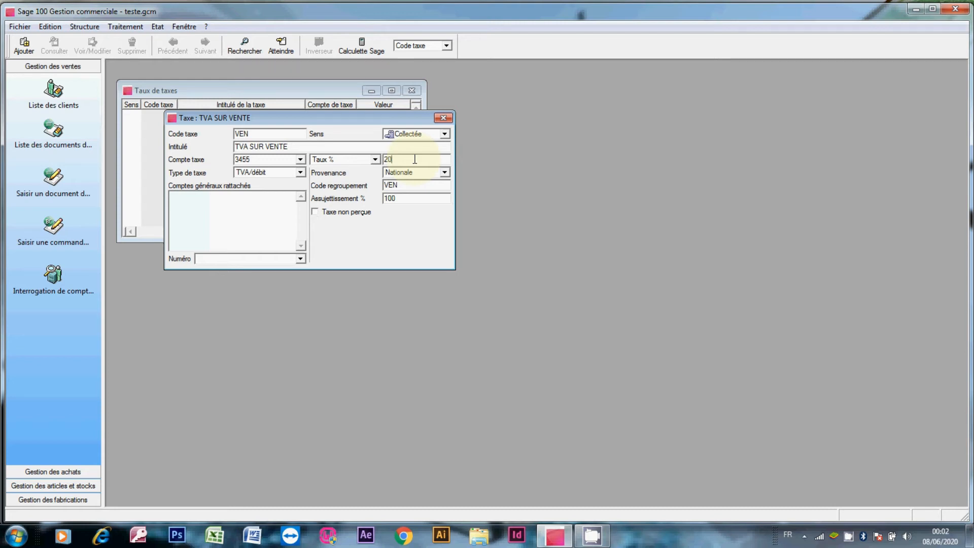
Save the VEN tax, agreeing to create general account 3455 with its default details.
click(443, 118)
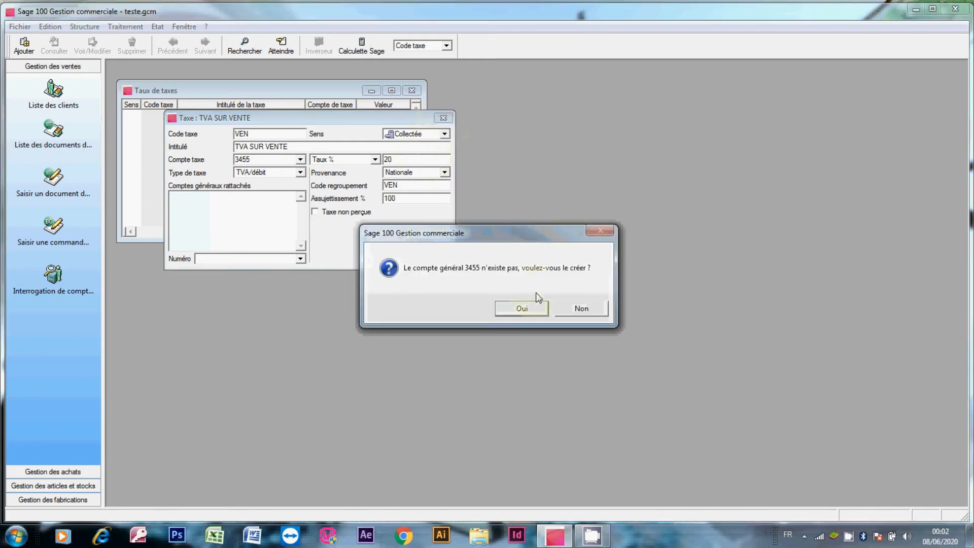
click(522, 309)
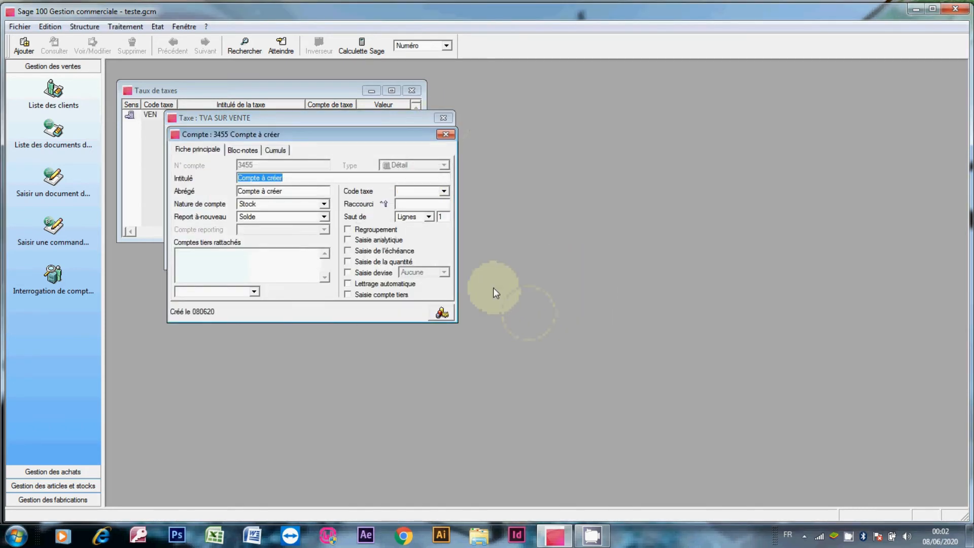
click(446, 135)
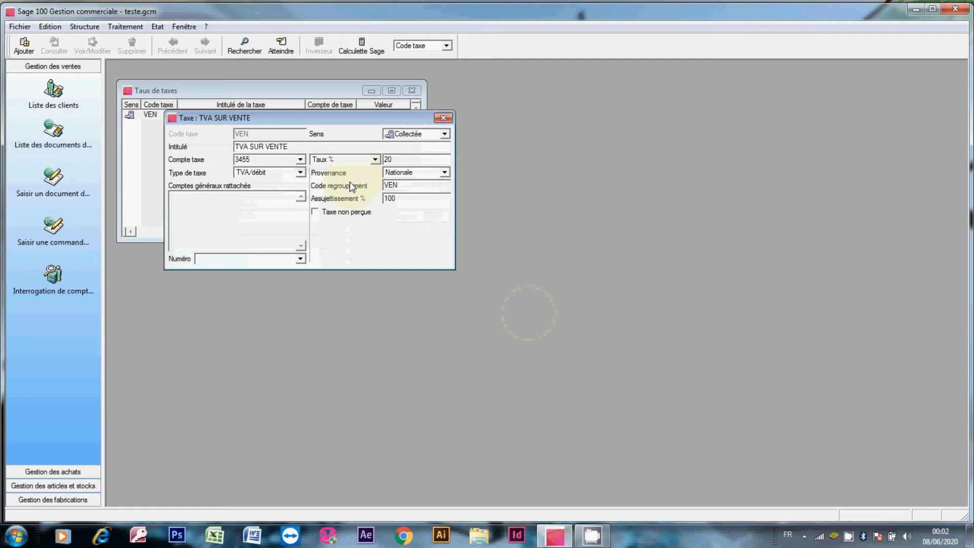
click(443, 119)
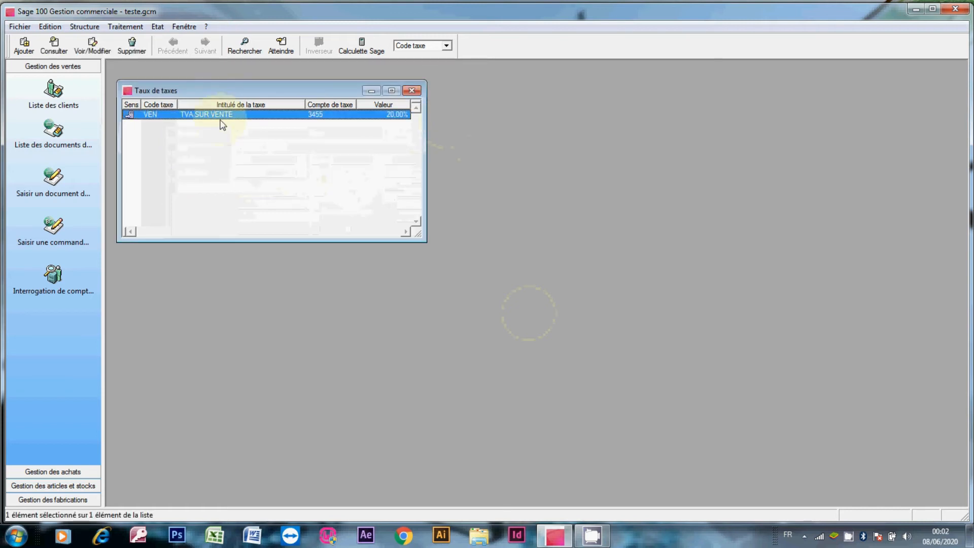
Create a second tax rate with code ACH and title TVA SUR ACHAT.
click(24, 46)
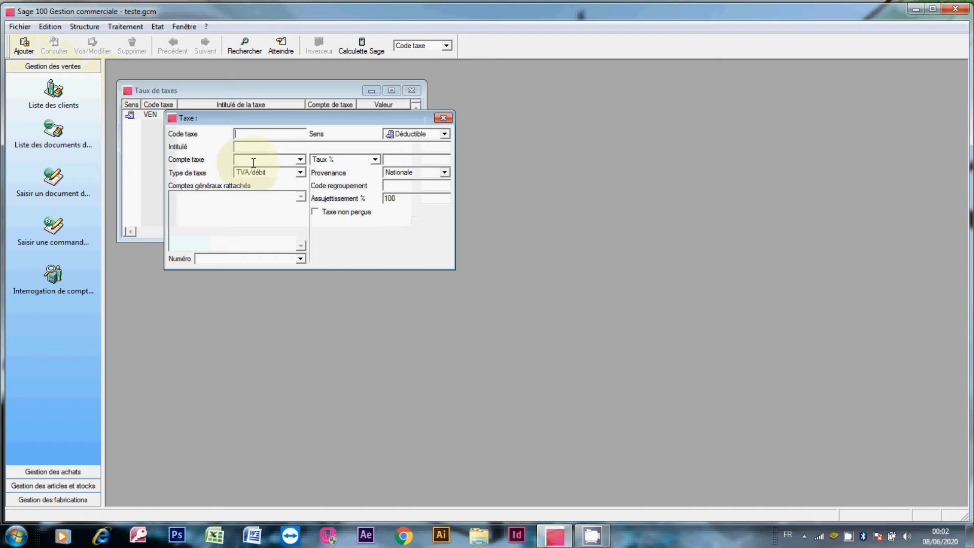
text(ACH)
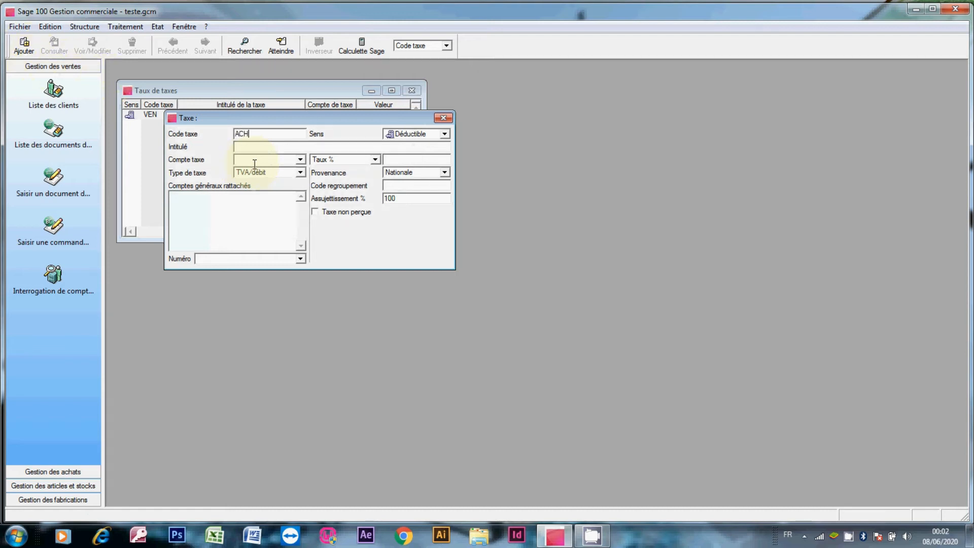
click(256, 147)
text(TVA SUR ACH)
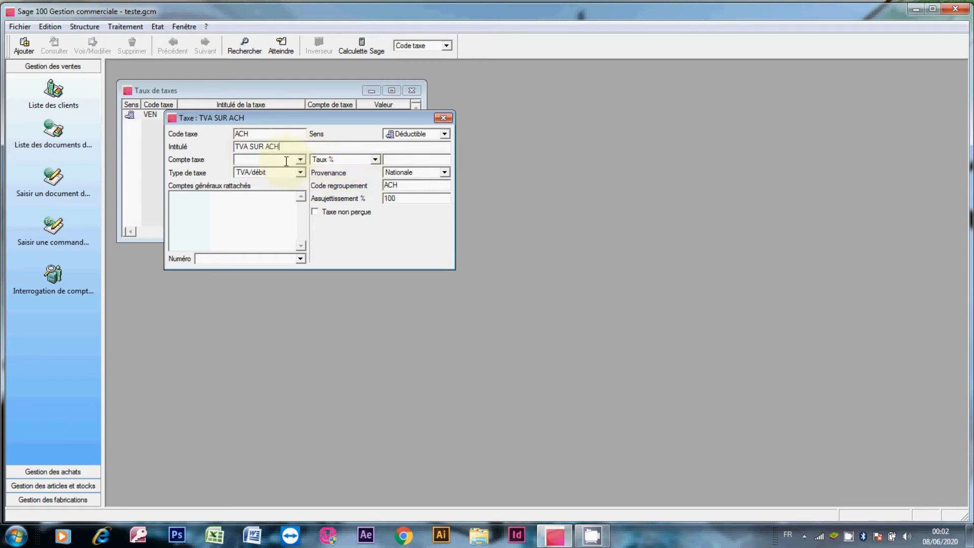
text(TAT)
Keep the ACH tax as Déductible and give it tax account 4455 and a 20% rate.
click(439, 139)
click(436, 144)
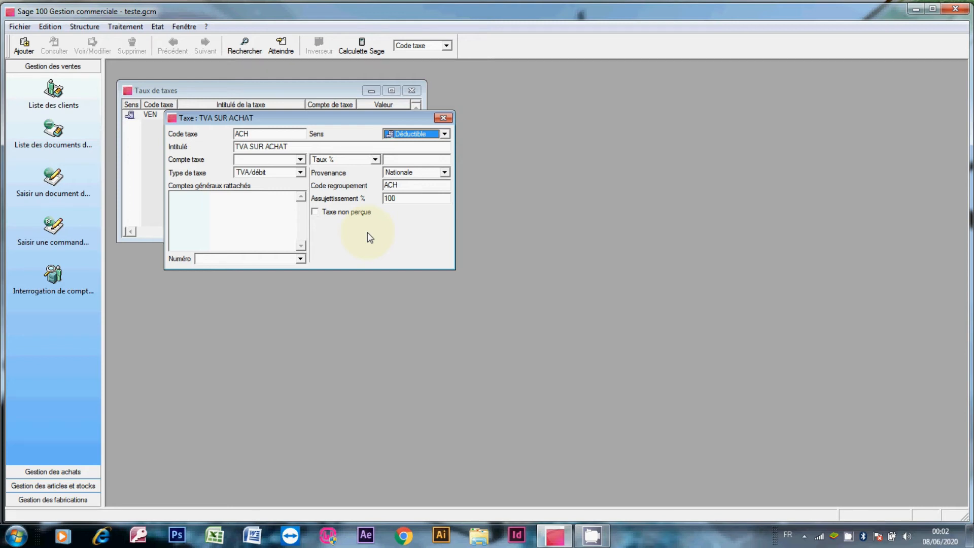
click(273, 157)
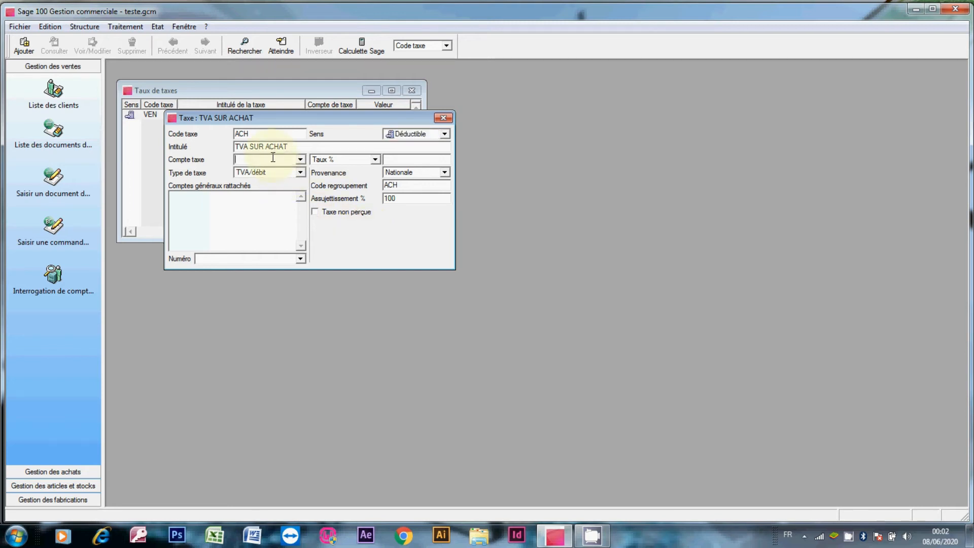
text(4455)
text(2)
text(0)
Save the ACH tax, agreeing to create general account 4455 with its default details, and close the tax rates list.
click(444, 118)
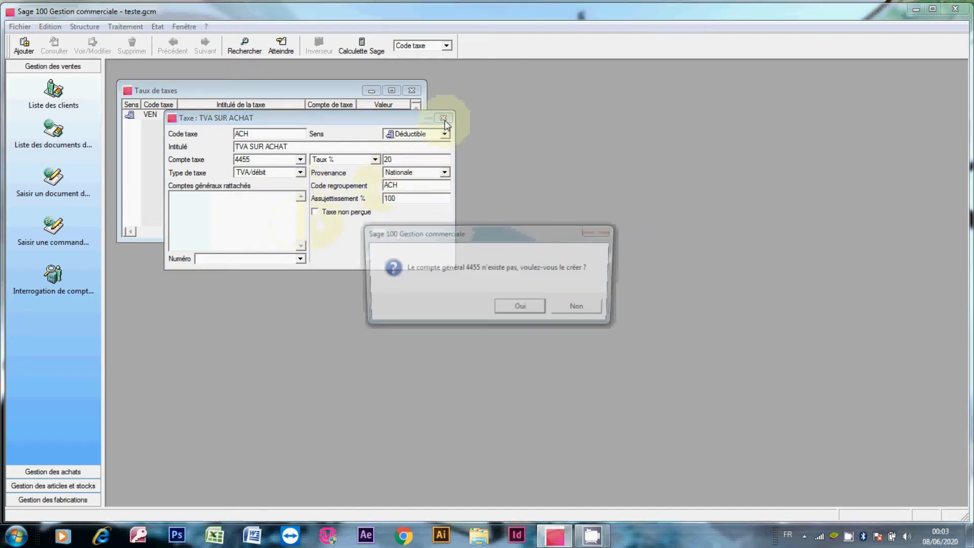
click(521, 306)
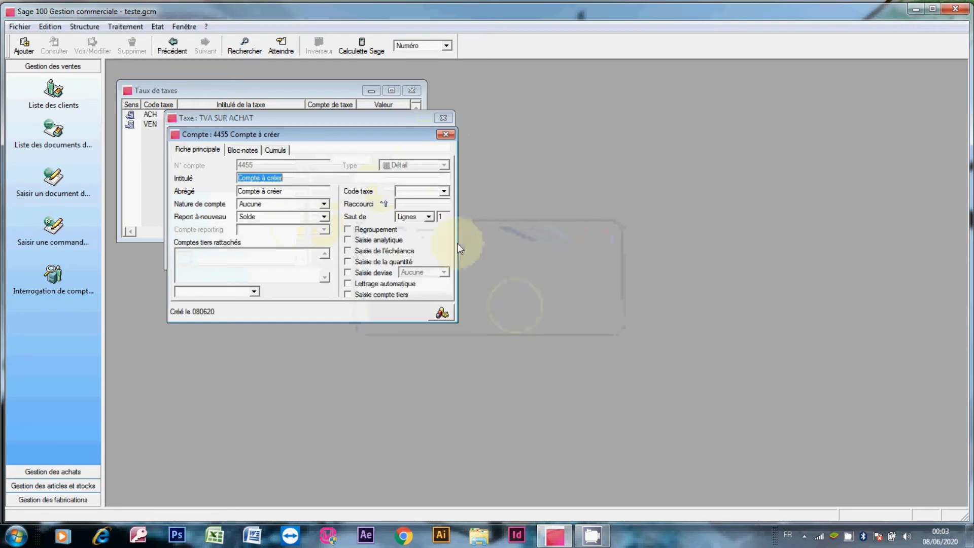
click(446, 134)
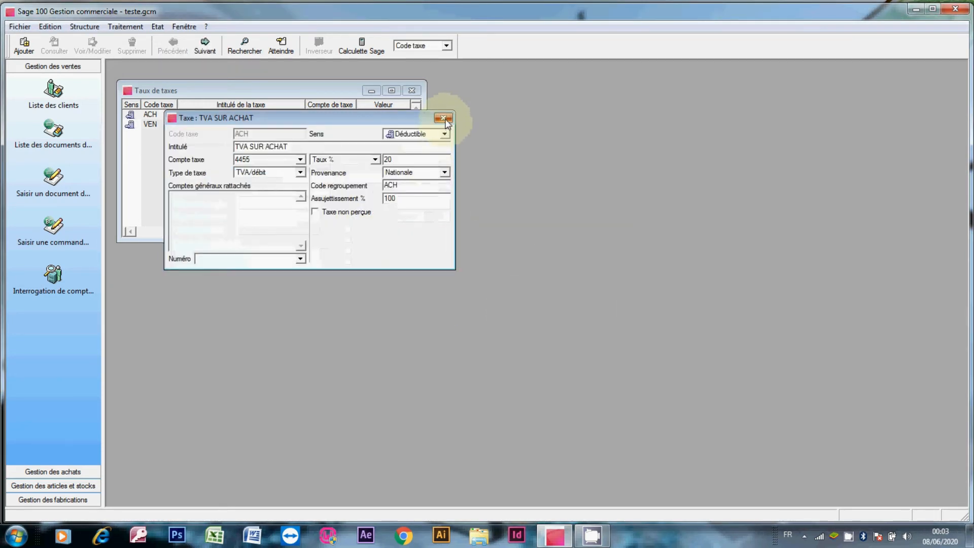
click(444, 118)
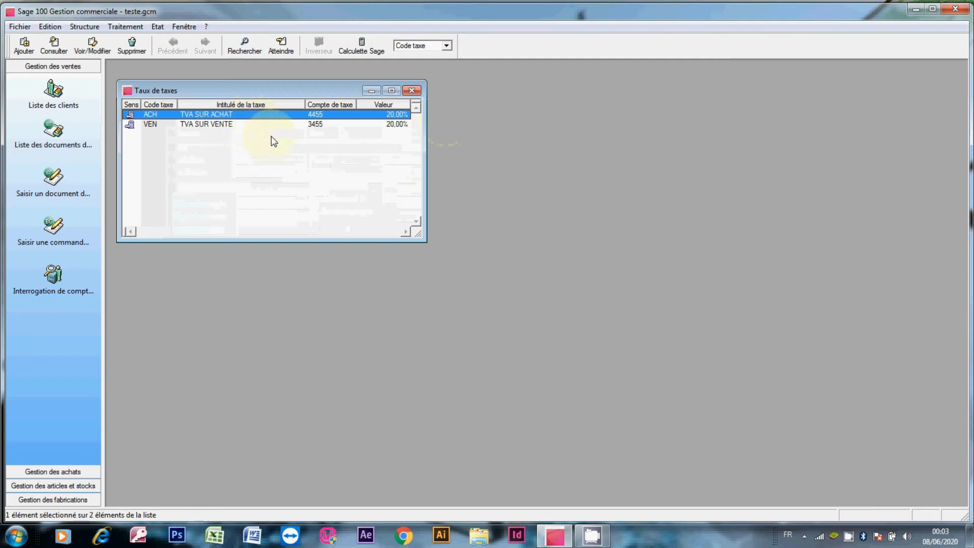
click(414, 91)
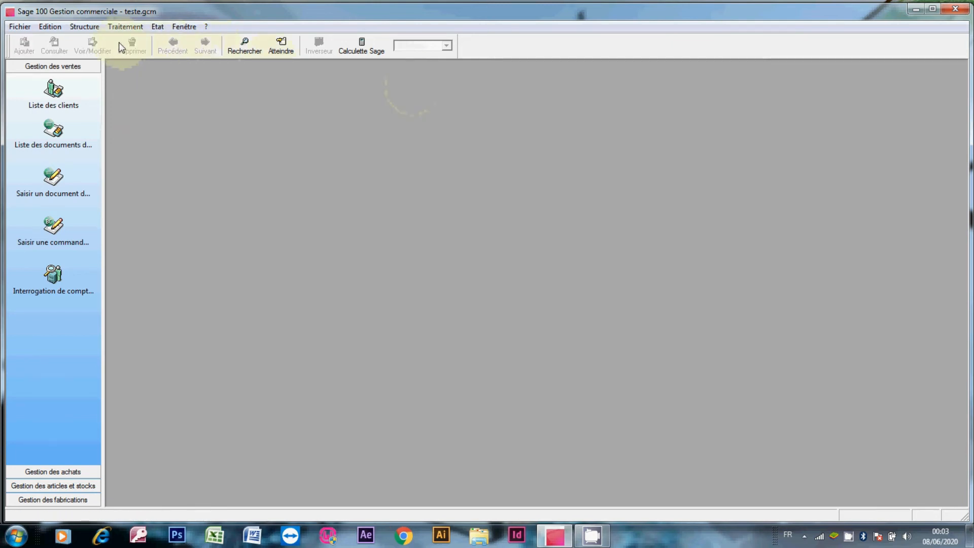
Add an article family with code 1 and title INFORMATIQUE.
click(87, 27)
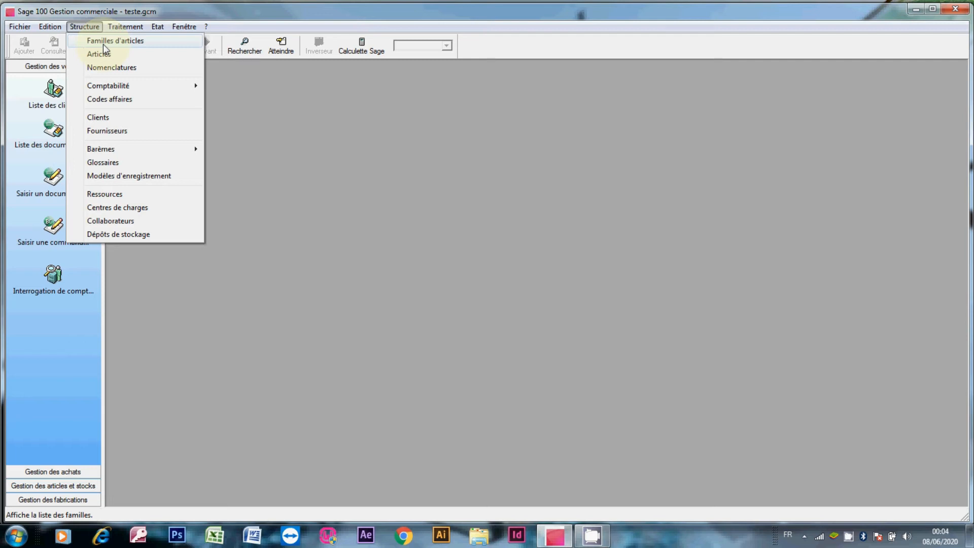
click(104, 45)
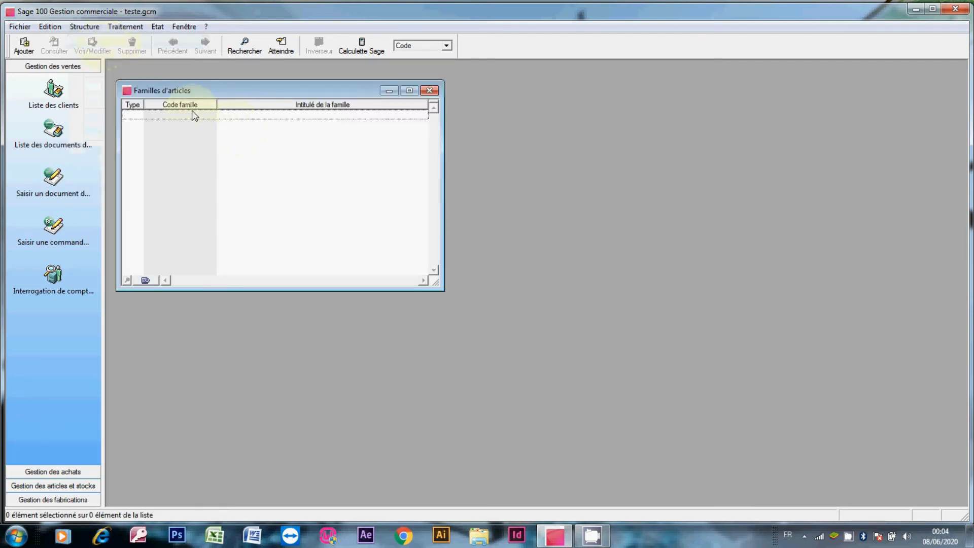
click(33, 50)
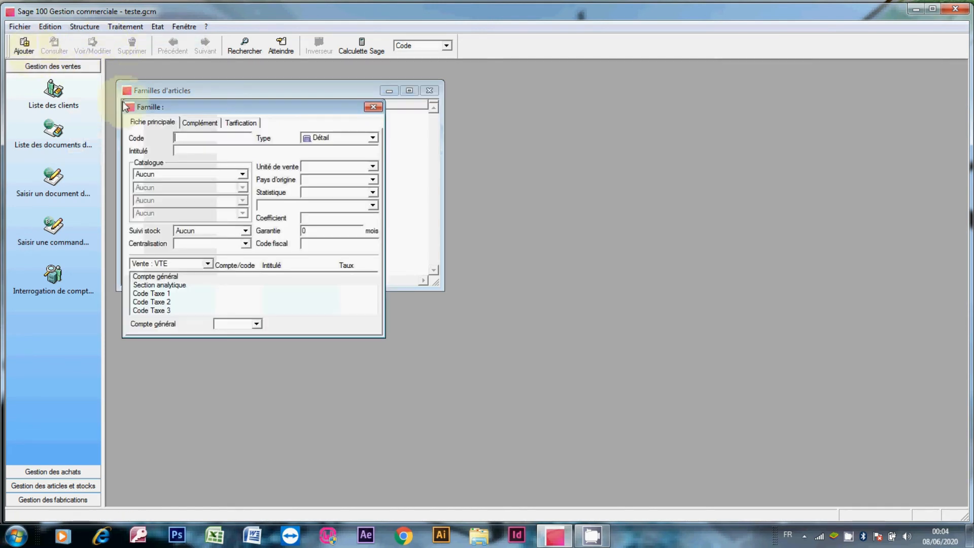
text(1)
click(207, 149)
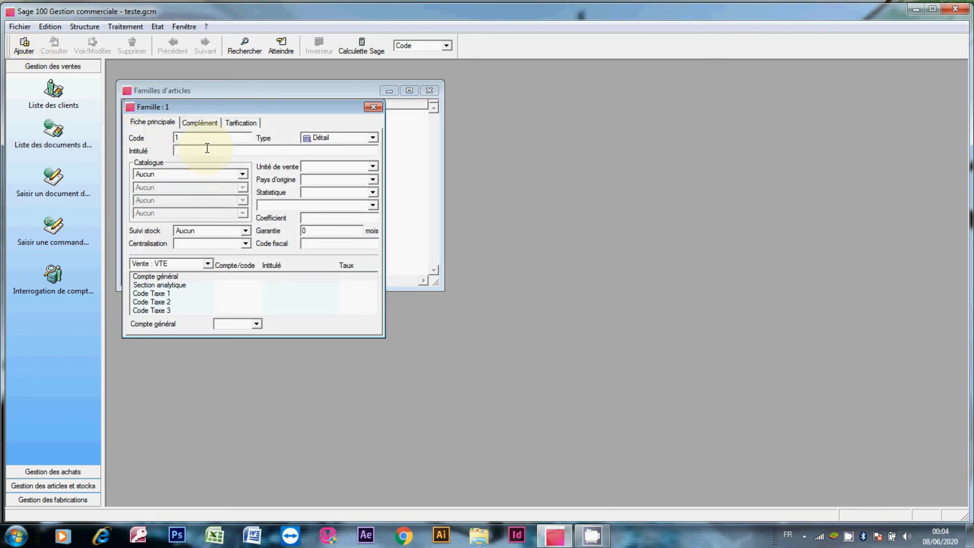
text(INFORMATIQUE)
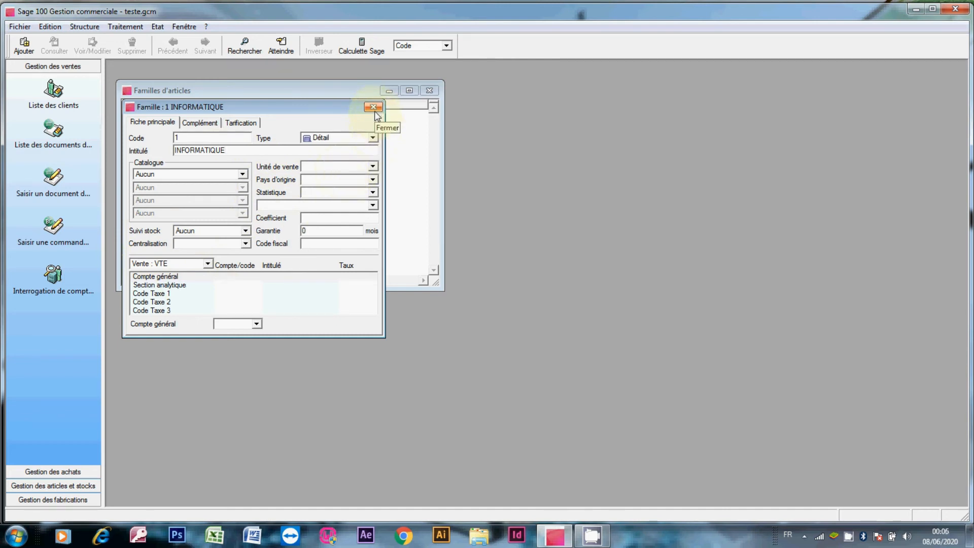
Add a second article family with code 2 and title ELECTRONIQUE, and save its record.
click(23, 47)
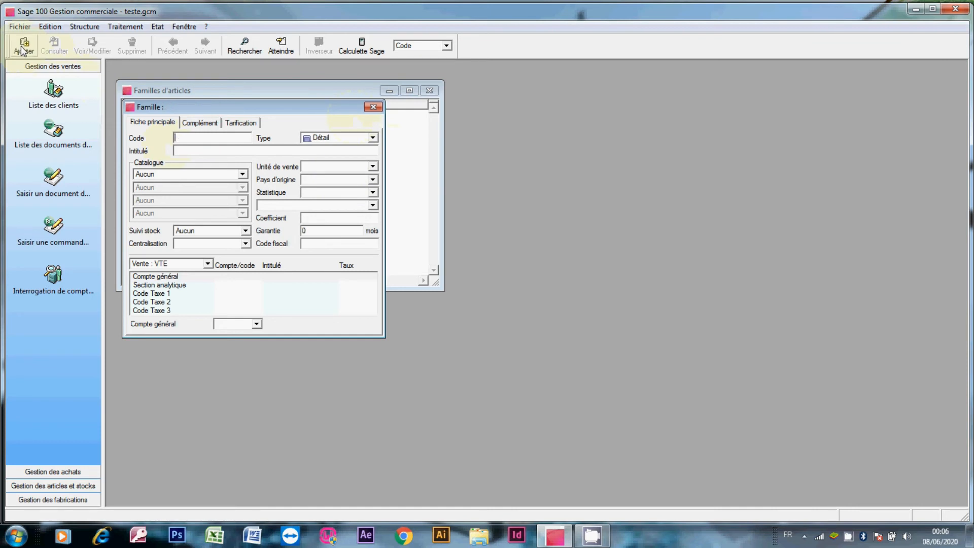
text(2)
click(203, 149)
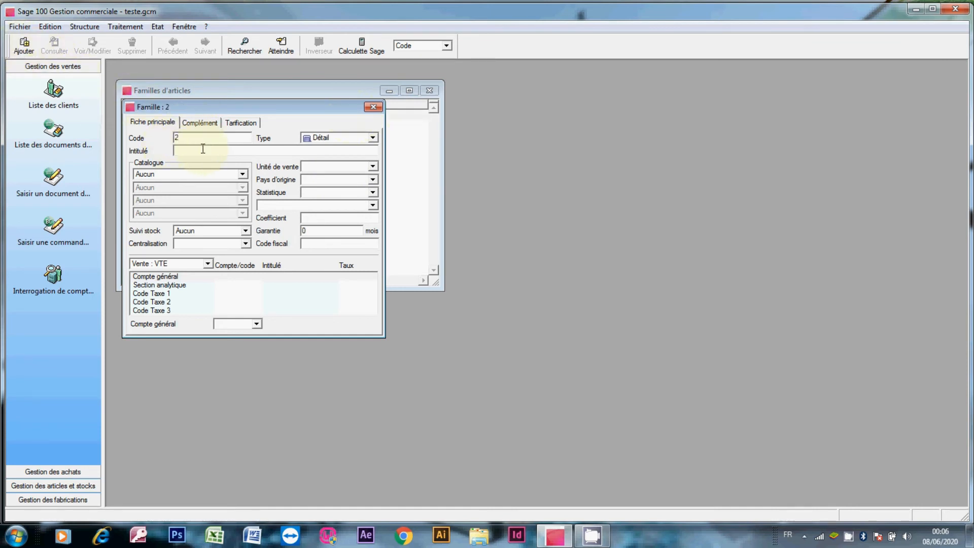
text(ELECTRONIQUE)
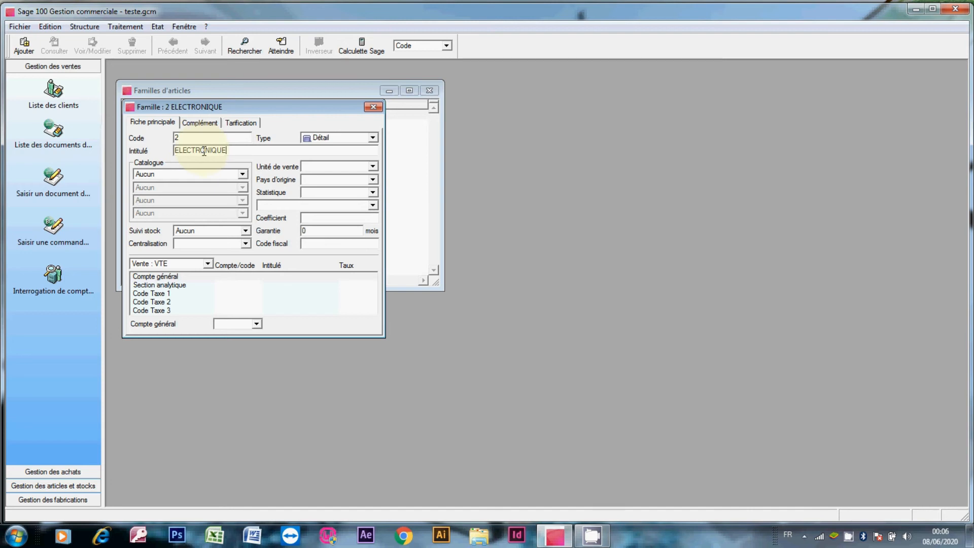
click(373, 106)
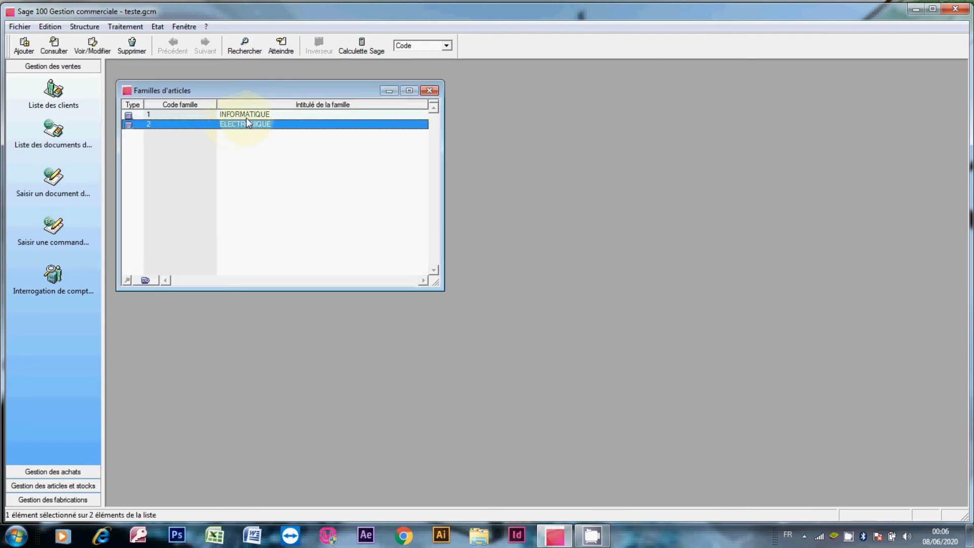
Review the INFORMATIQUE family record from the article families list and close the list.
double_click(246, 115)
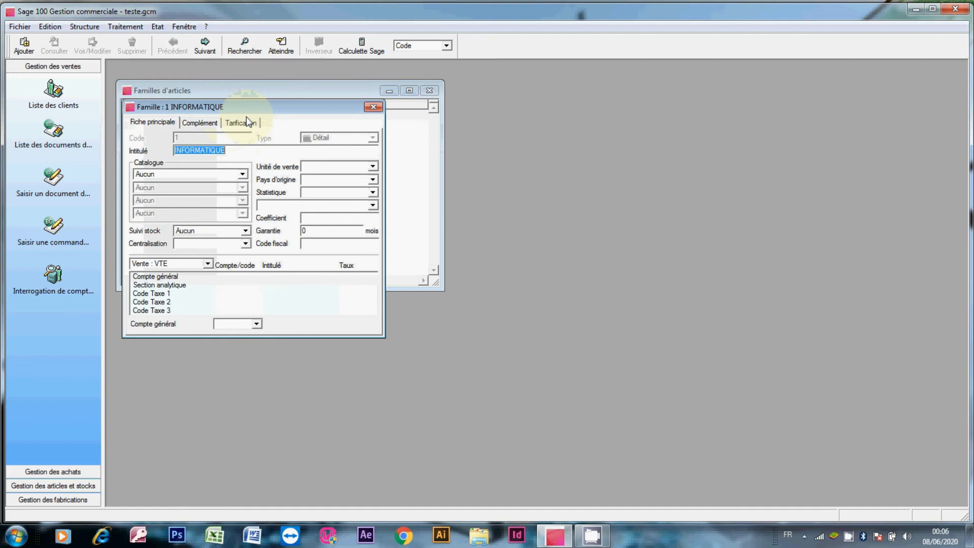
click(373, 106)
click(430, 91)
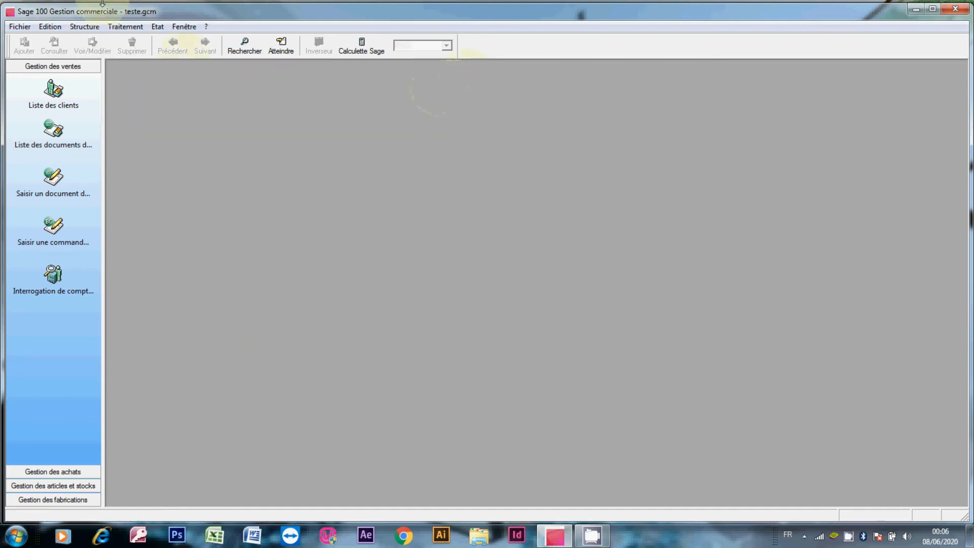
click(93, 27)
click(101, 40)
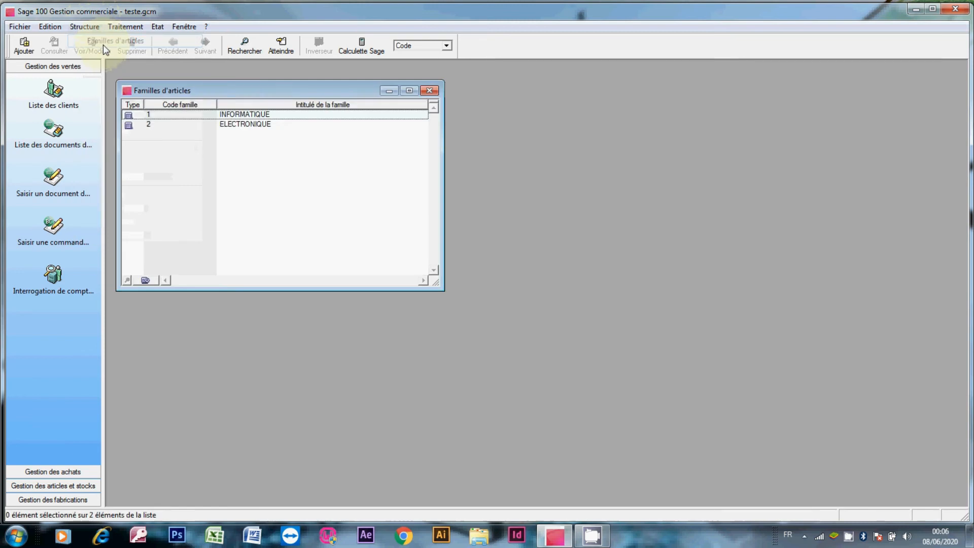
click(220, 115)
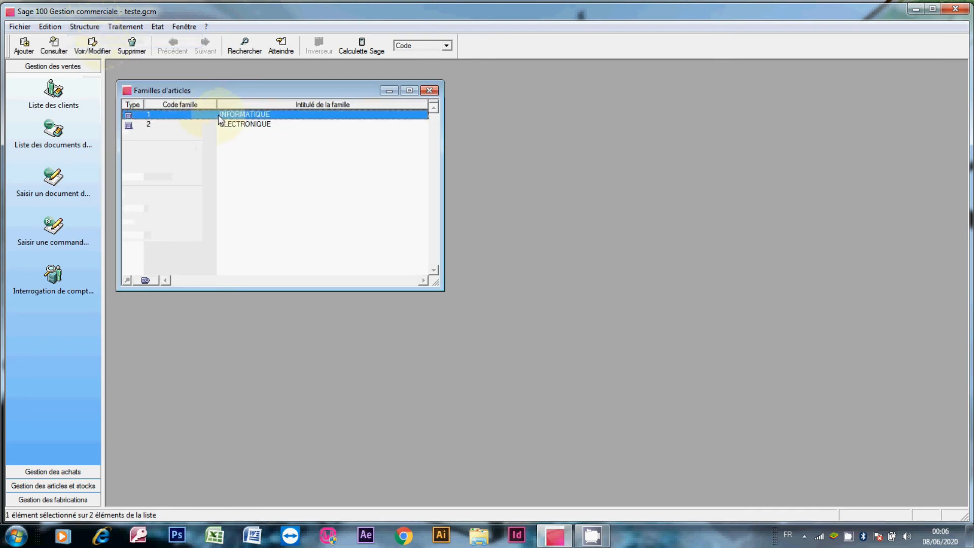
double_click(220, 116)
click(374, 103)
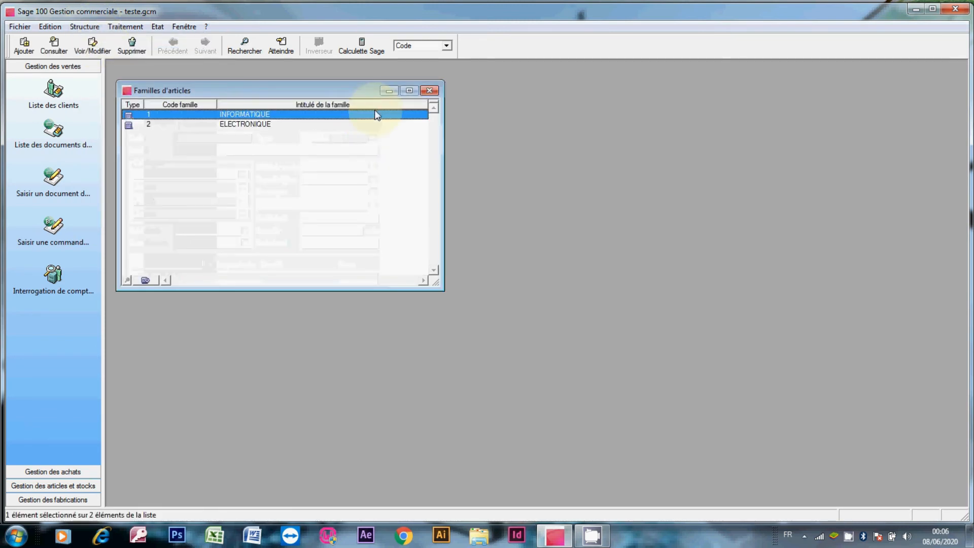
click(429, 91)
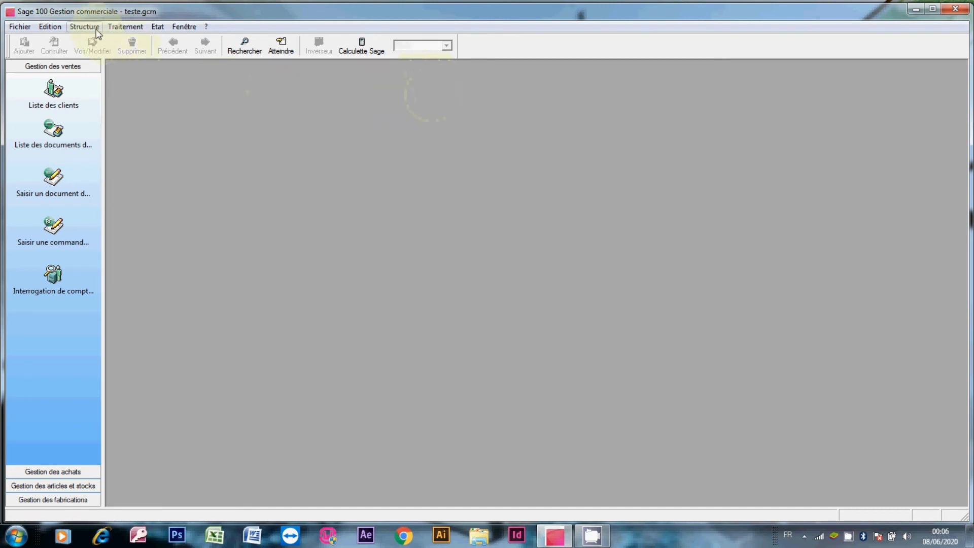
Create a new article with reference 0001 and designation SOURIS.
click(98, 33)
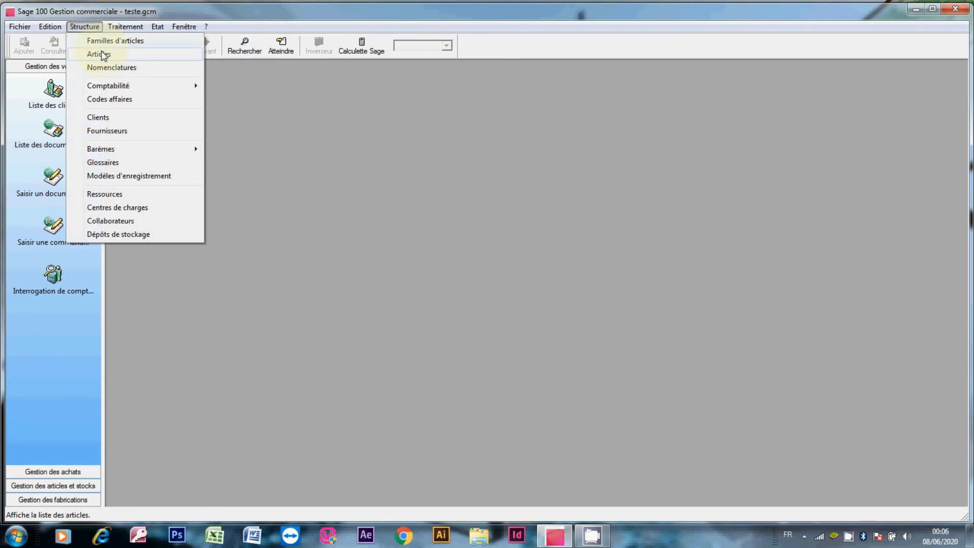
click(105, 54)
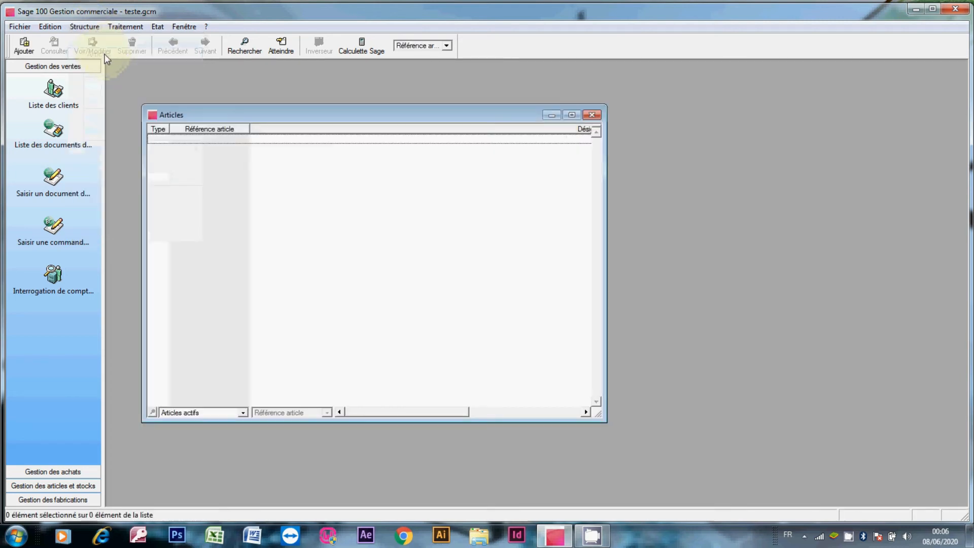
click(25, 46)
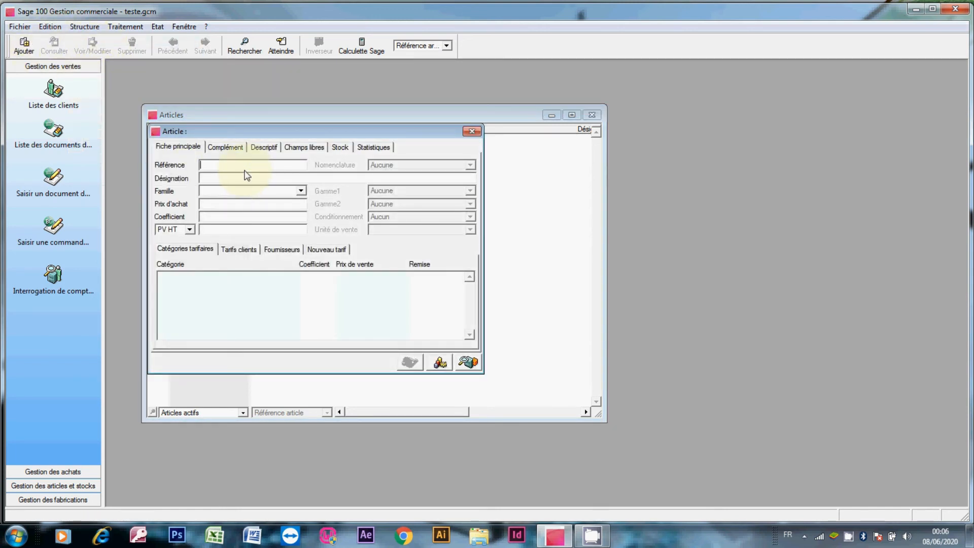
text(000)
text(1)
text(SOURIS)
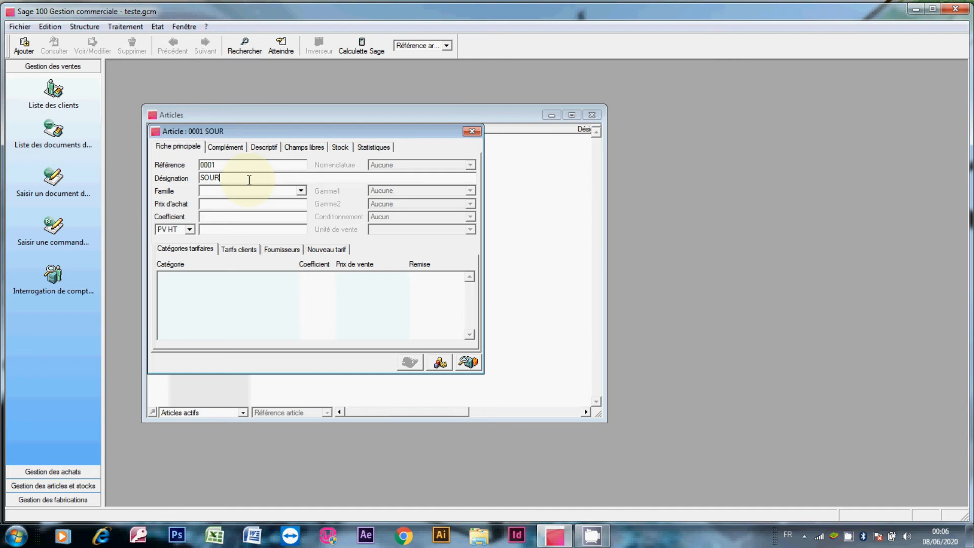
Assign the SOURIS article to family 1 INFORMATIQUE.
click(301, 191)
click(300, 190)
click(300, 193)
click(300, 194)
click(300, 193)
click(300, 193)
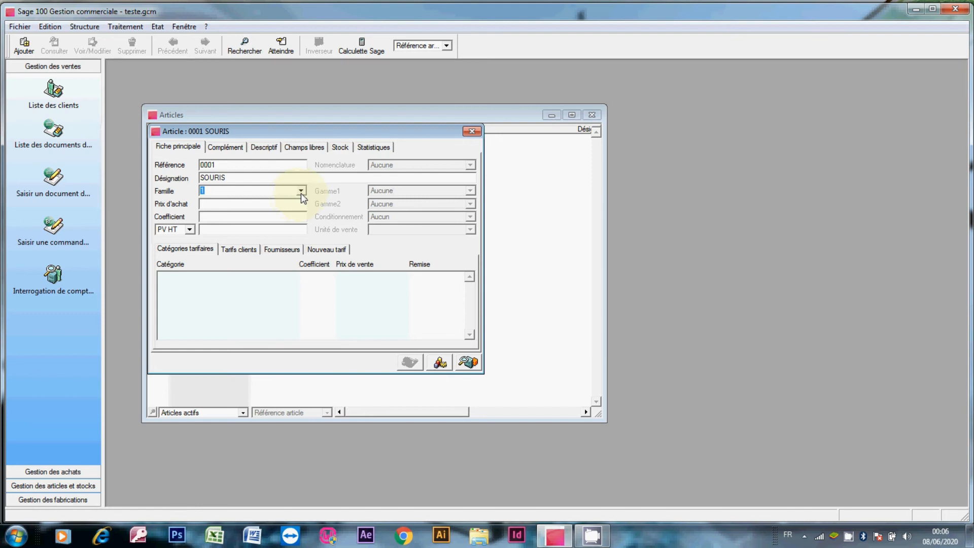
Switch the SOURIS article's family to 2 ELECTRONIQUE and set it back to 1 INFORMATIQUE.
key(BackSpace)
click(301, 191)
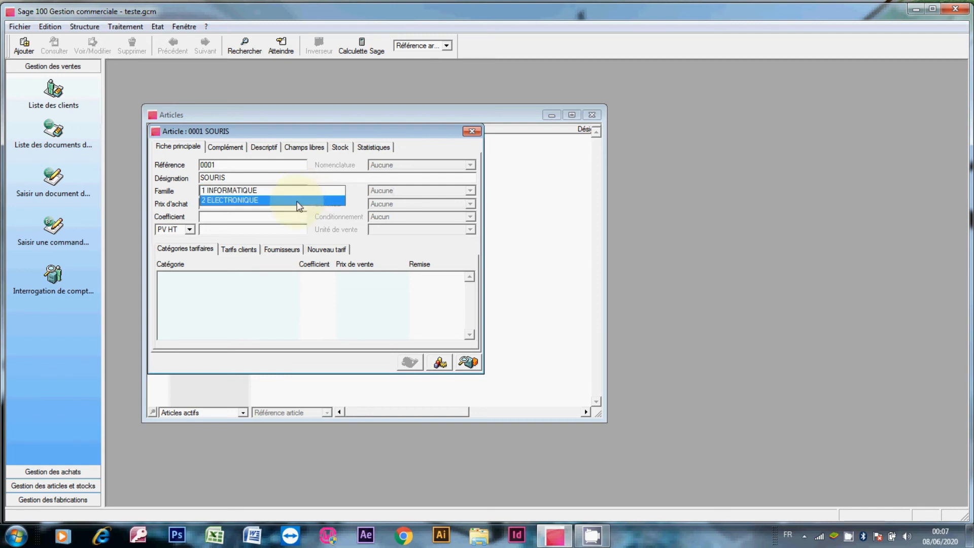
click(299, 201)
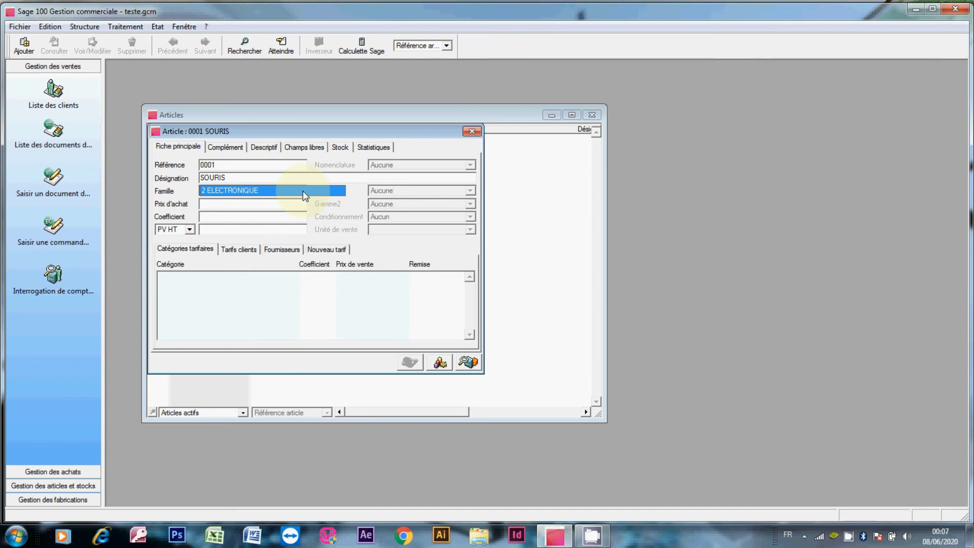
click(303, 191)
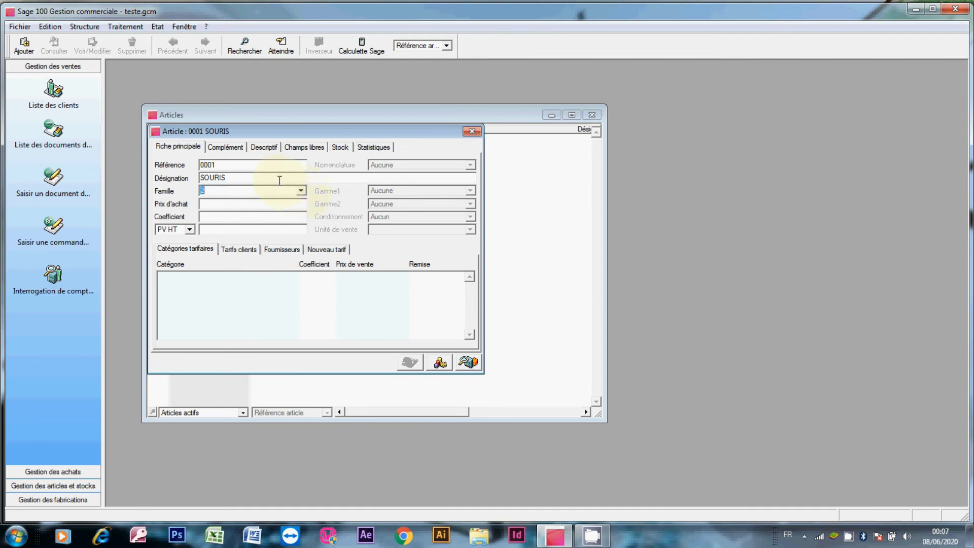
key(BackSpace)
click(301, 192)
click(300, 179)
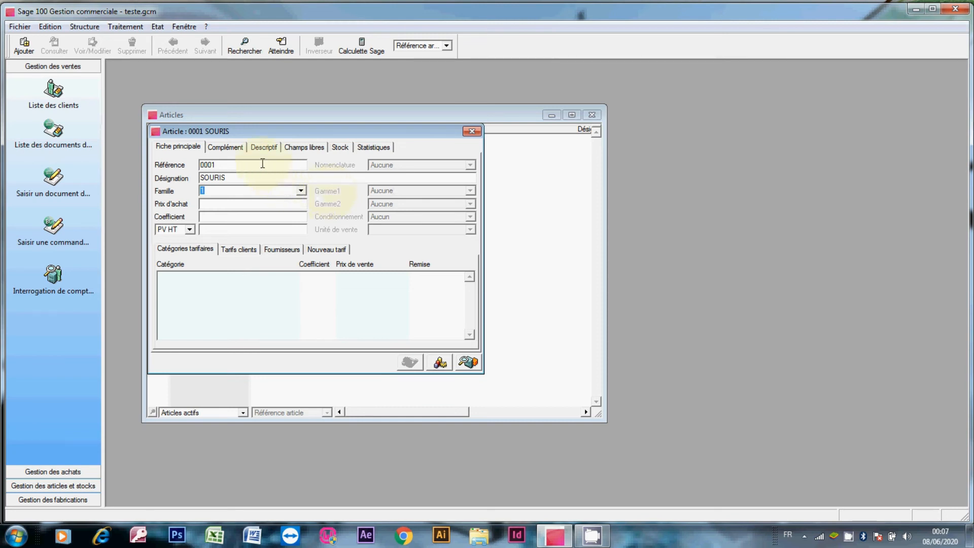
In the article's complementary details, set Code Taxe 1 for the Vente : VTE category to VEN TVA SUR VENTE.
click(239, 151)
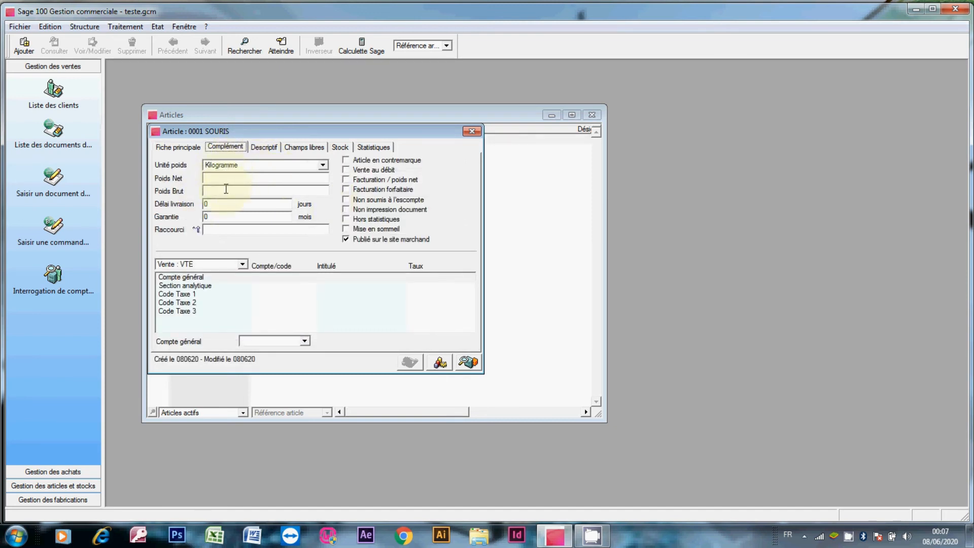
click(212, 295)
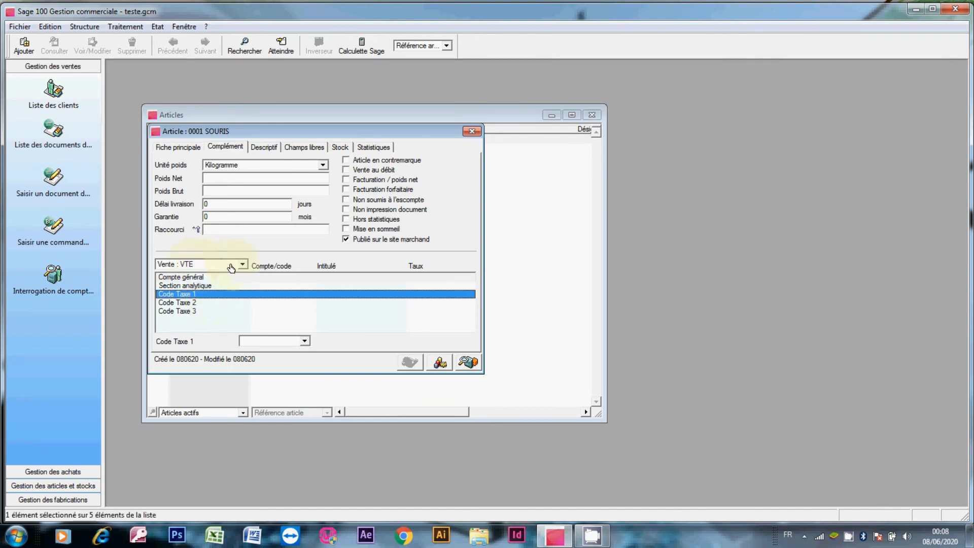
click(305, 342)
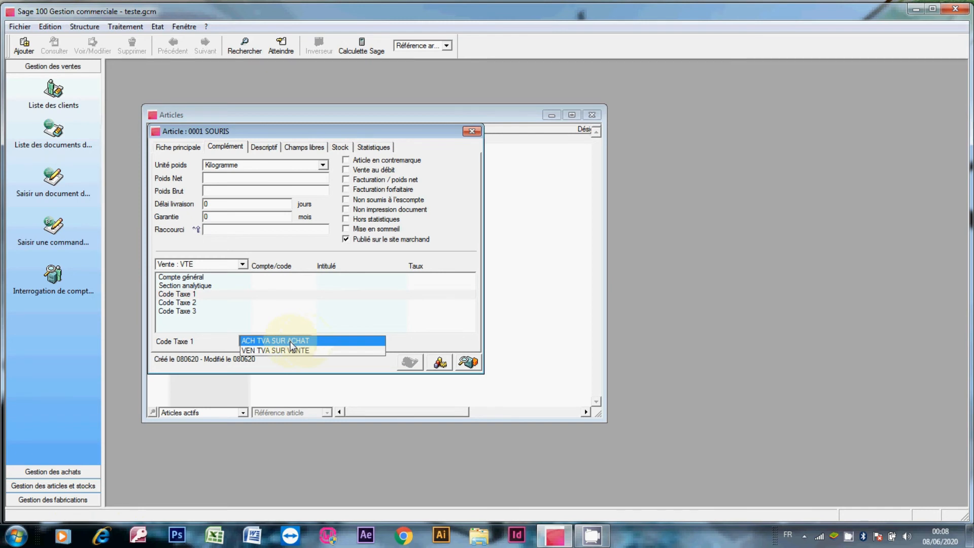
click(294, 351)
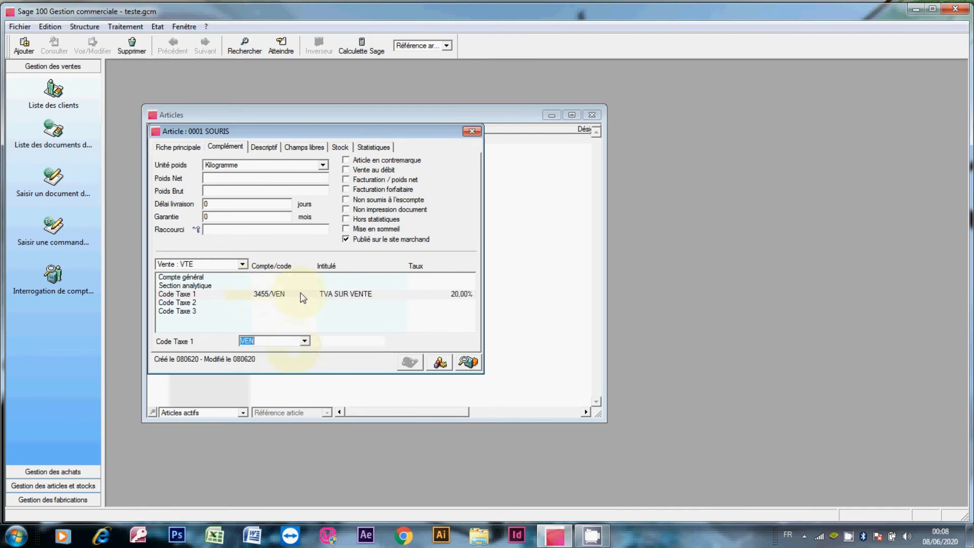
click(302, 295)
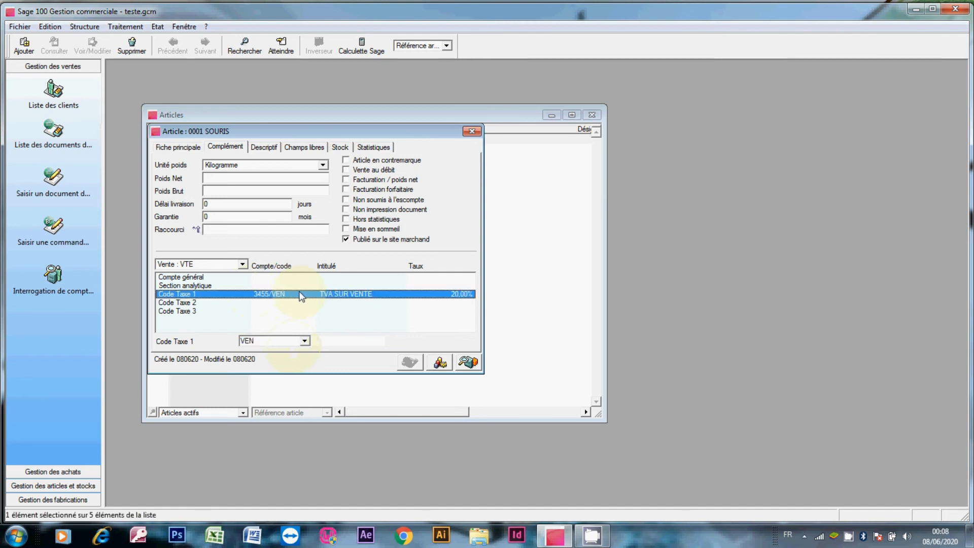
right_click(301, 297)
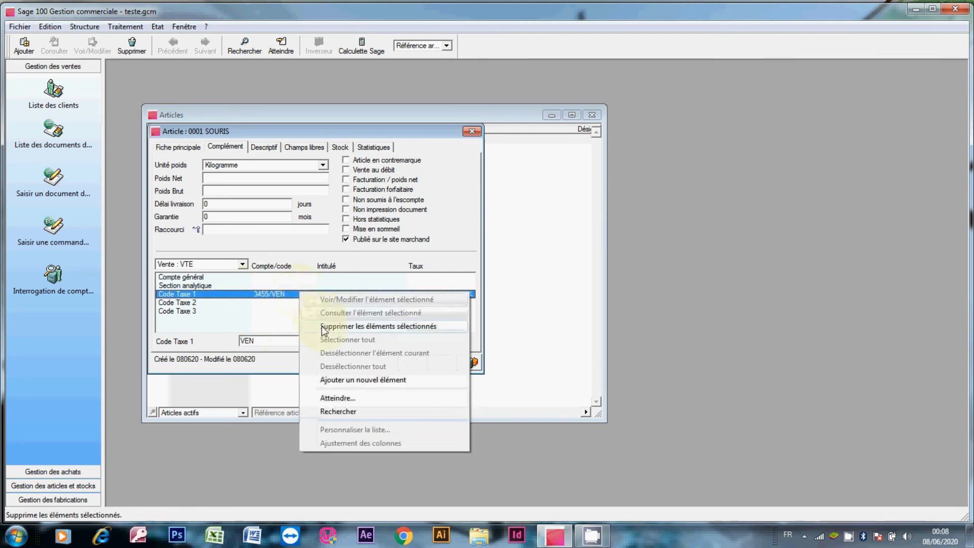
click(343, 327)
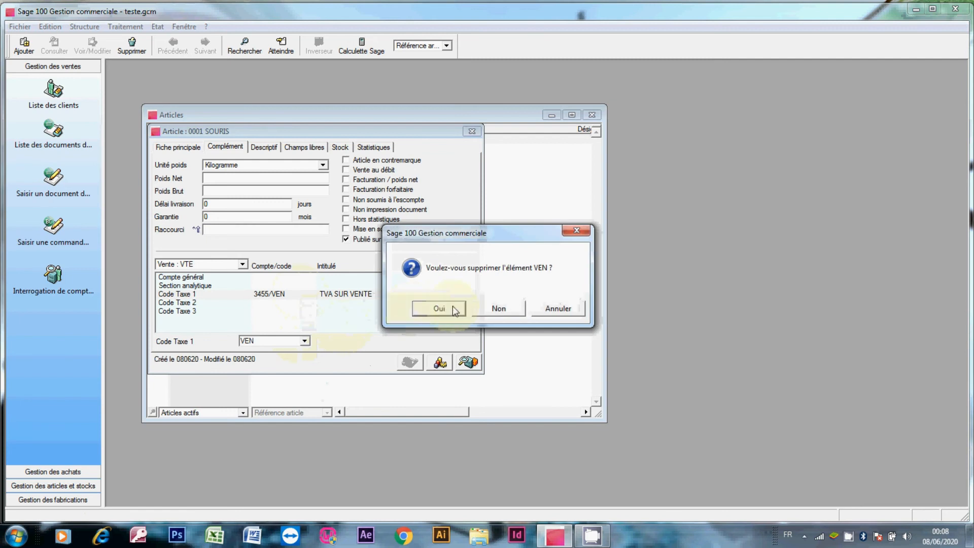
click(558, 309)
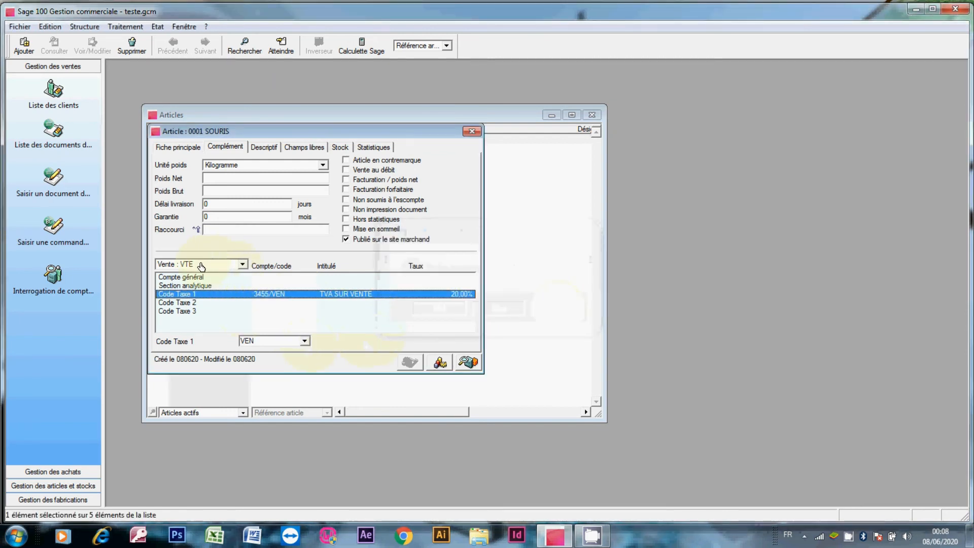
For the article's Achat : ACH category, set Code Taxe 1 to ACH TVA SUR ACHAT.
click(243, 265)
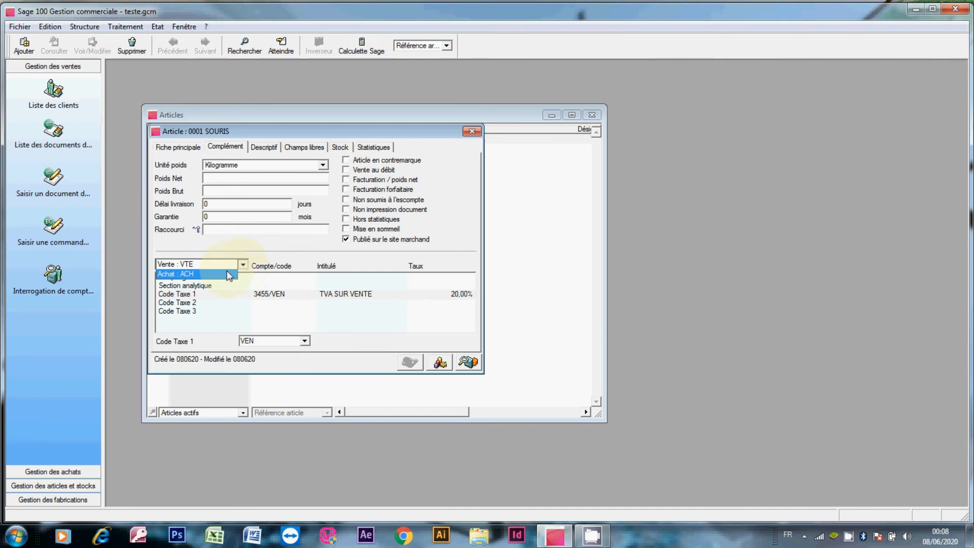
click(229, 275)
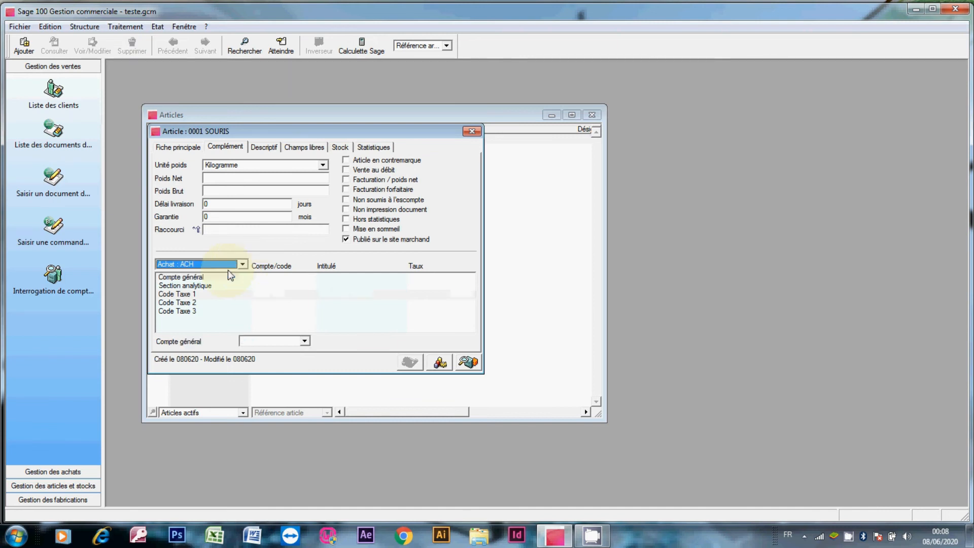
click(306, 341)
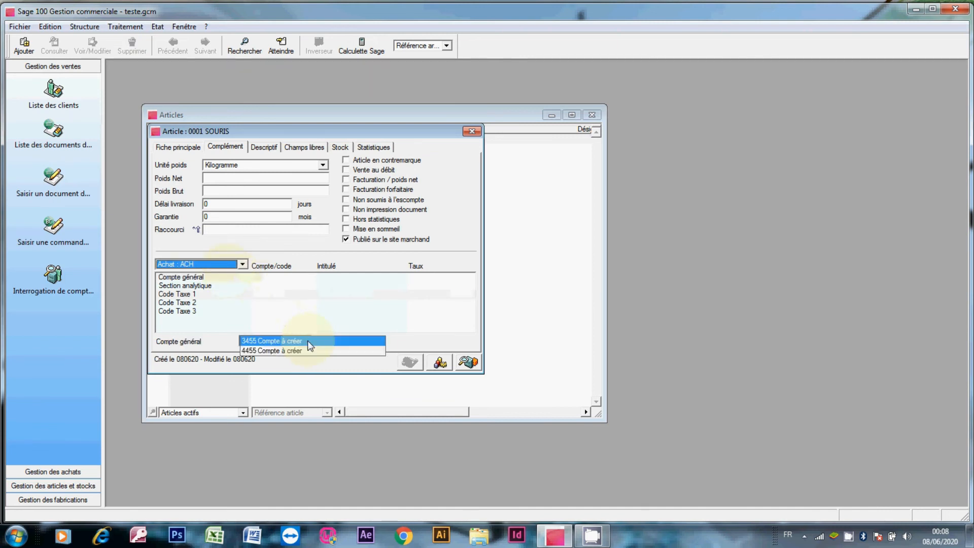
click(213, 298)
click(213, 294)
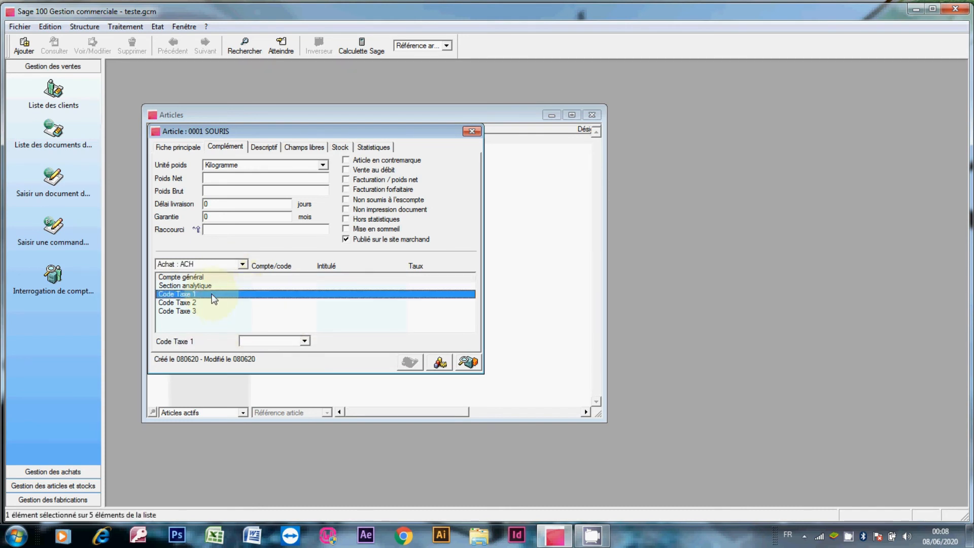
click(306, 341)
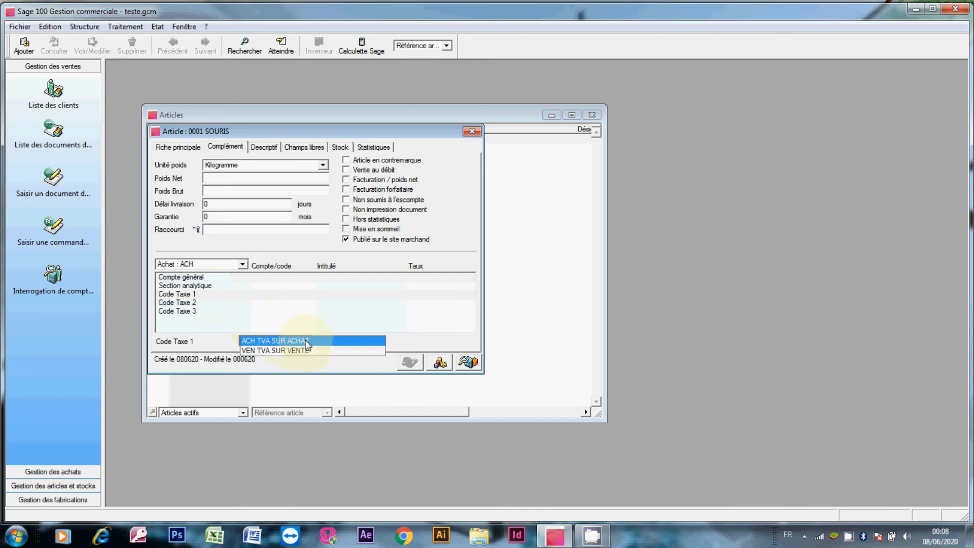
click(305, 342)
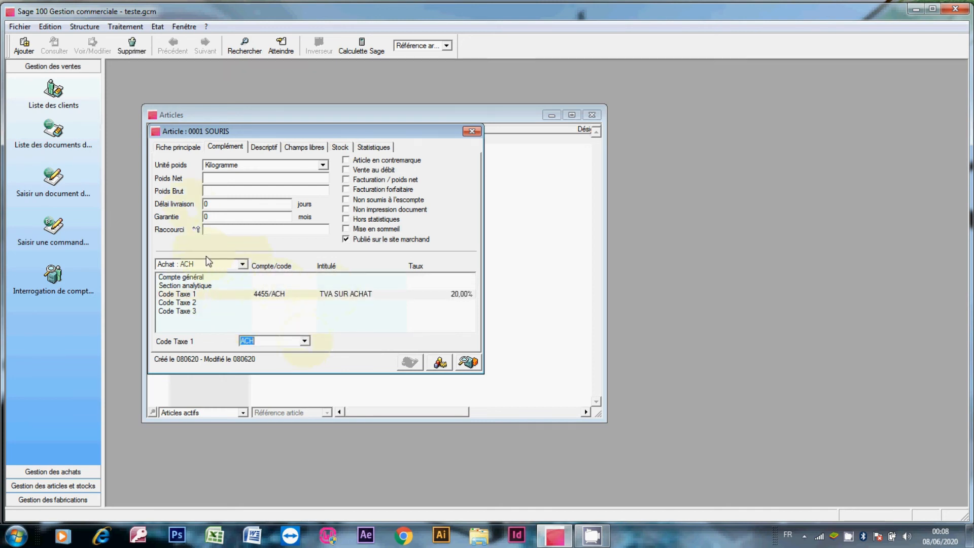
Check the SOURIS article's sales tax settings once more and return to its main record.
click(186, 147)
click(219, 147)
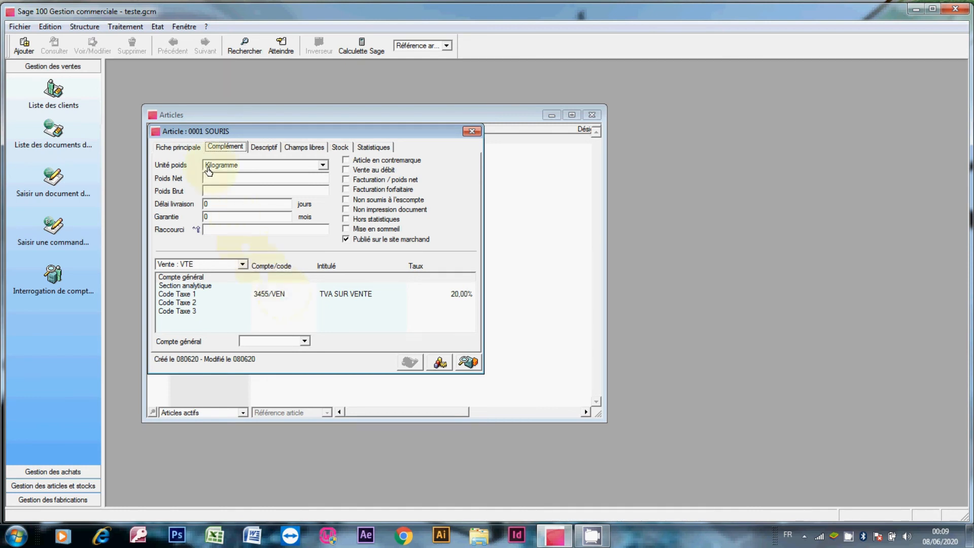
click(198, 149)
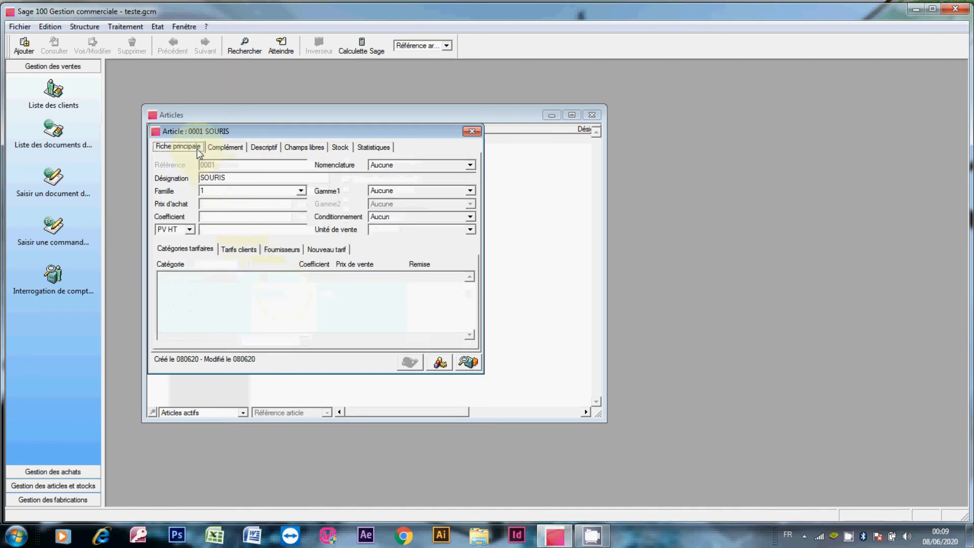
Add a new article with reference 0002, designation CABLE and family 2 ELECTRONIQUE.
click(29, 48)
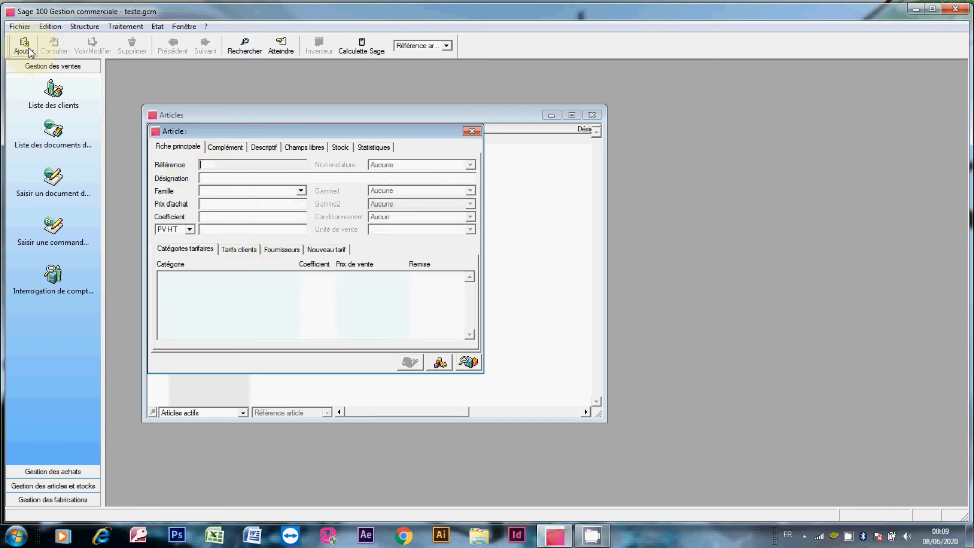
text(0002)
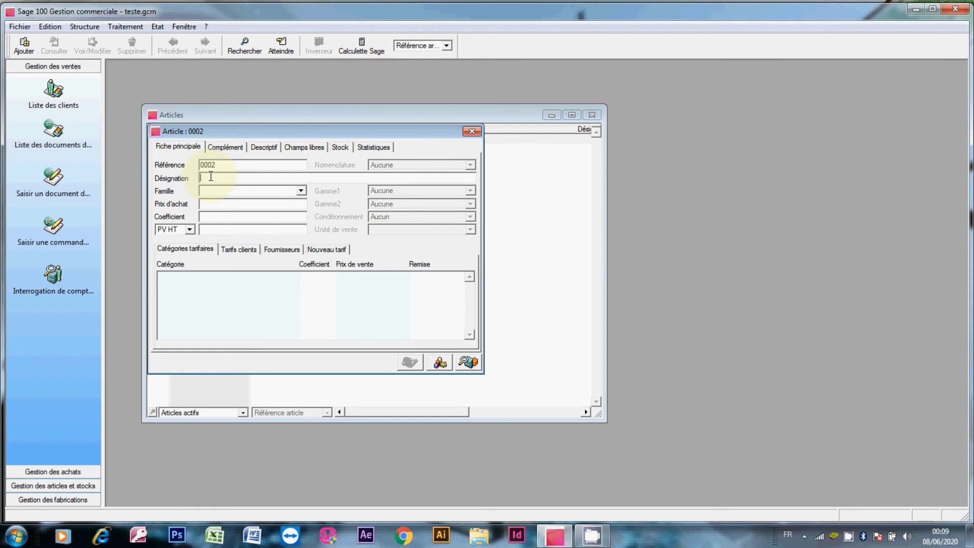
text(CABLE)
click(301, 191)
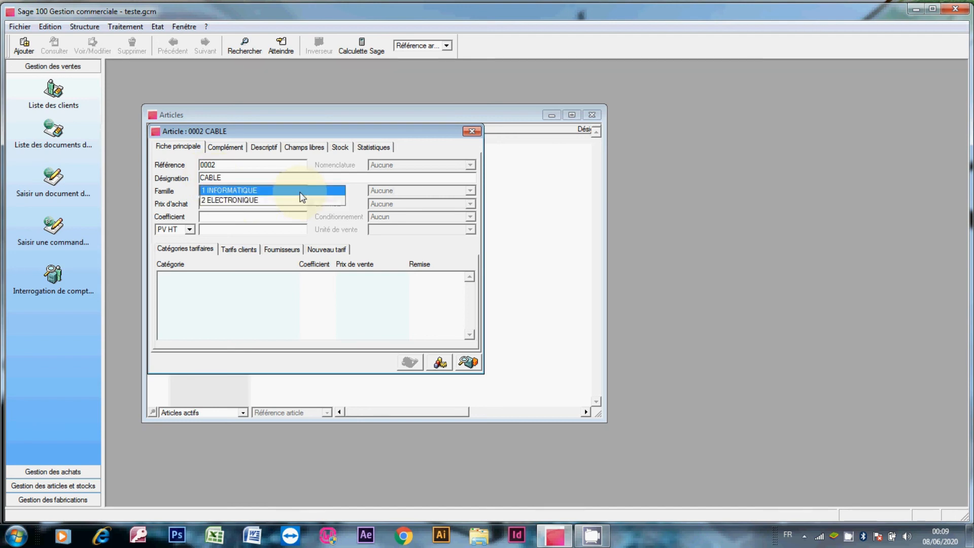
click(299, 201)
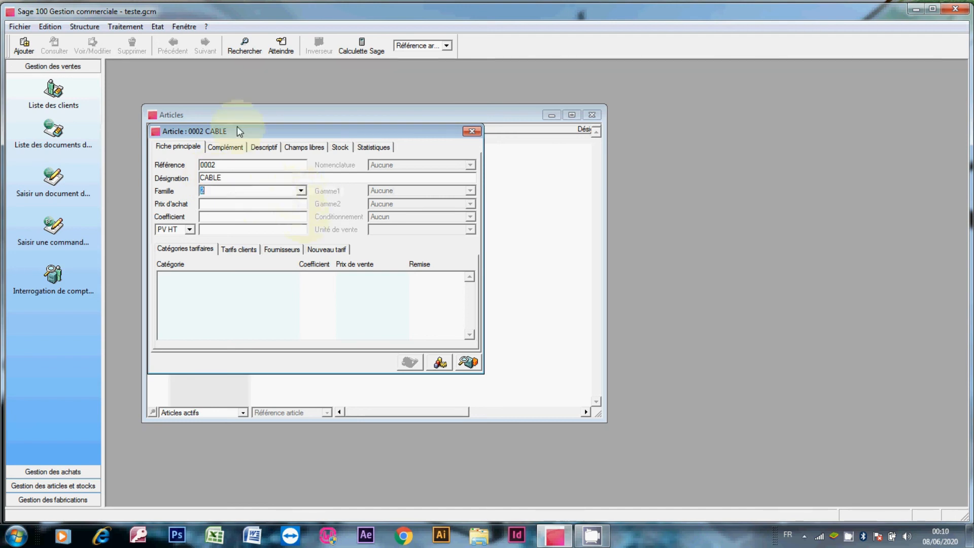
In the CABLE article's complementary details, set Code Taxe 1 for the Vente : VTE category to VEN TVA SUR VENTE.
click(225, 147)
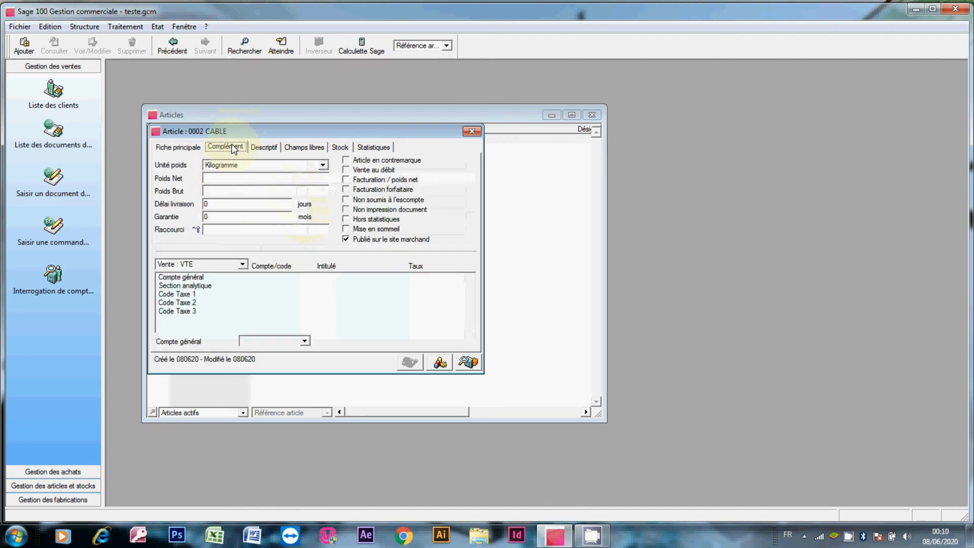
click(225, 294)
click(304, 341)
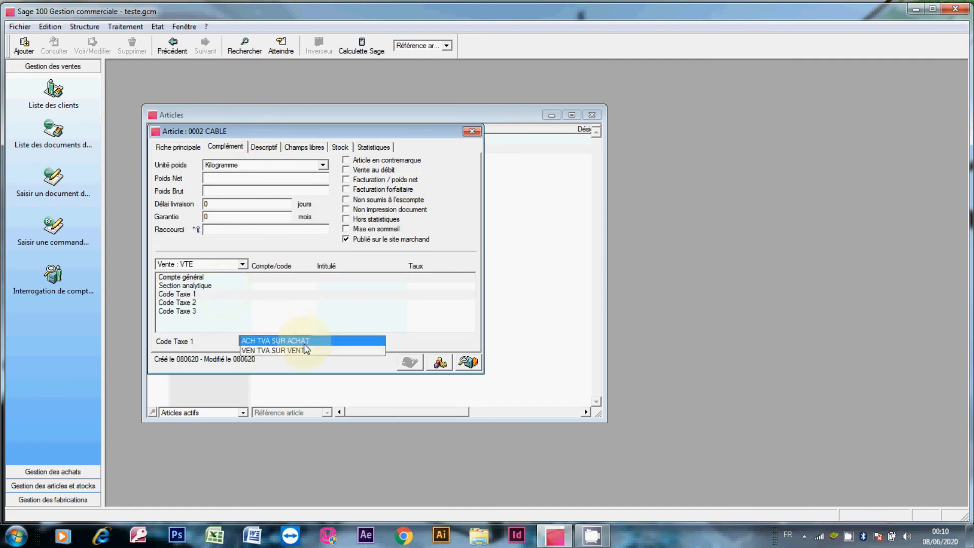
click(304, 350)
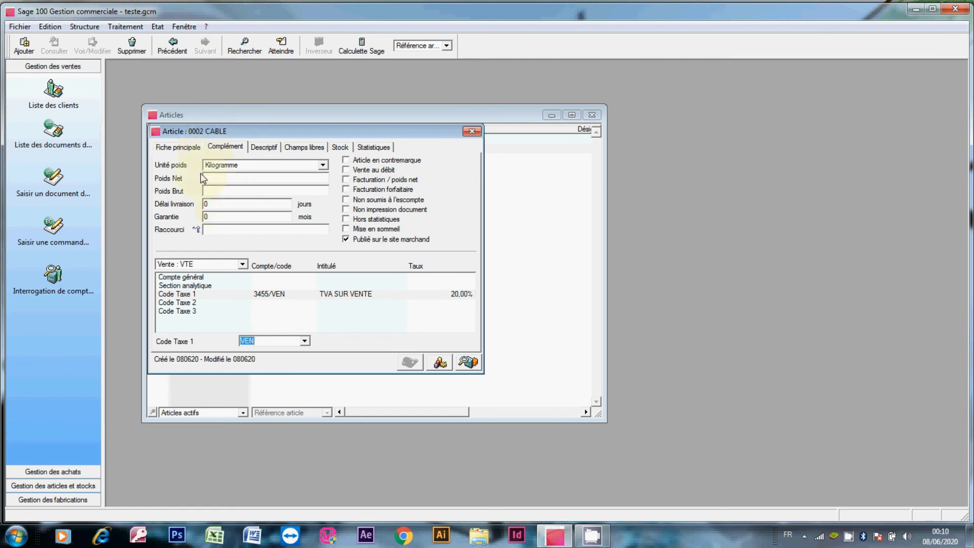
Set the CABLE article's Code Taxe 1 for the Achat : ACH category to ACH TVA SUR ACHAT and close the record.
click(202, 264)
click(205, 274)
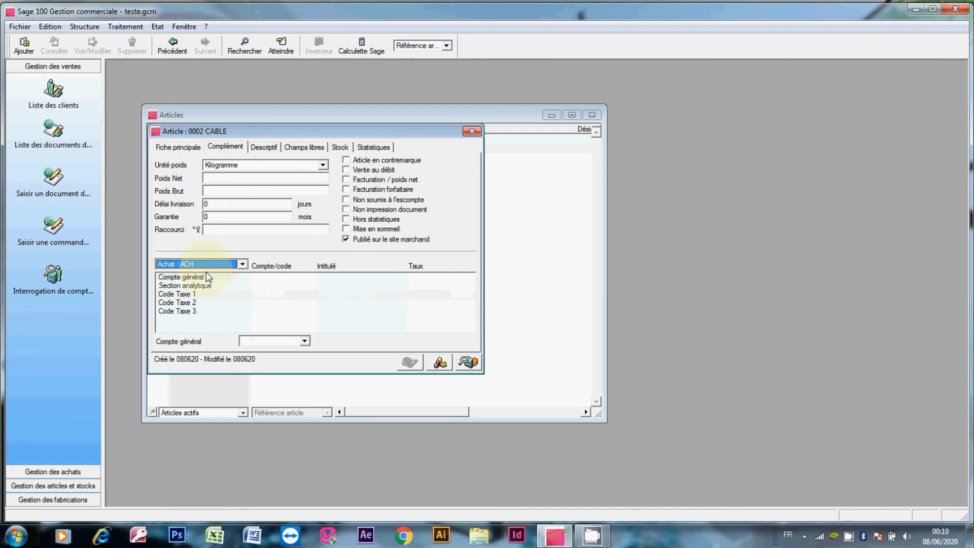
click(211, 296)
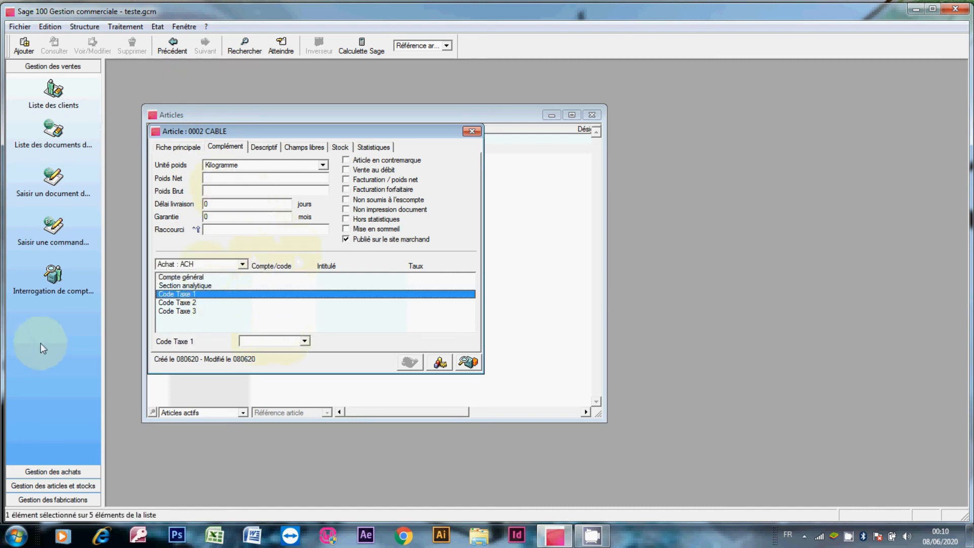
click(309, 338)
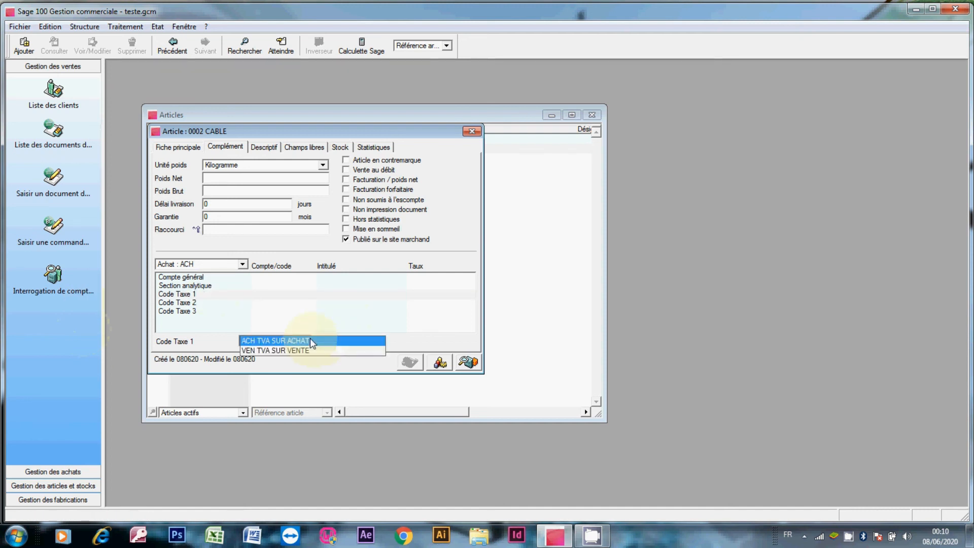
click(310, 344)
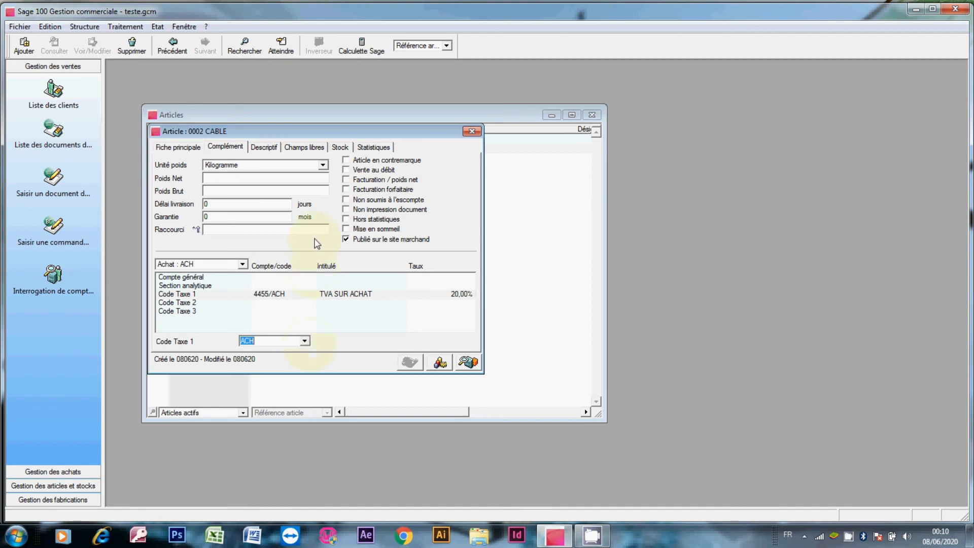
click(472, 131)
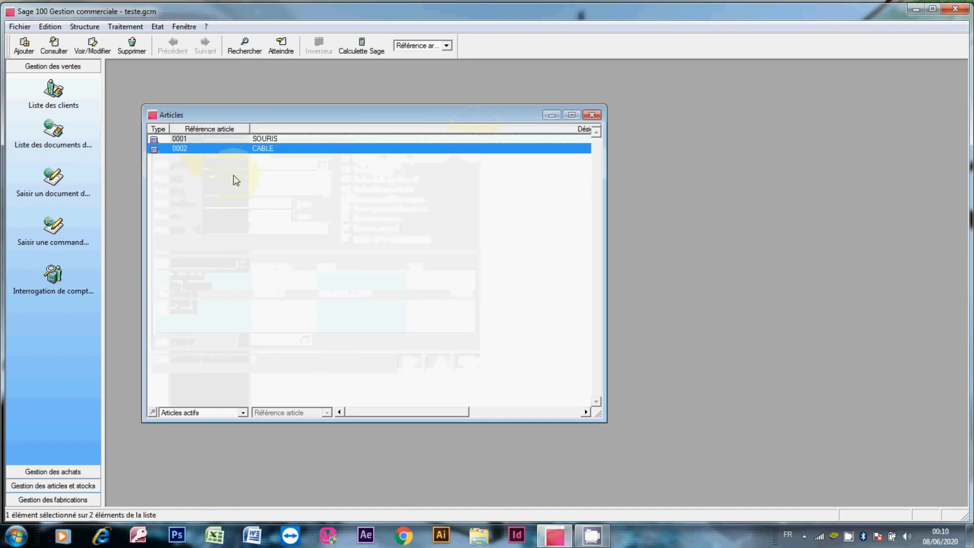
Reopen article 0001 SOURIS and set its stock tracking method to CMUP.
double_click(238, 142)
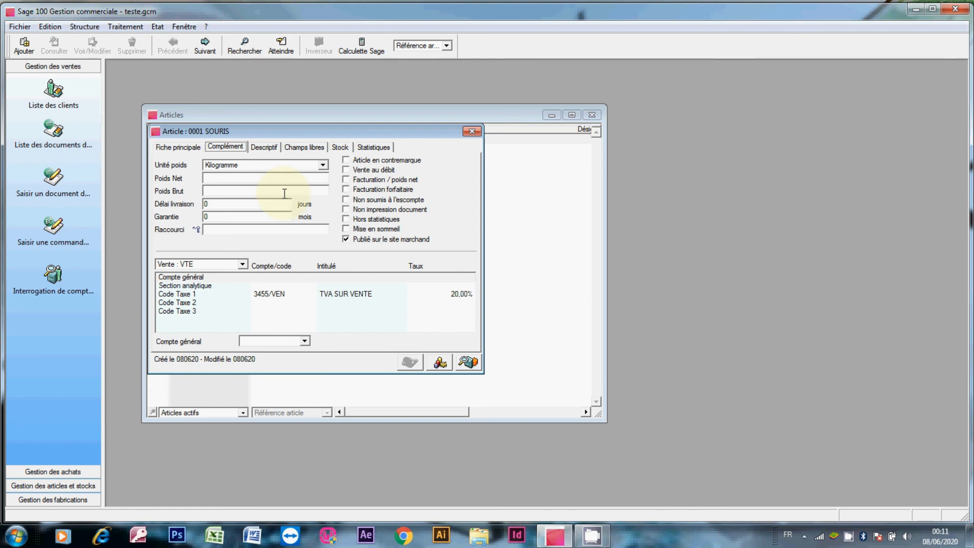
click(338, 149)
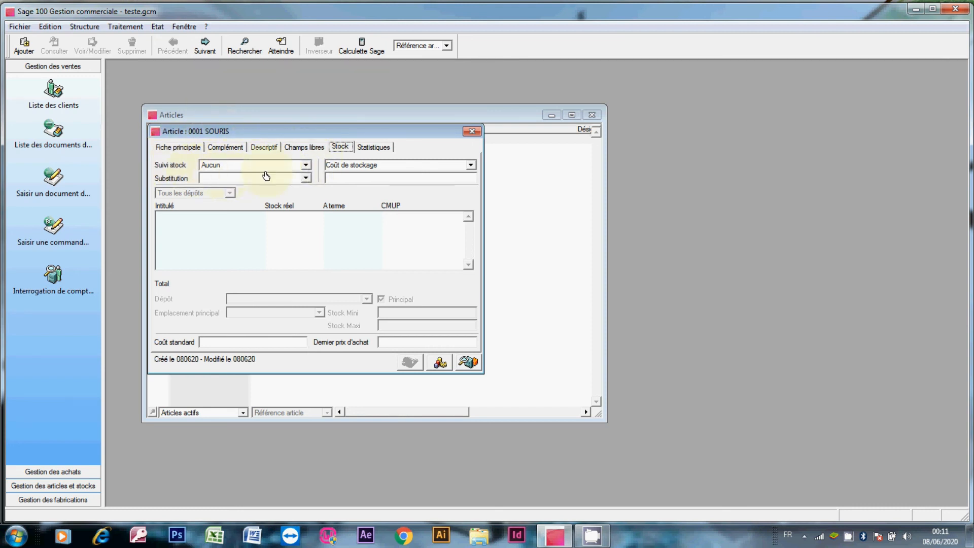
click(307, 168)
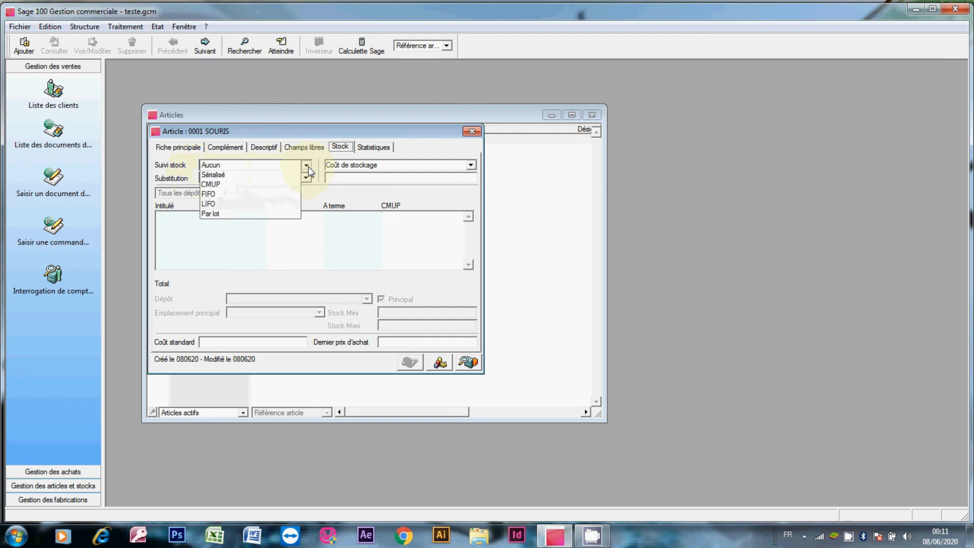
click(280, 185)
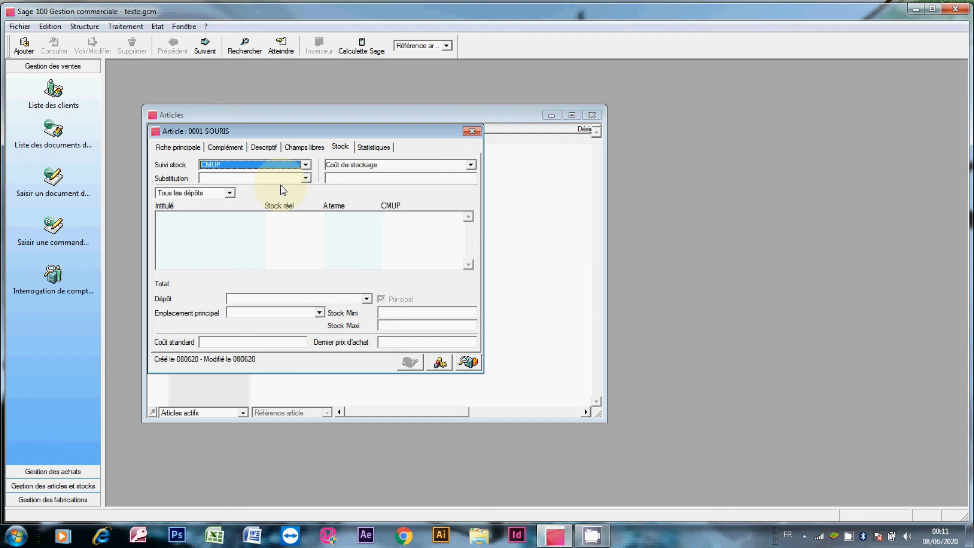
Switch the SOURIS article's stock tracking to FIFO and set it back to CMUP.
click(306, 165)
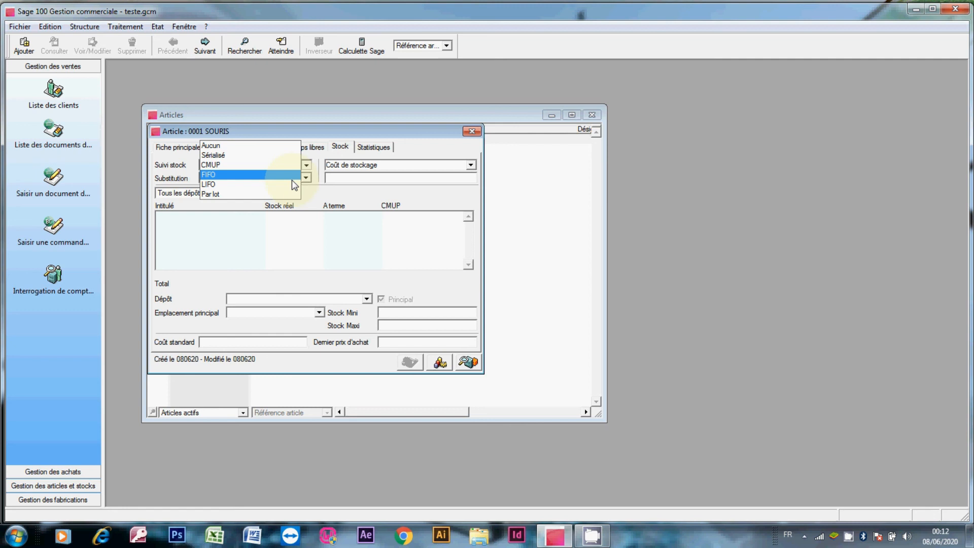
click(292, 179)
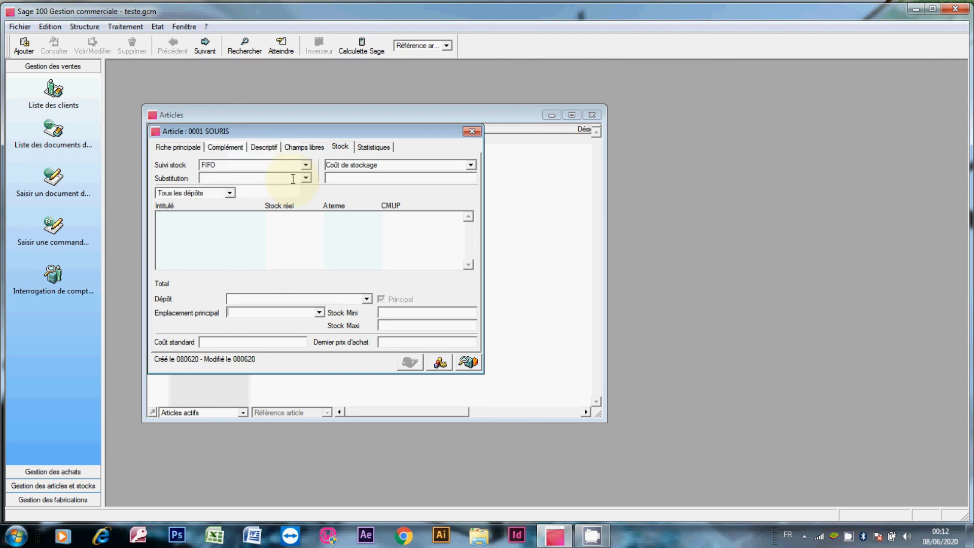
click(306, 165)
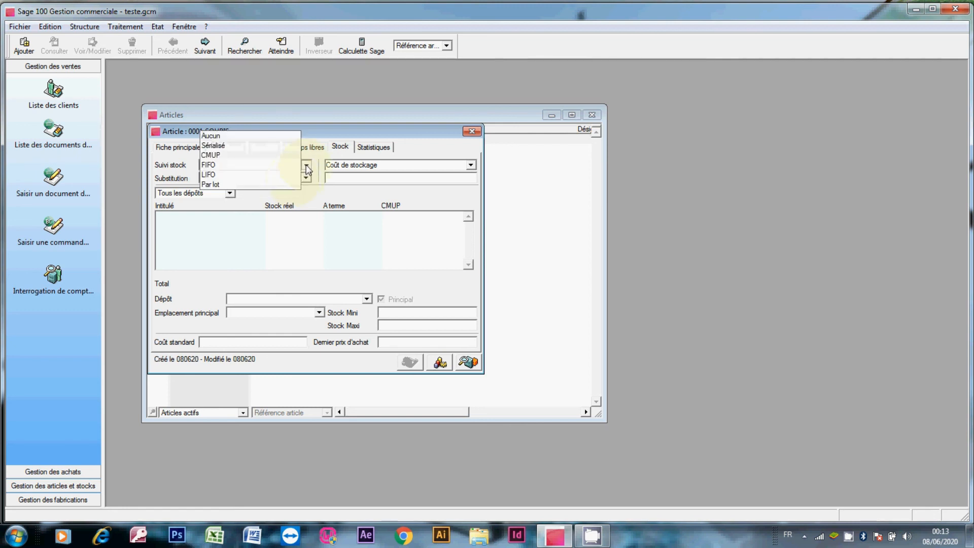
click(290, 157)
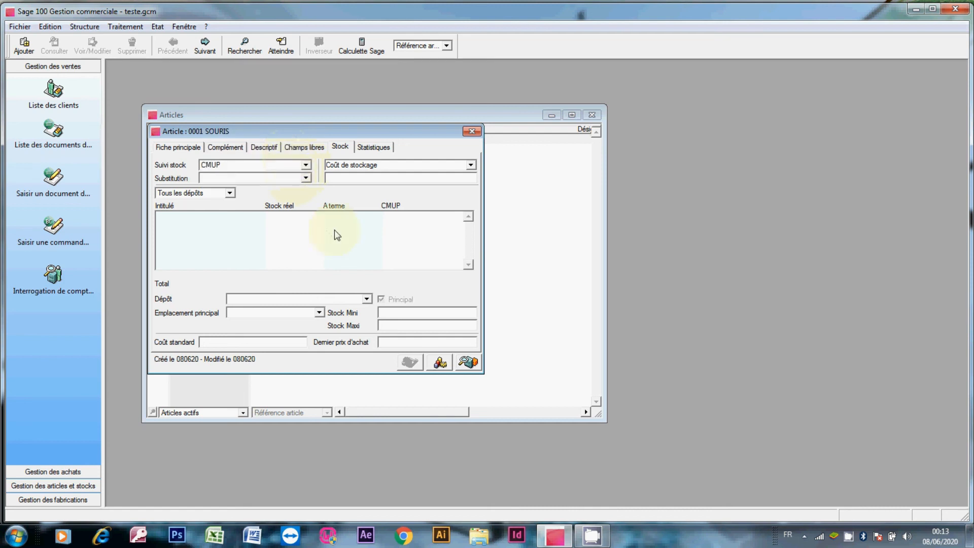
Close the SOURIS record, set the CABLE article's stock tracking method to CMUP, and close the article list.
click(471, 132)
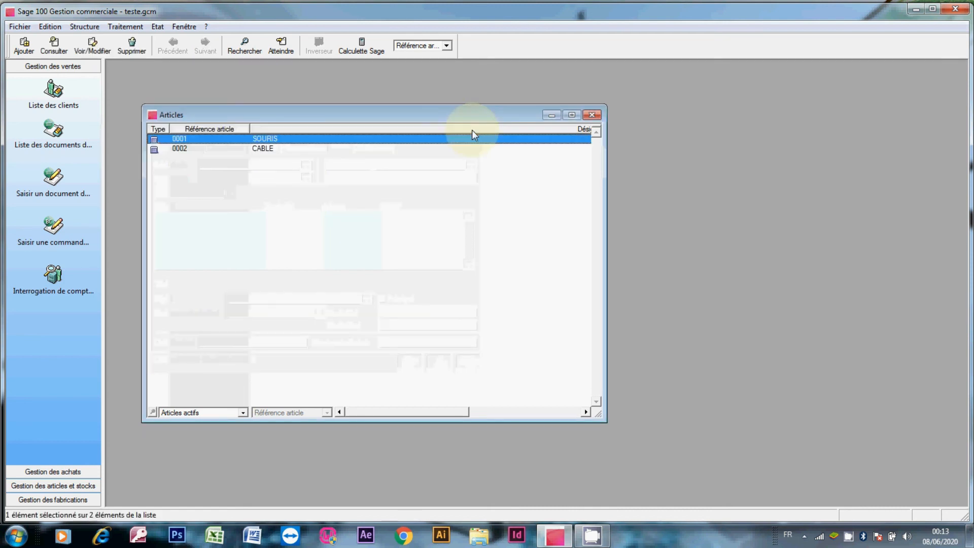
double_click(288, 147)
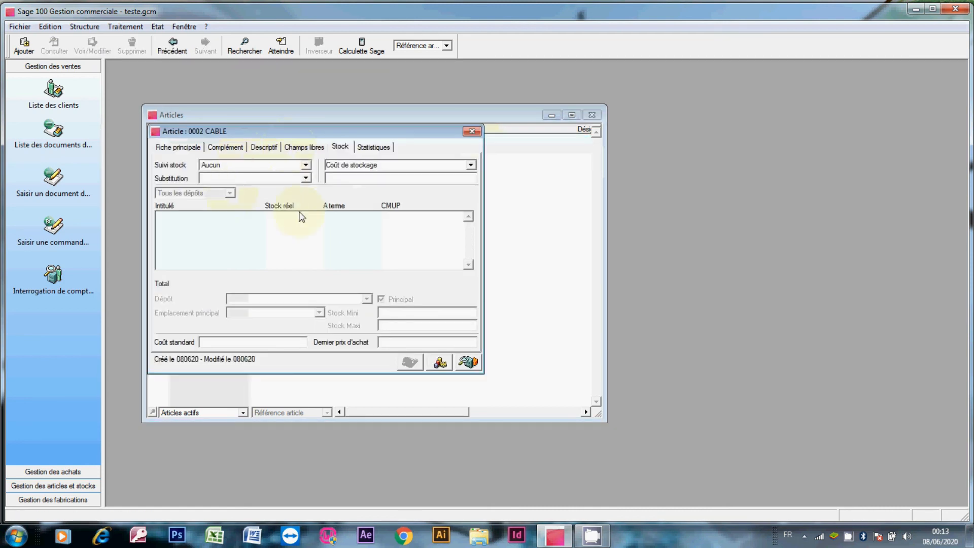
click(179, 146)
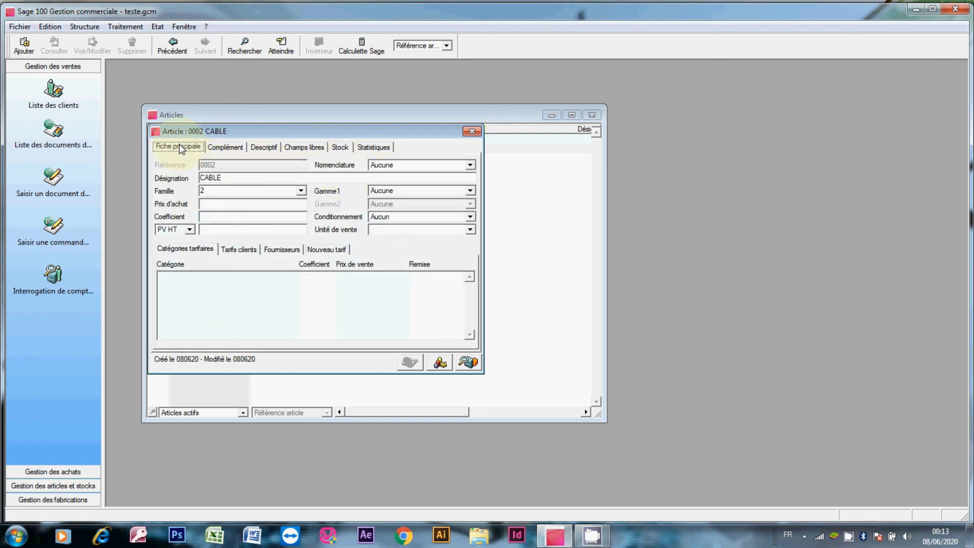
click(238, 149)
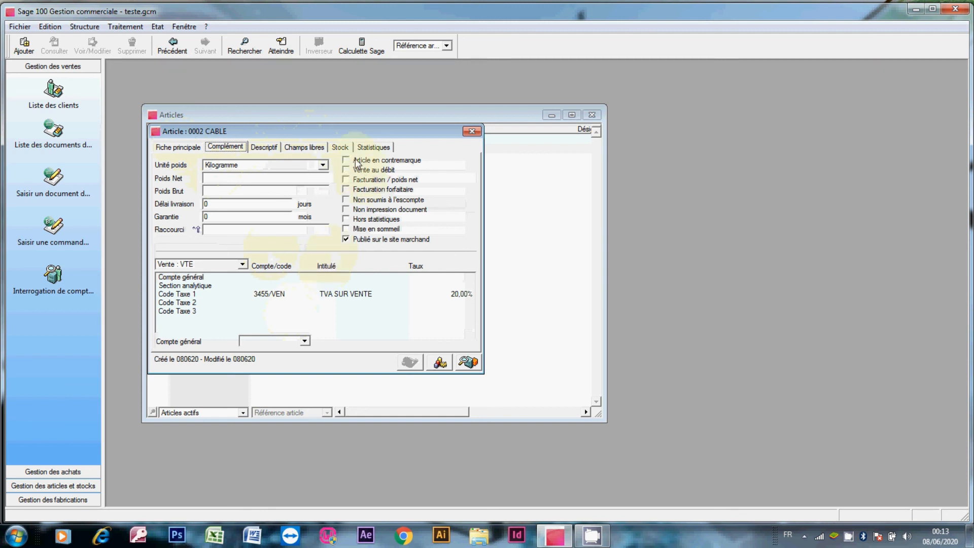
click(340, 148)
click(306, 165)
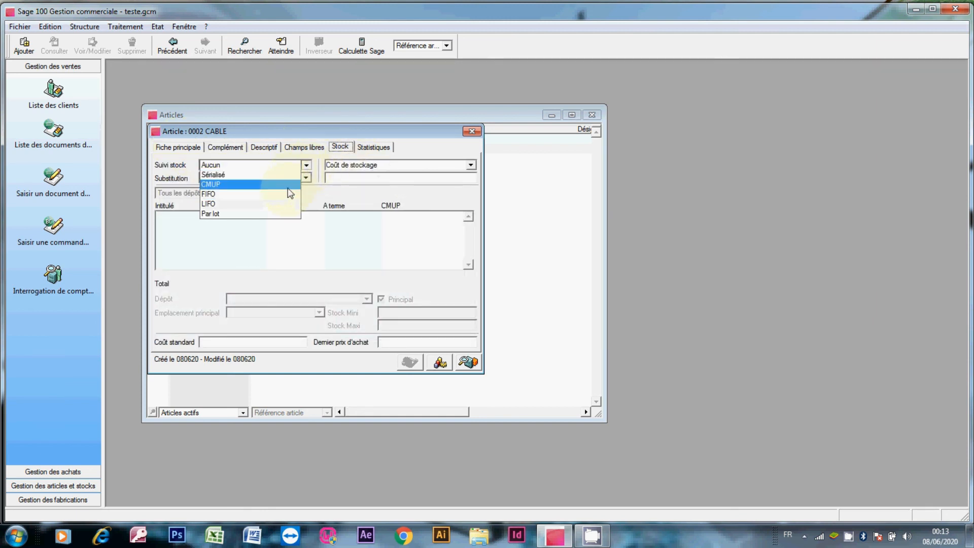
click(244, 184)
click(472, 131)
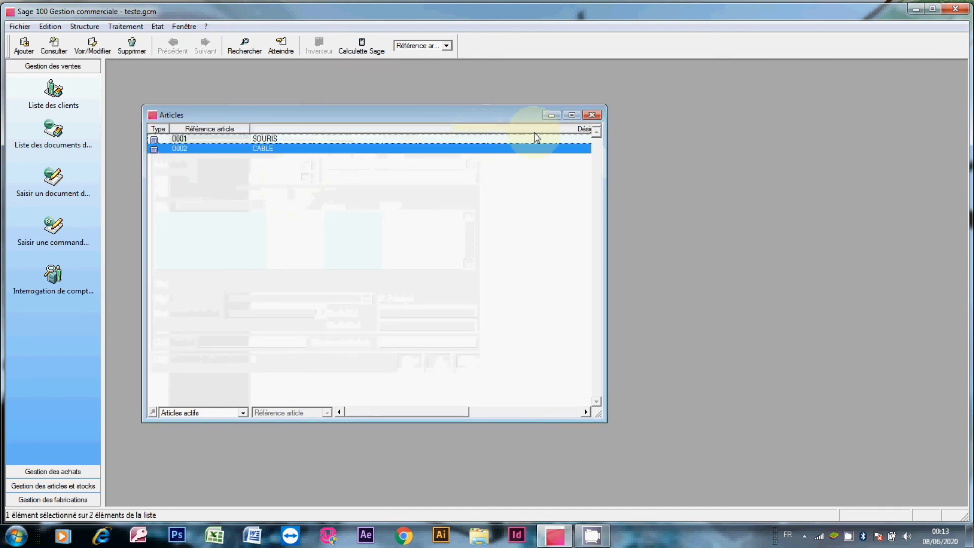
click(592, 115)
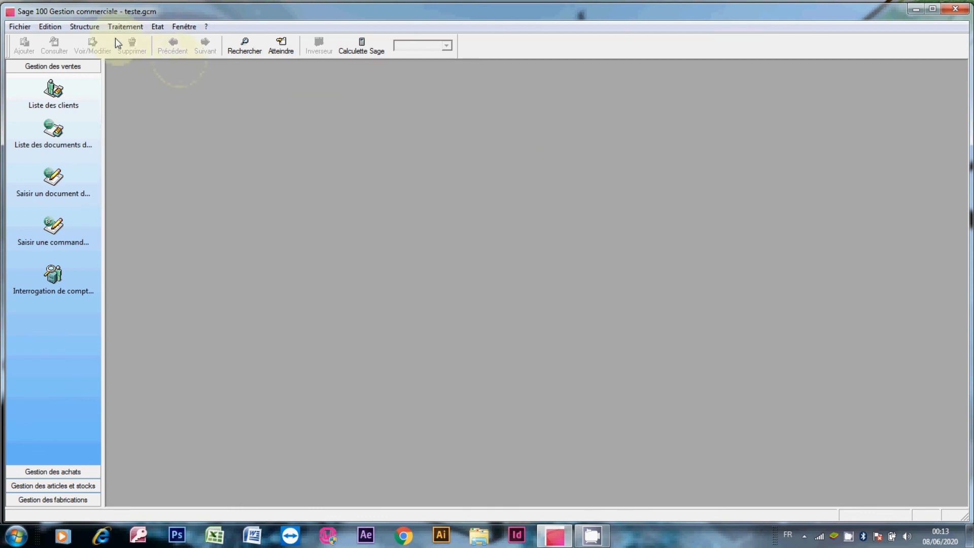
Open the client list, start a new client record and enter the client's account number.
click(99, 27)
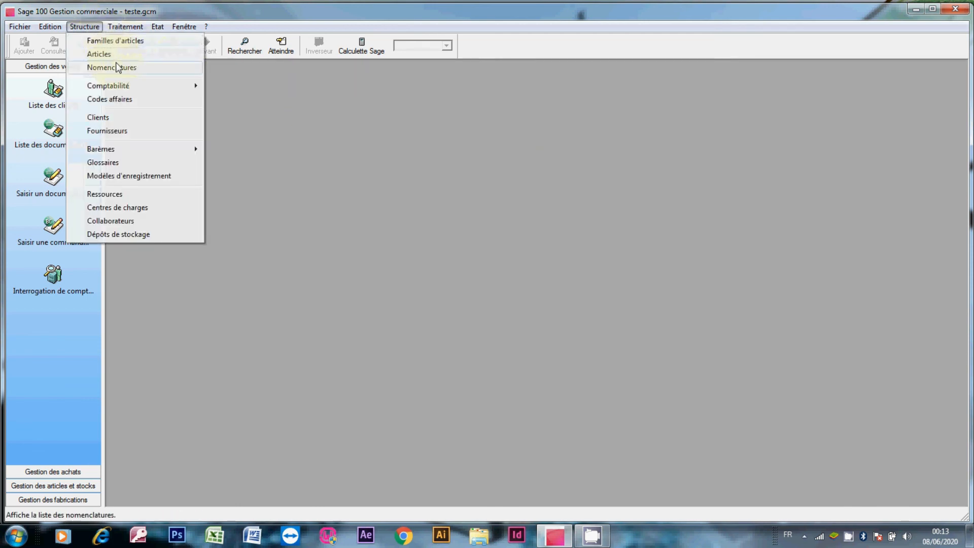
click(120, 118)
click(28, 45)
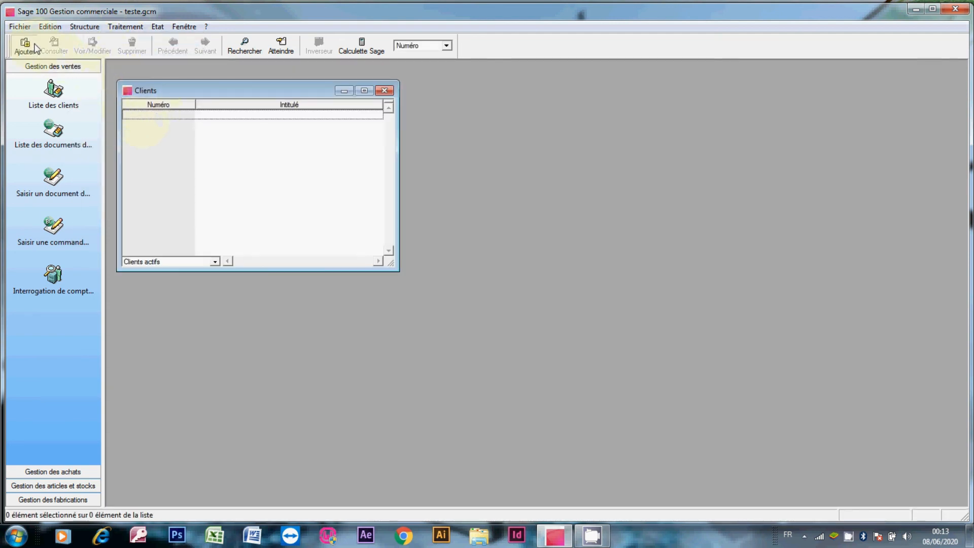
click(228, 151)
text(53)
key(BackSpace)
key(BackSpace)
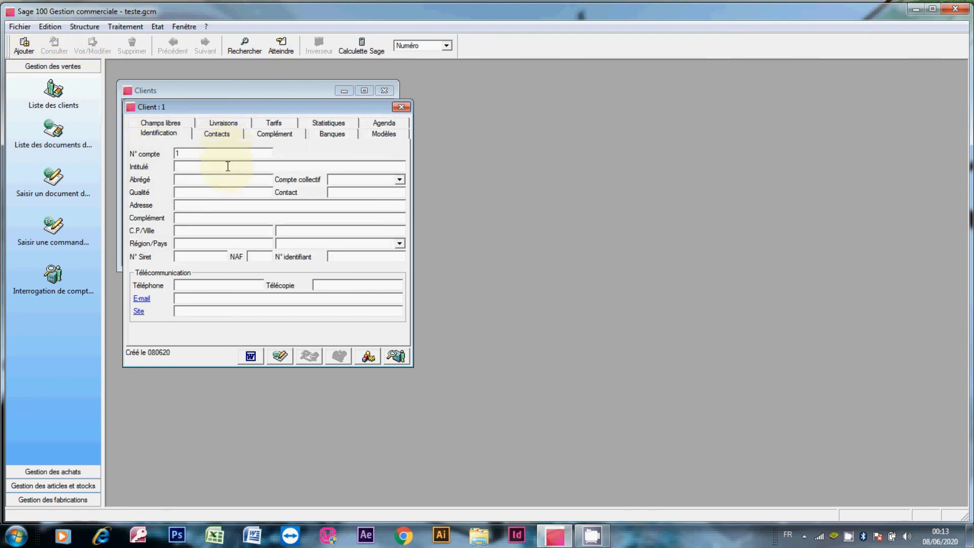
Enter IAM as the new client's title and abbreviated name.
text(A)
key(BackSpace)
key(BackSpace)
text(IMA)
key(BackSpace)
text(AM)
click(232, 175)
click(221, 167)
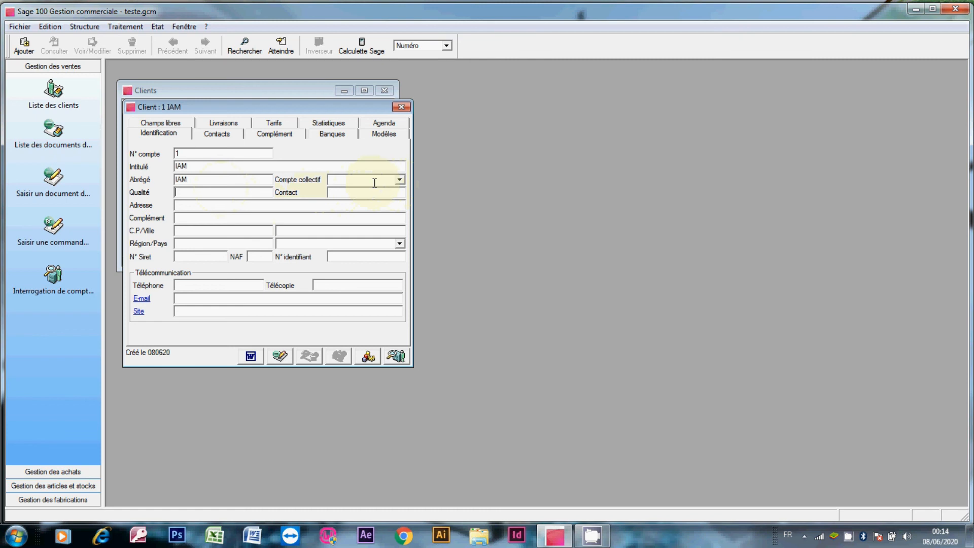
Set the client's Compte collectif to 4444, create that missing account and close its record.
text(4444)
click(261, 206)
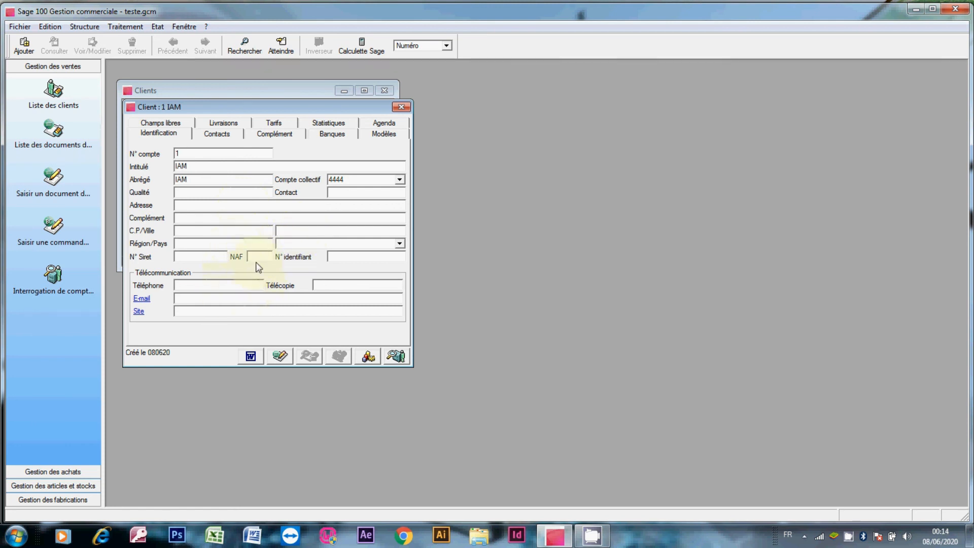
click(223, 135)
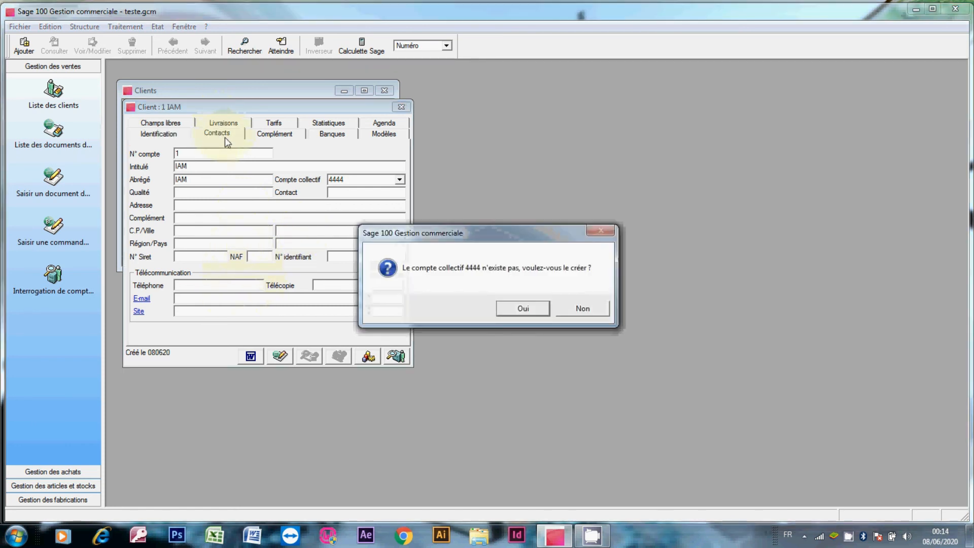
click(523, 309)
click(532, 308)
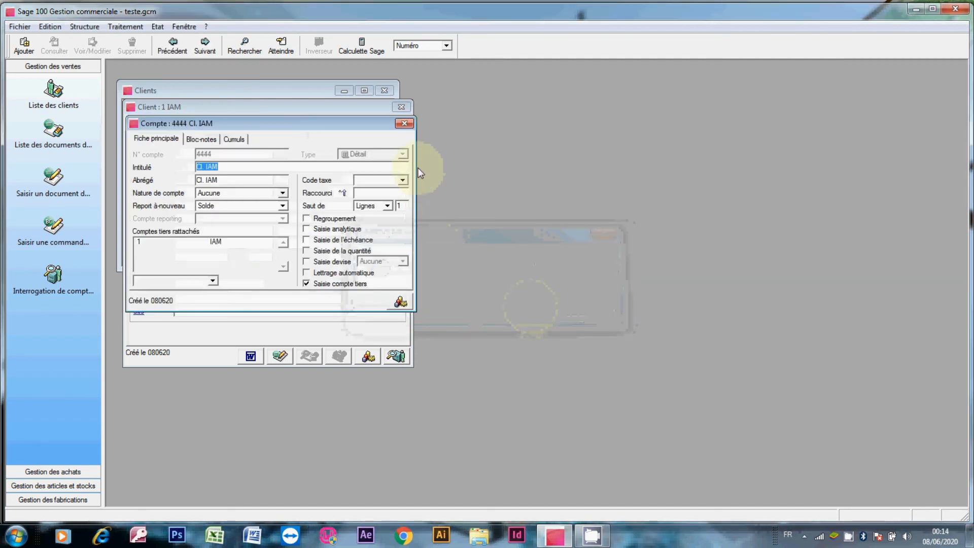
click(405, 123)
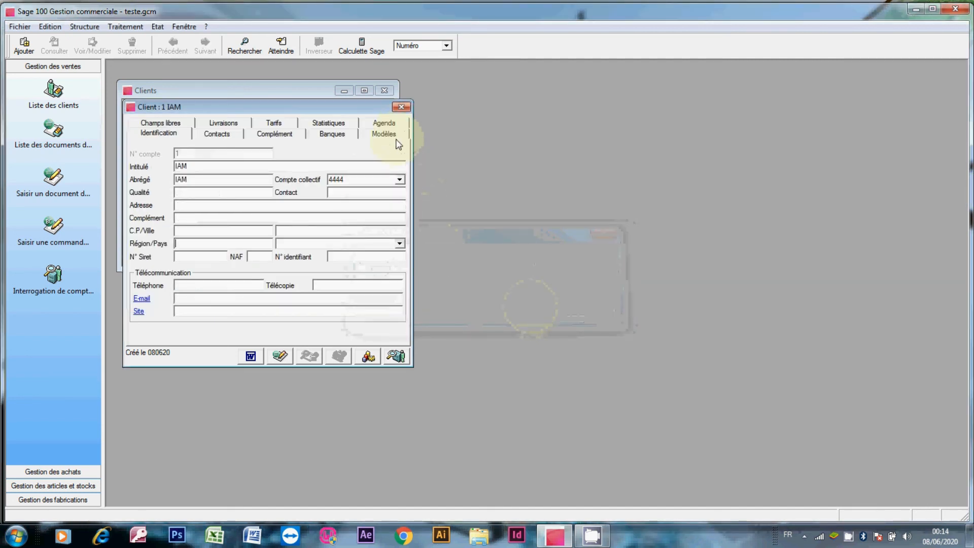
Review the IAM client's contacts, additional information, banks, statistics and delivery details, close the record, and briefly reopen it from the client list.
click(212, 138)
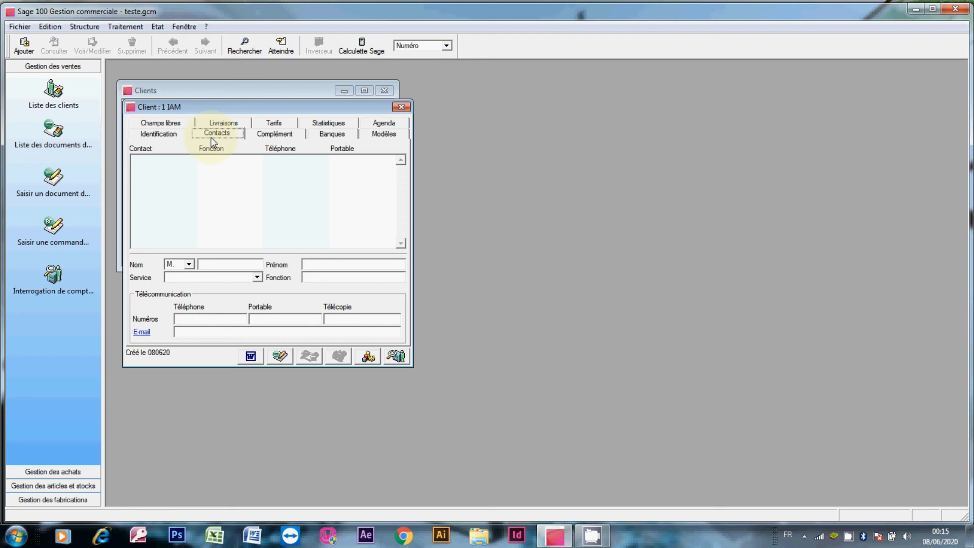
click(276, 135)
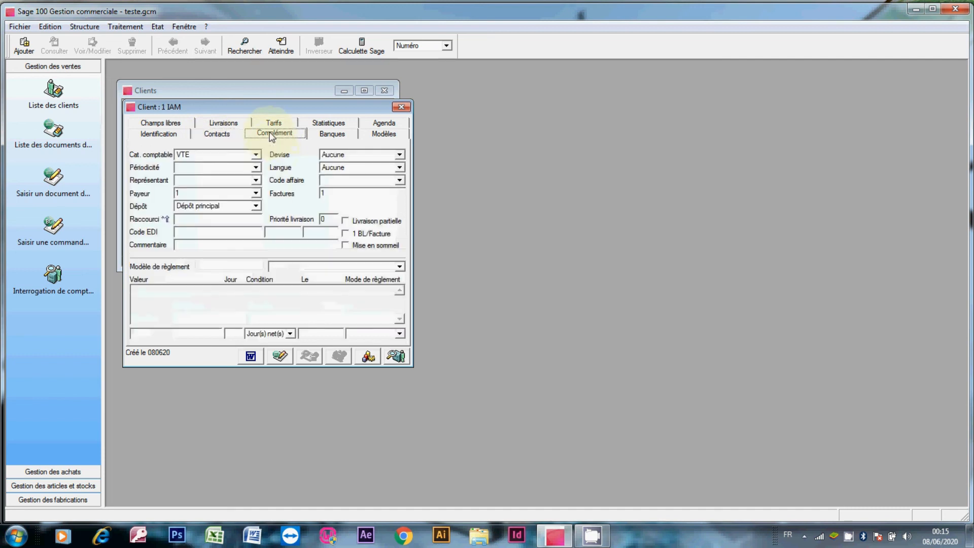
click(322, 135)
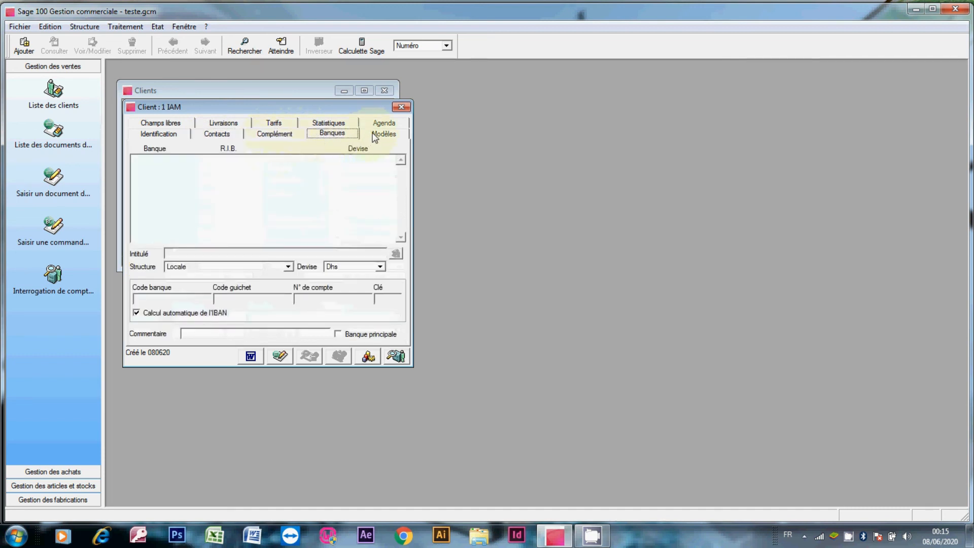
click(329, 124)
click(230, 131)
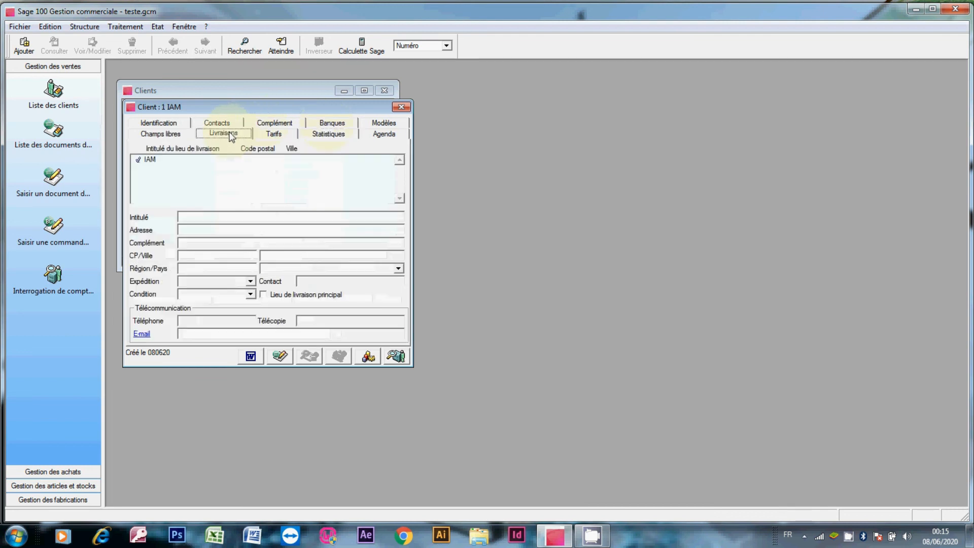
click(170, 128)
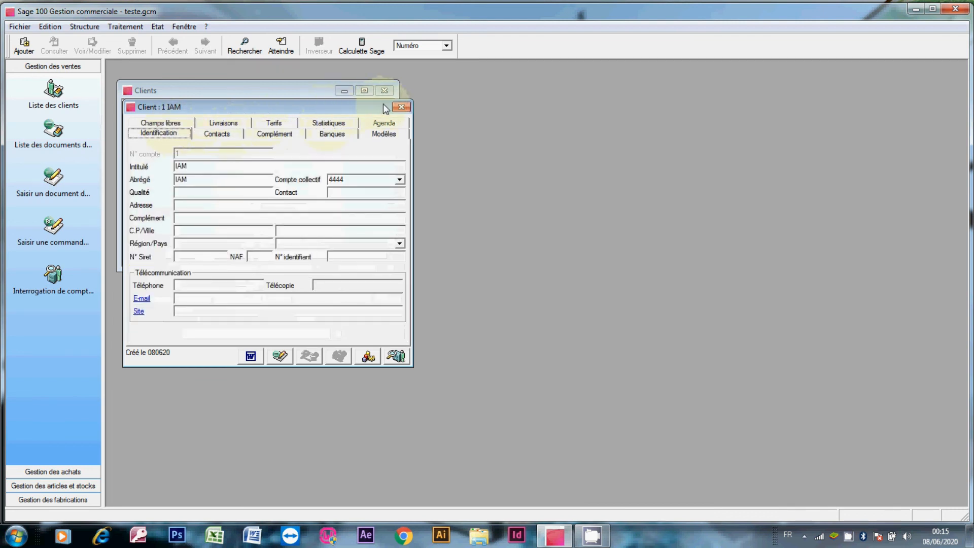
click(401, 107)
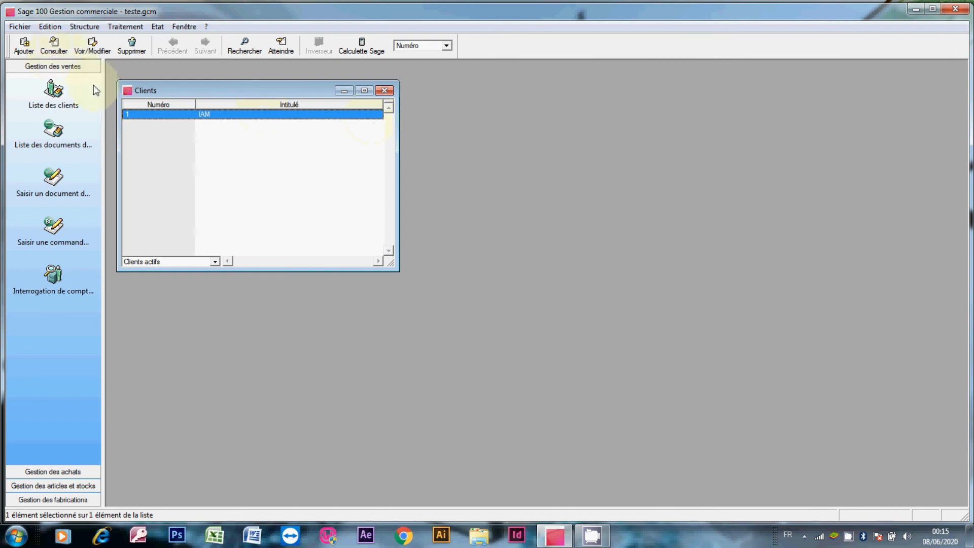
double_click(140, 115)
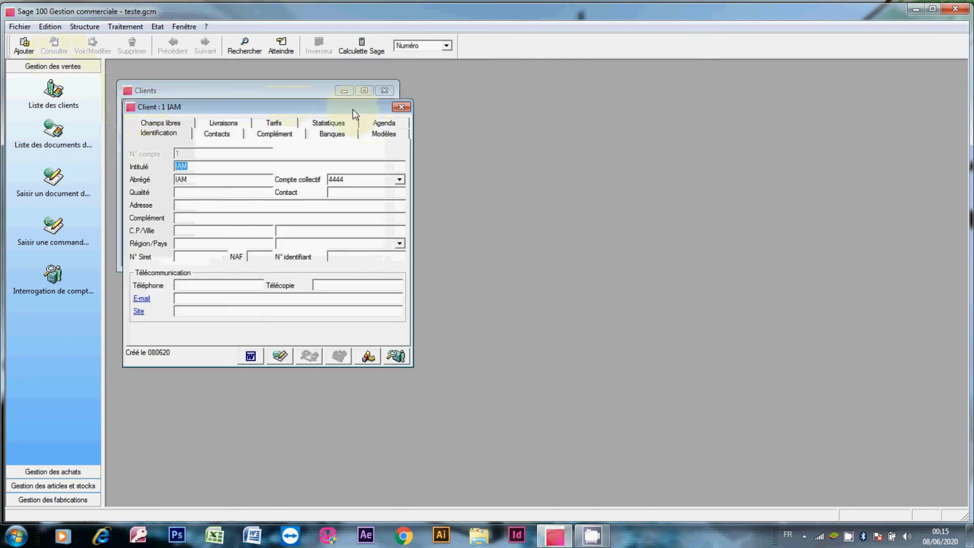
click(399, 108)
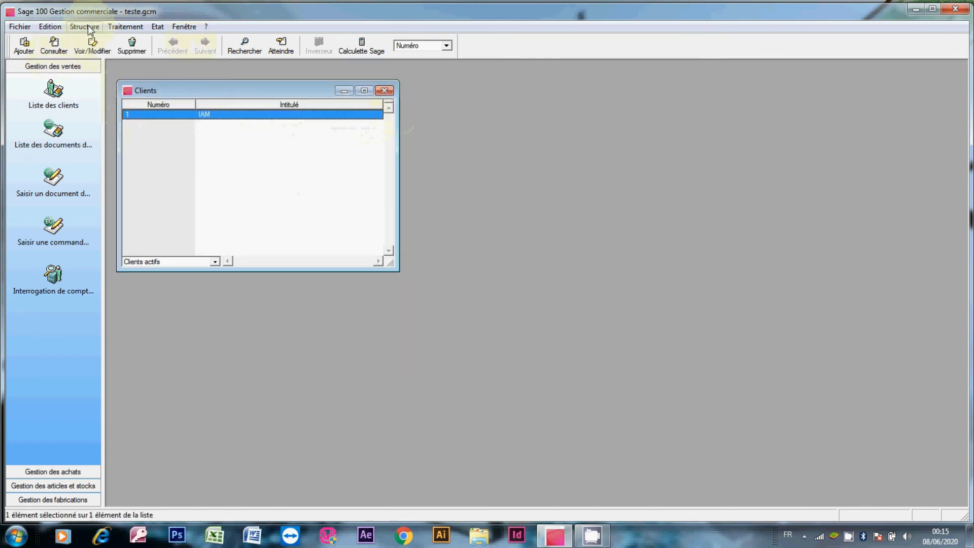
Open the supplier list, start a new supplier record and enter the supplier's account number.
click(84, 26)
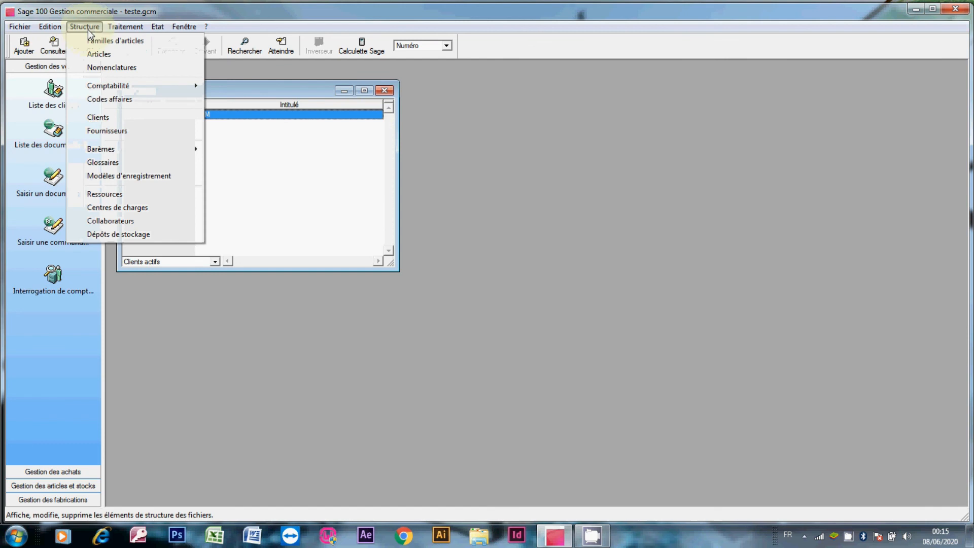
click(114, 131)
click(25, 48)
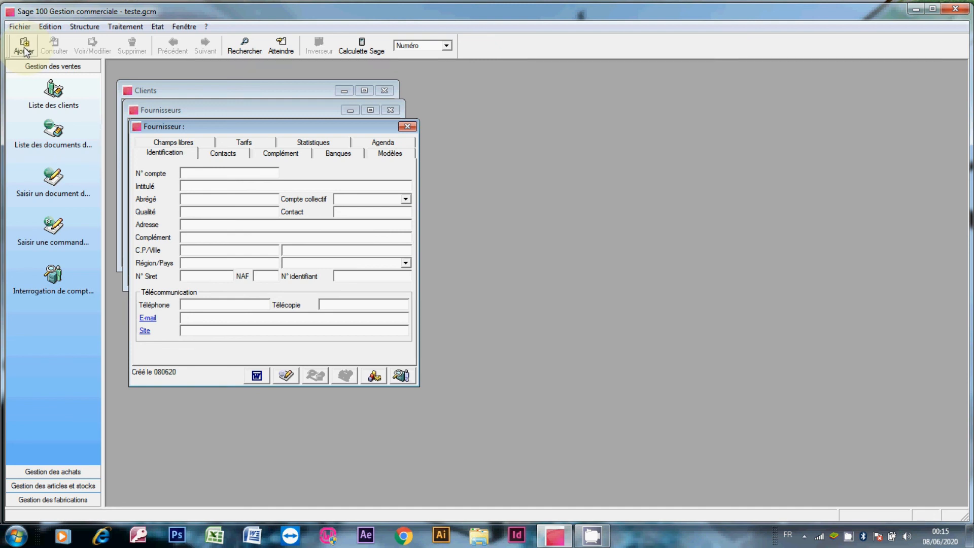
text(F1)
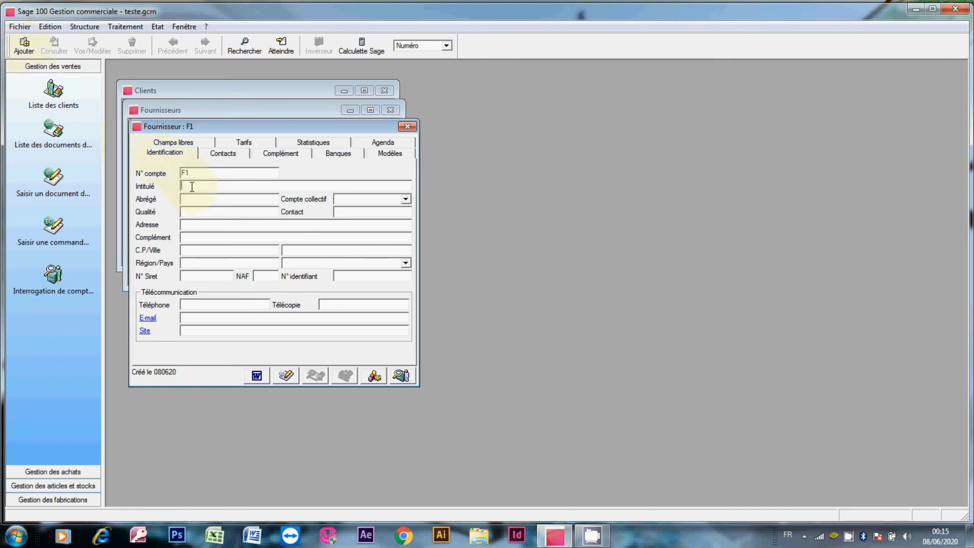
Enter INWI as the new supplier's title and abbreviated name.
click(192, 187)
text(INWI)
click(208, 201)
click(208, 224)
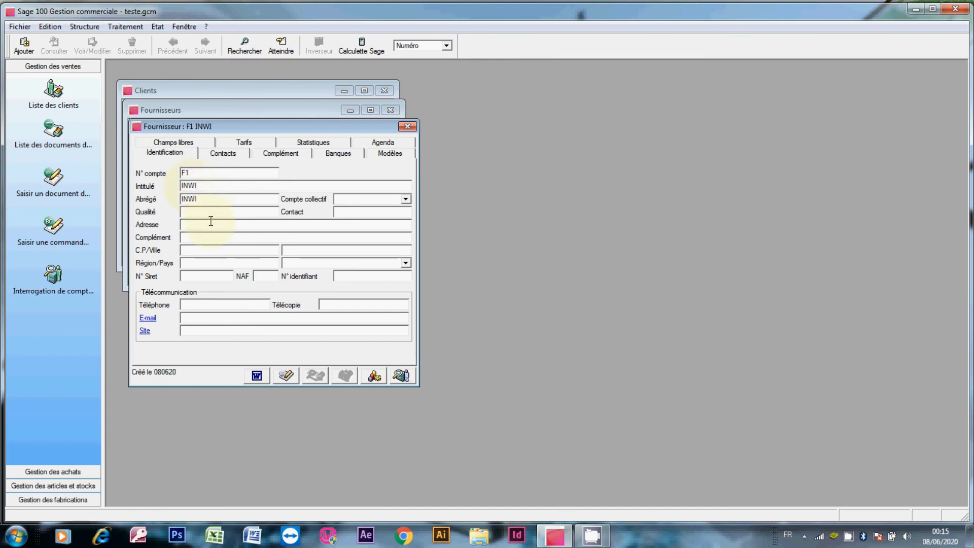
Set the supplier's Compte collectif to 55555, create that missing account, attach it to the supplier and close the account's record.
click(343, 199)
text(55555)
click(235, 159)
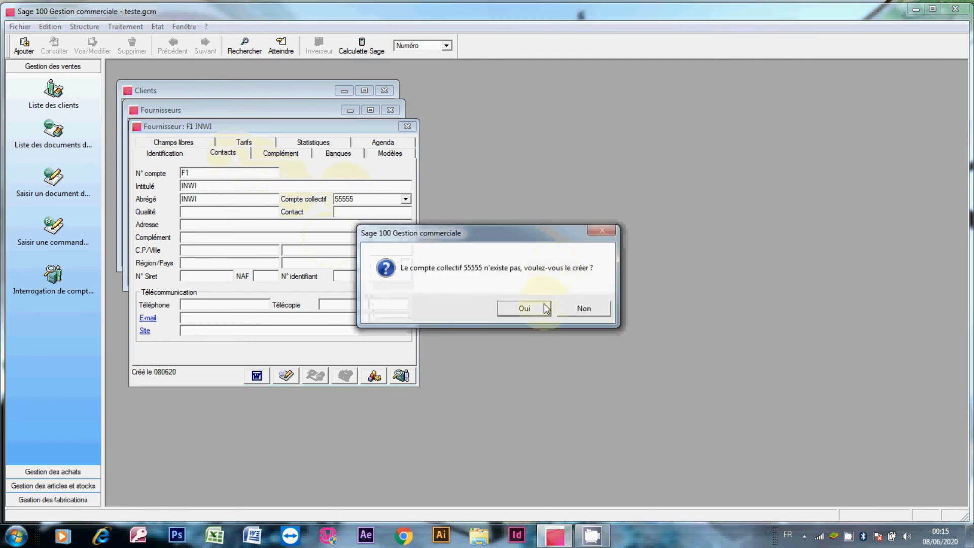
click(525, 309)
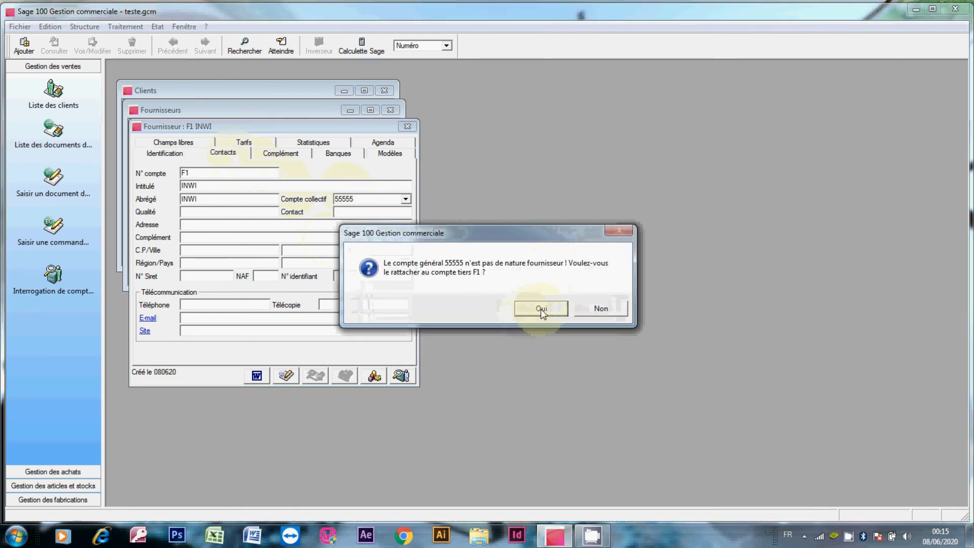
click(541, 309)
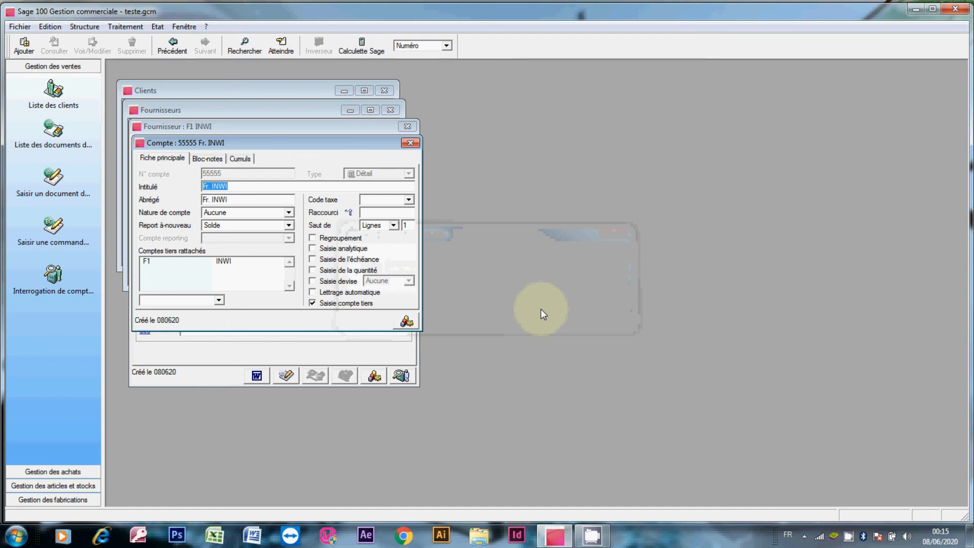
click(410, 143)
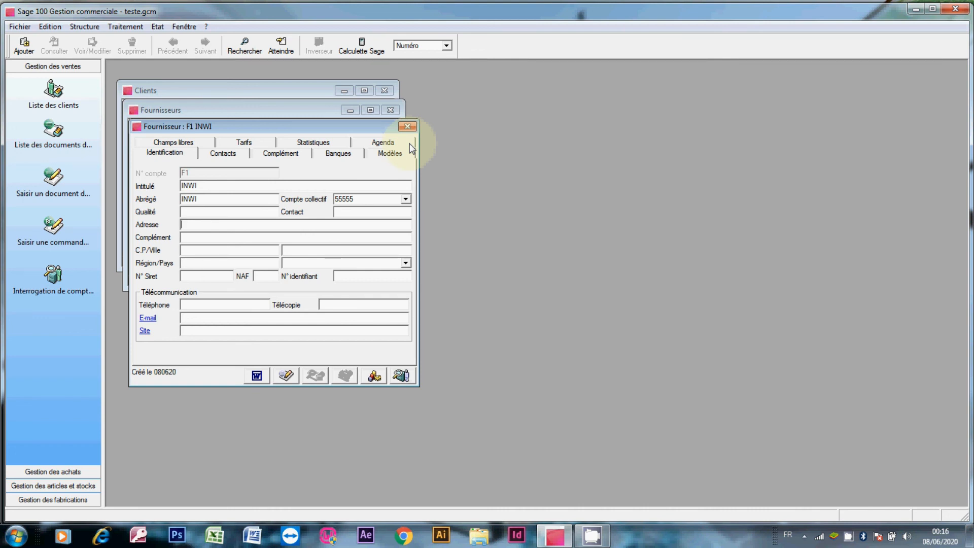
Close the INWI supplier record, the supplier list and the client list.
click(408, 126)
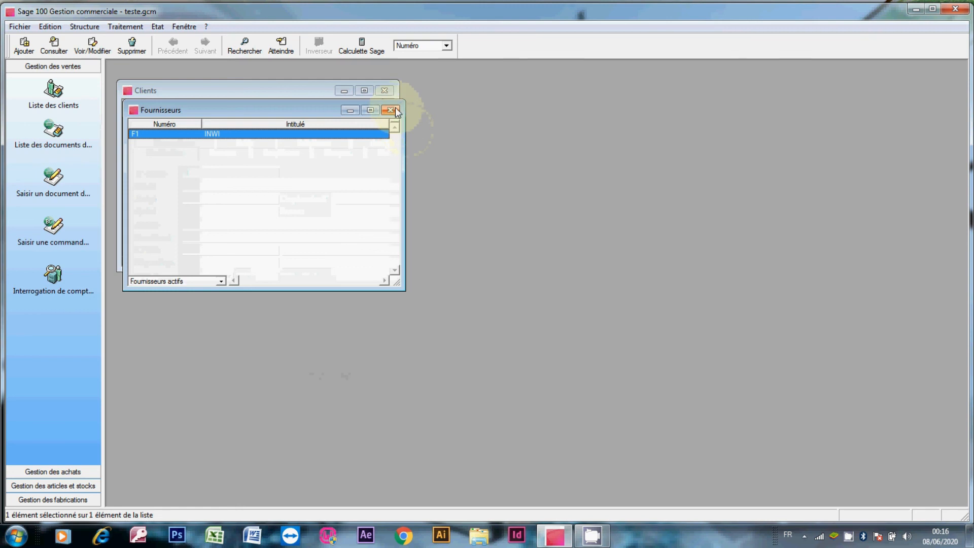
click(396, 110)
click(386, 91)
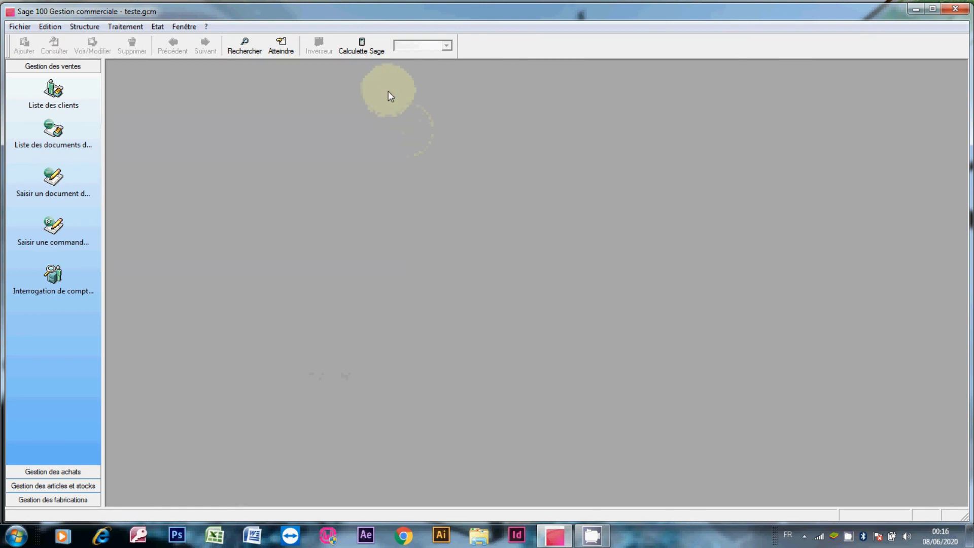